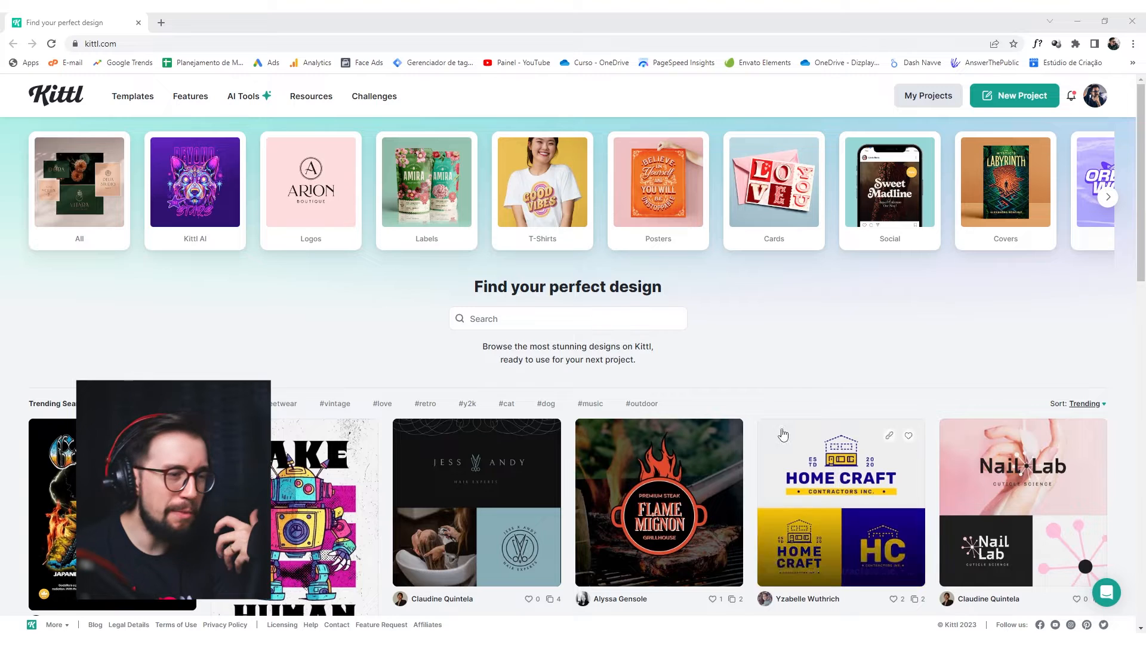
# - Browse the trending Kittl designs and preview The Grace of Geisha T-shirt template
pyautogui.scroll(-4, 246, 335)
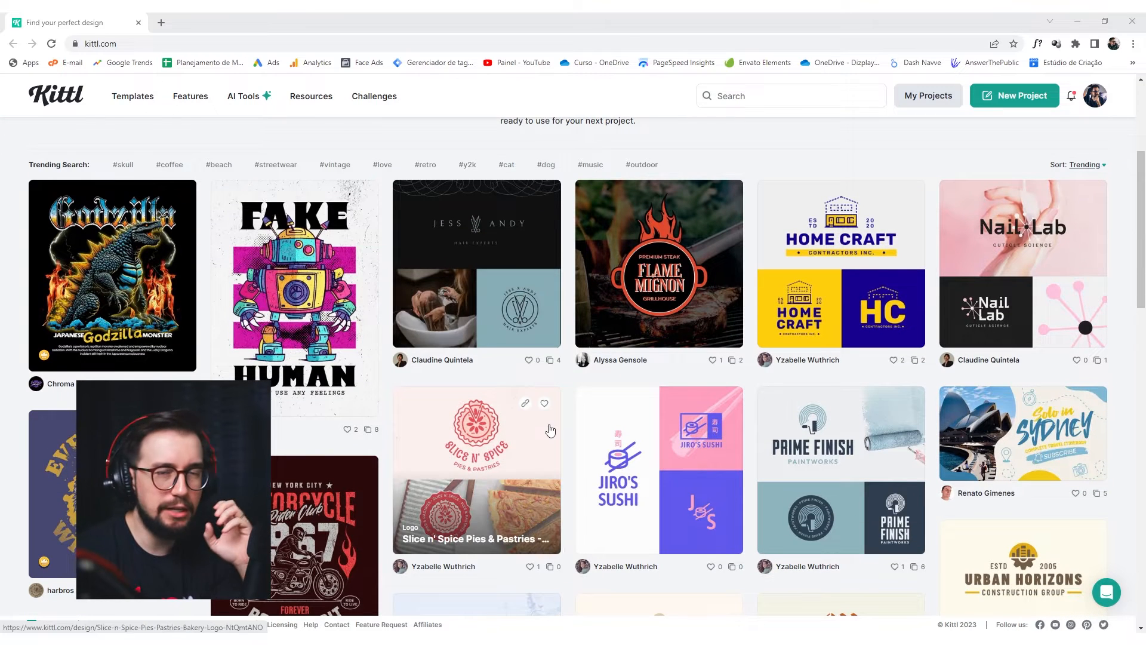
pyautogui.scroll(-8, 549, 430)
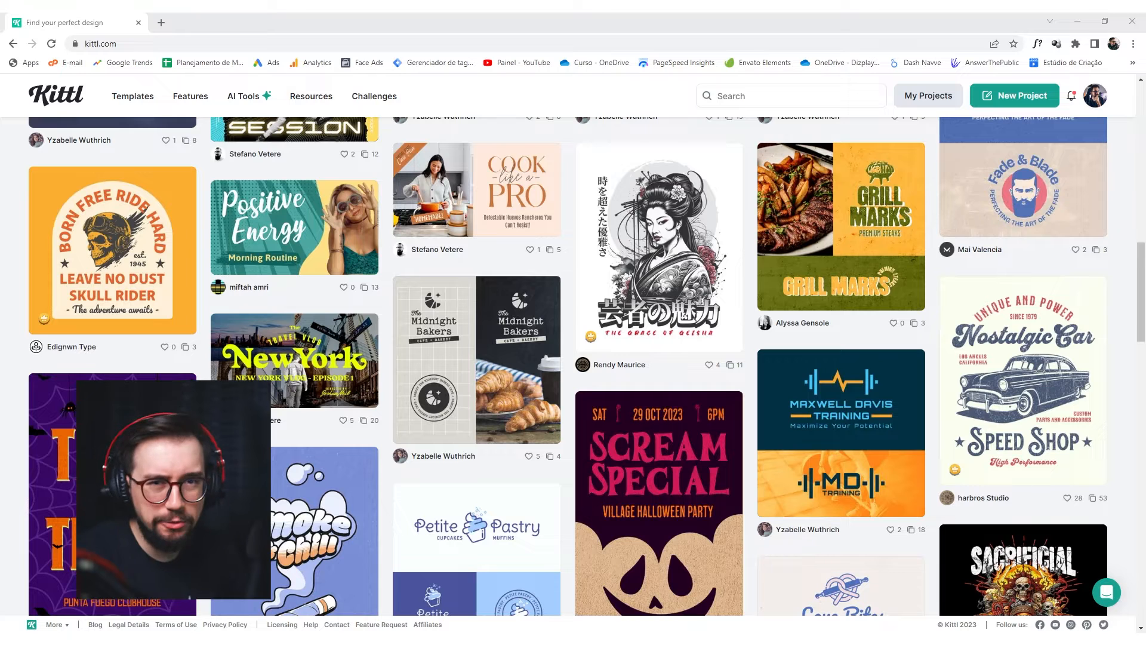
pyautogui.click(615, 358)
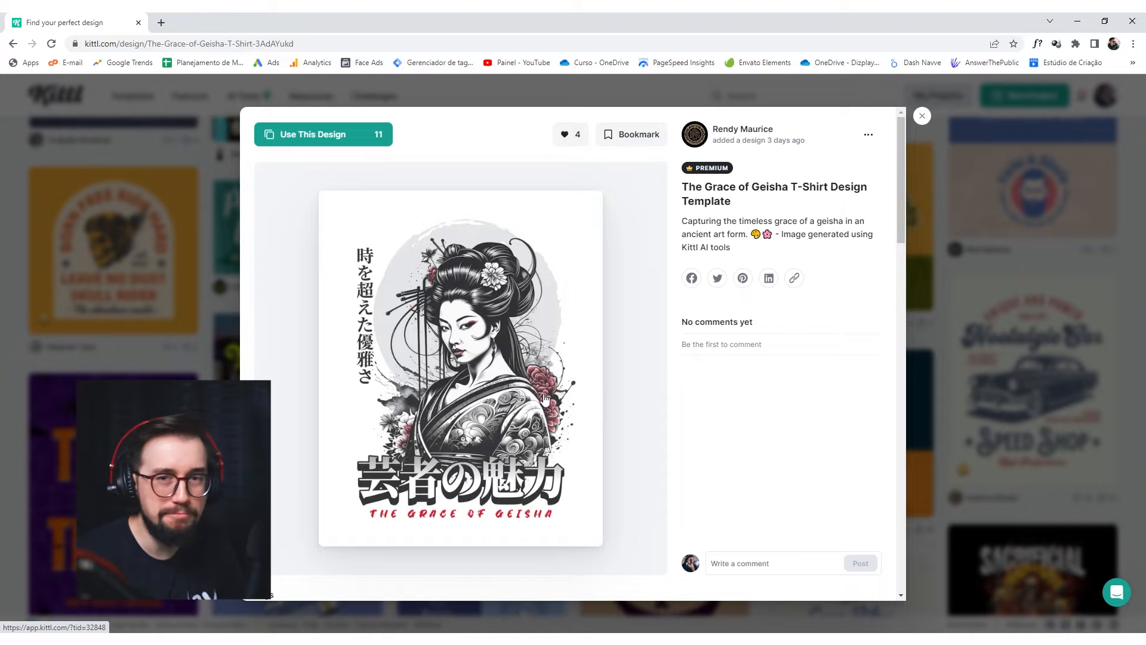
pyautogui.click(923, 116)
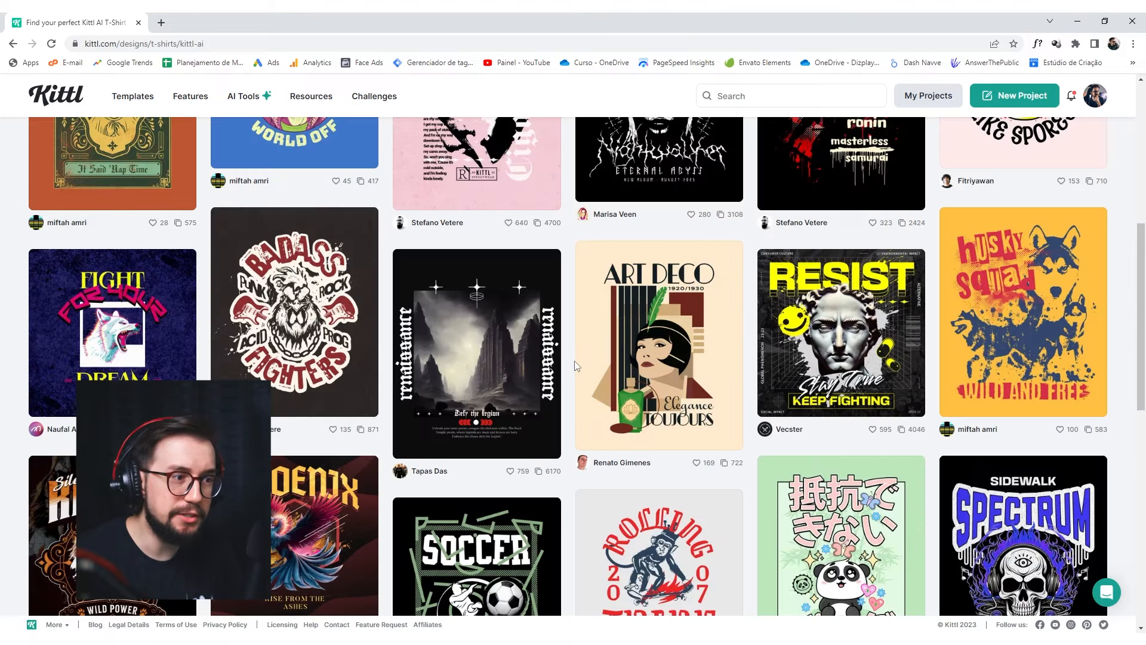
# - Find The Fairy of The Moon template among the Kittl AI T-shirt designs and open it for editing
pyautogui.scroll(-7, 566, 348)
pyautogui.scroll(-6, 566, 348)
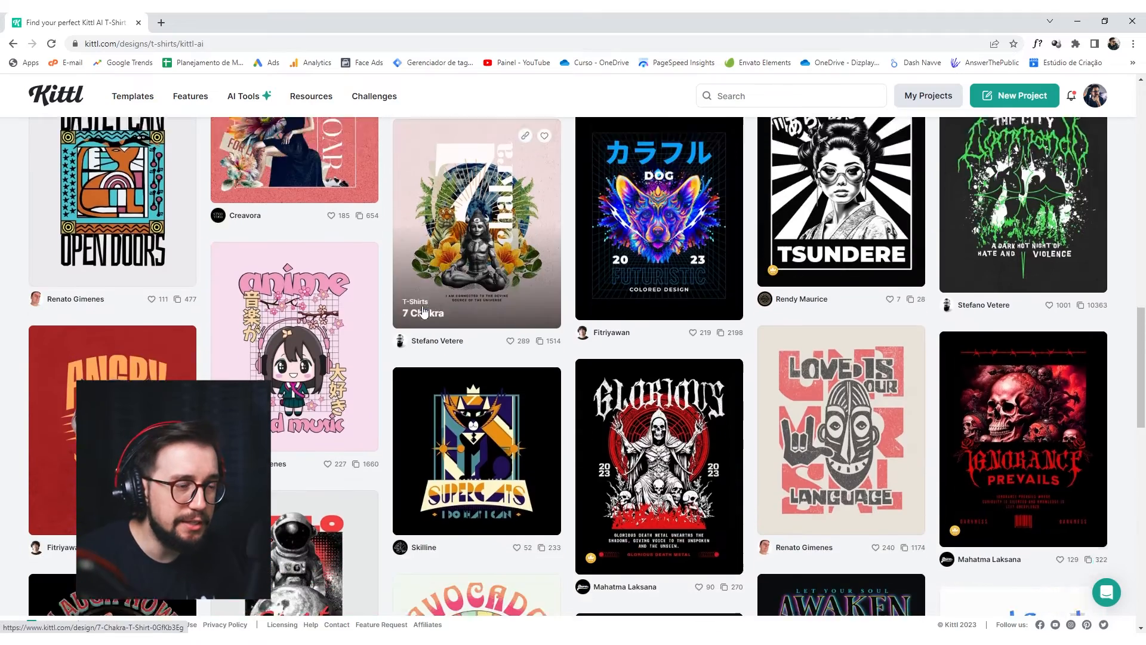
pyautogui.scroll(-15, 350, 364)
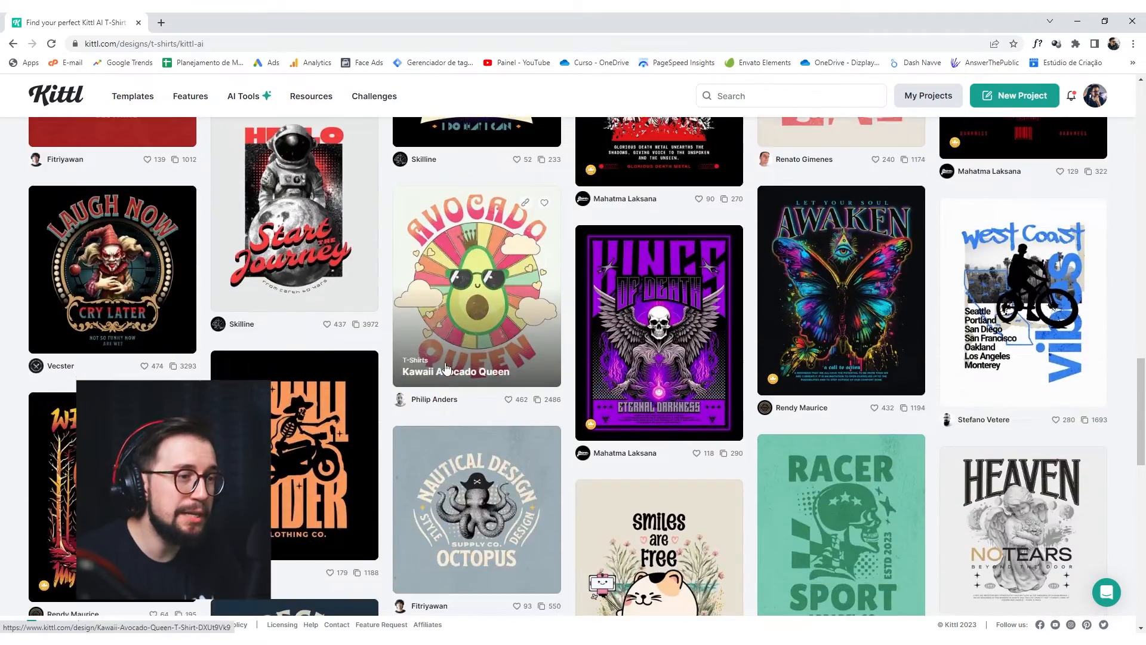
pyautogui.scroll(-1, 450, 367)
pyautogui.scroll(3, 477, 376)
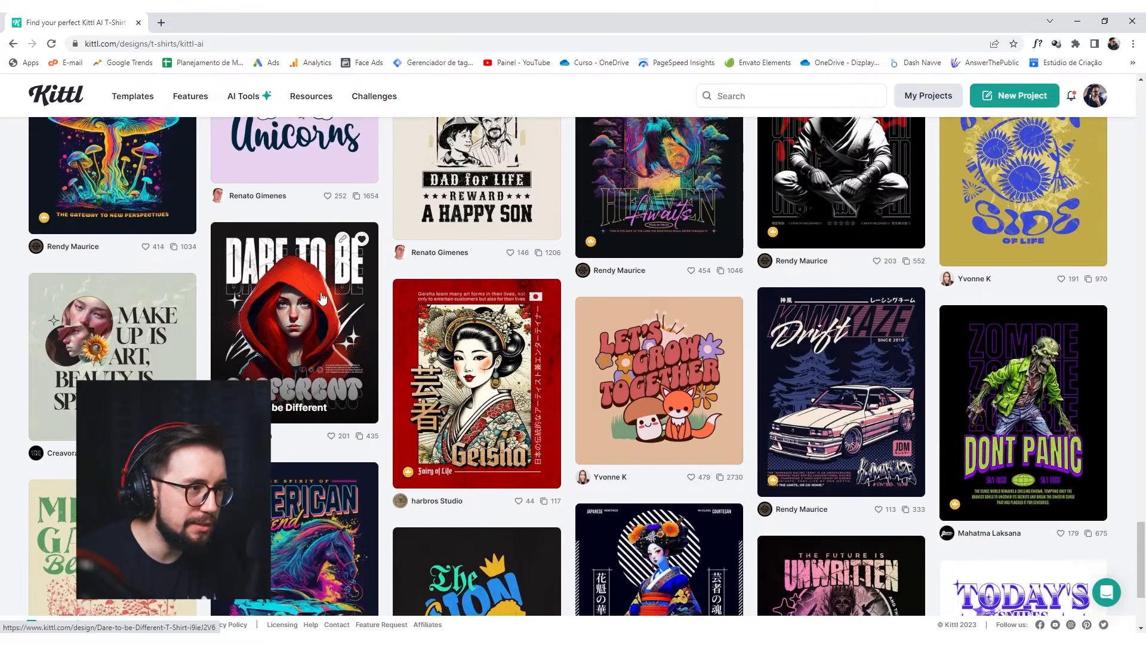
pyautogui.scroll(-3, 500, 383)
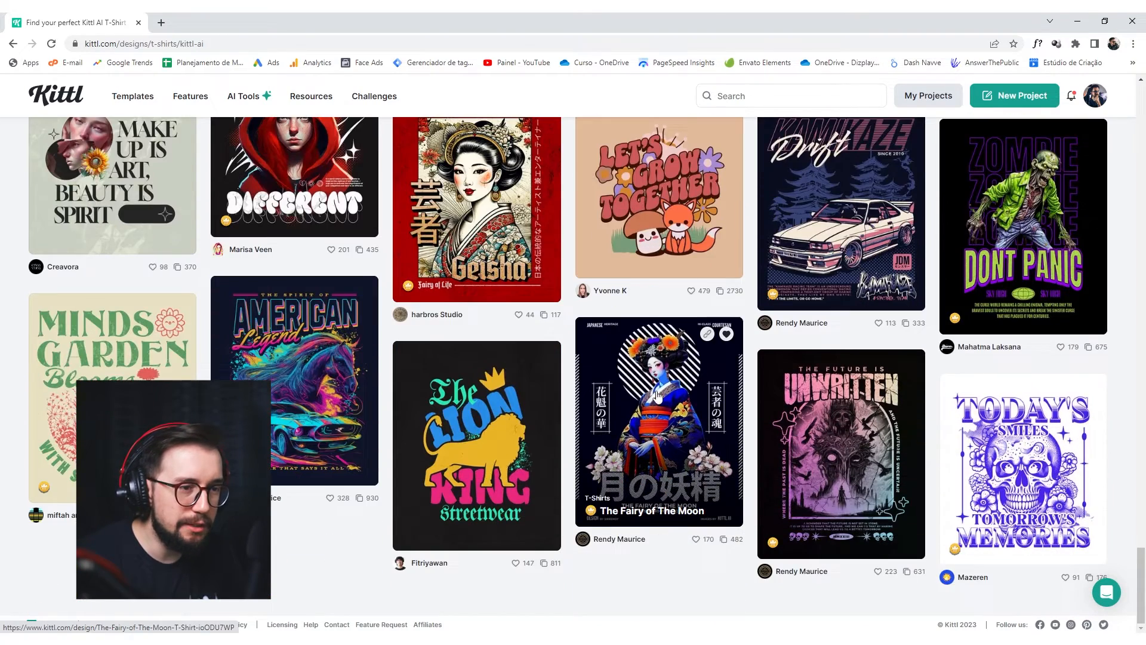
pyautogui.click(657, 396)
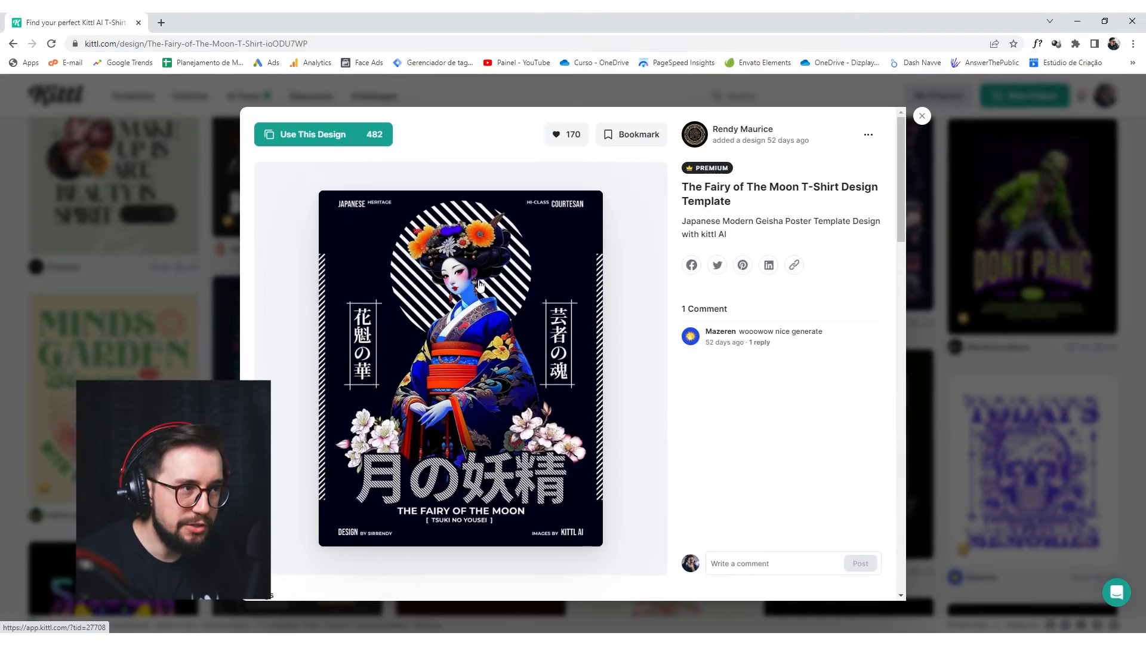
pyautogui.click(332, 139)
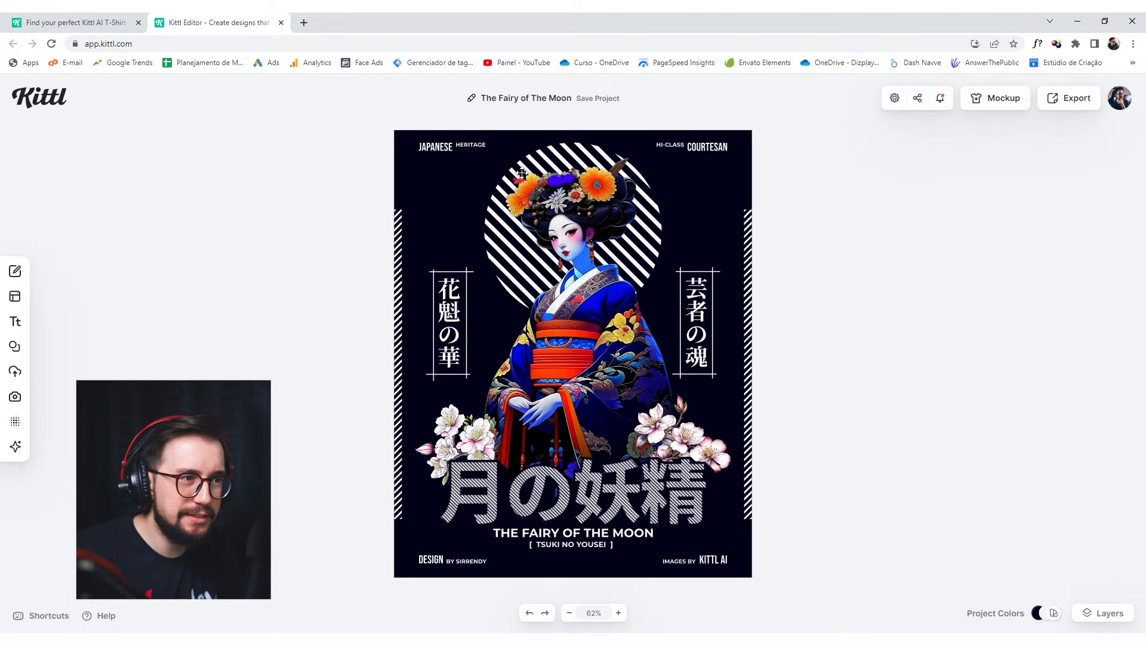
# - Try moving the geisha illustration off the artboard and undo the move
pyautogui.click(457, 147)
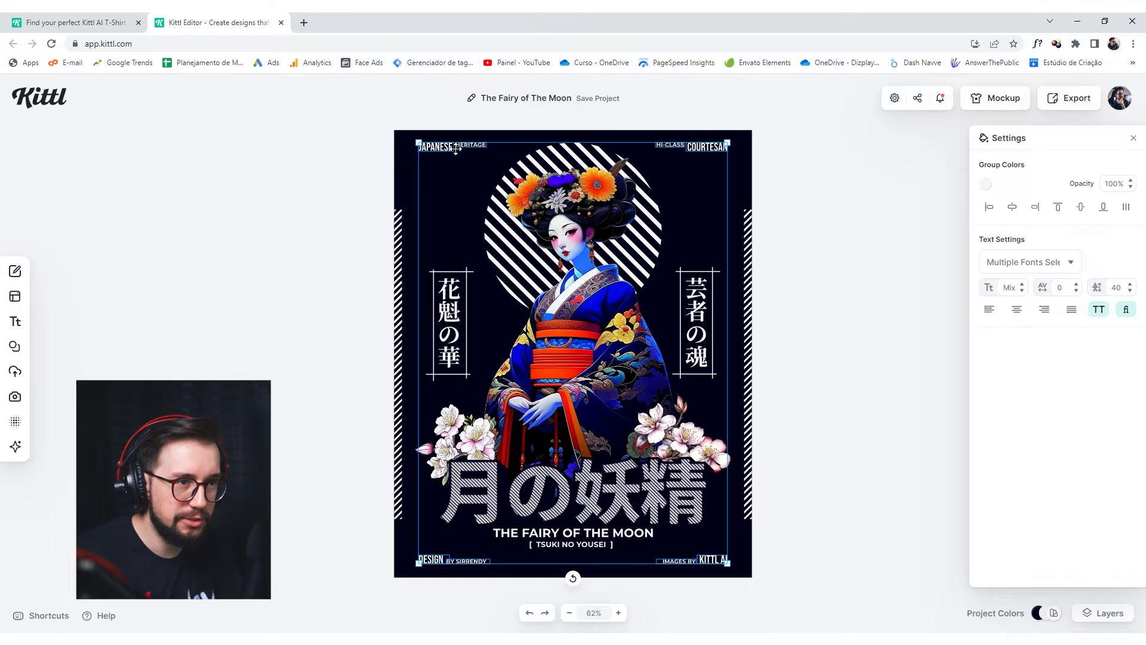
pyautogui.click(770, 261)
pyautogui.moveTo(575, 240); pyautogui.dragTo(810, 273)
pyautogui.hotkey('ctrl', 'z')
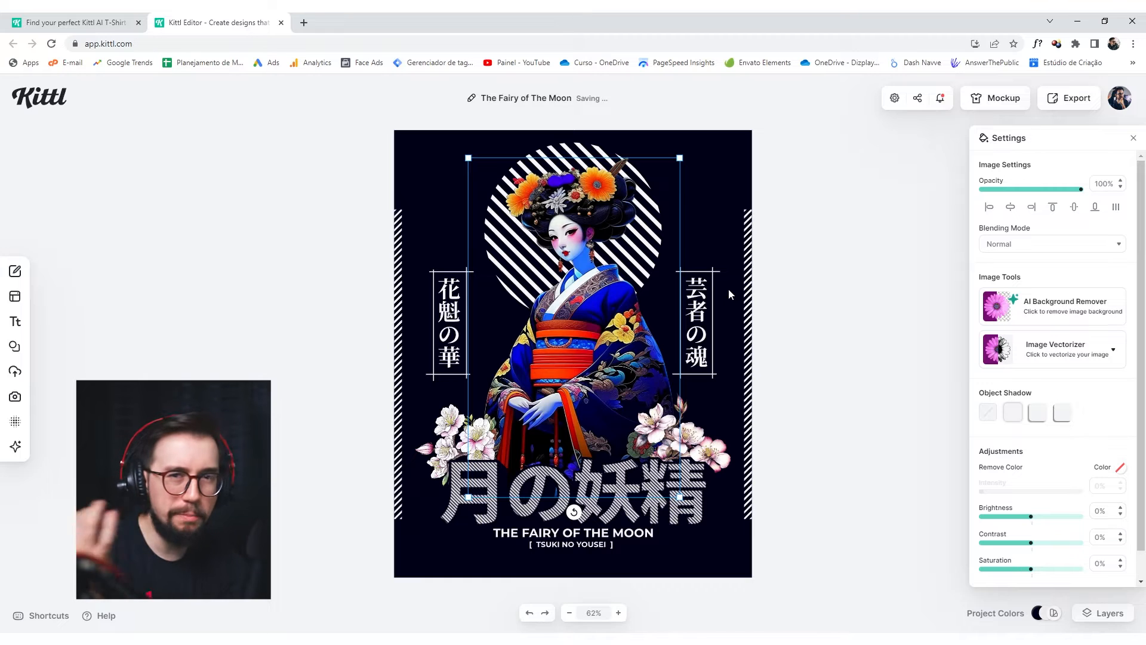
# - Delete the geisha illustration from the middle of the poster
pyautogui.click(731, 240)
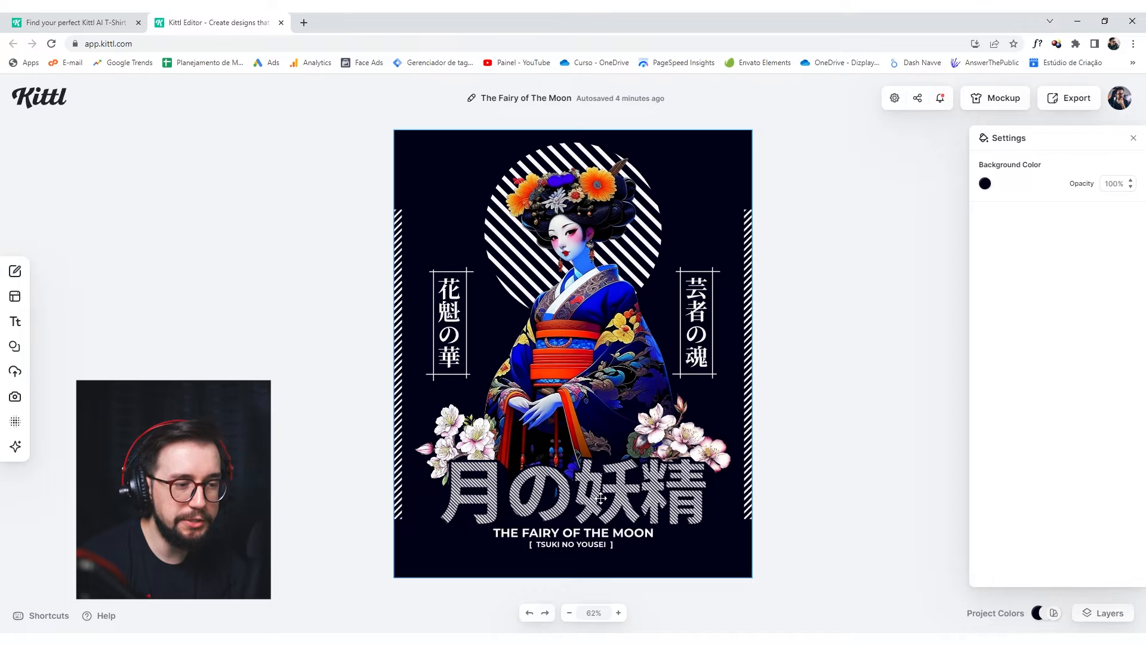
pyautogui.click(565, 365)
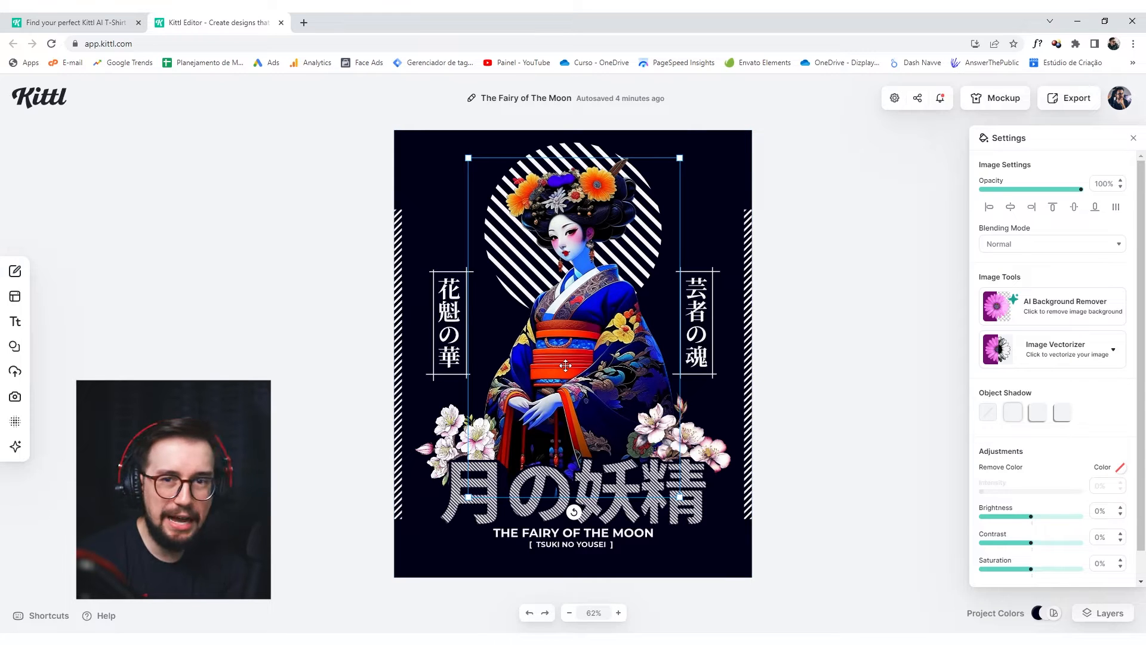
pyautogui.press('Delete')
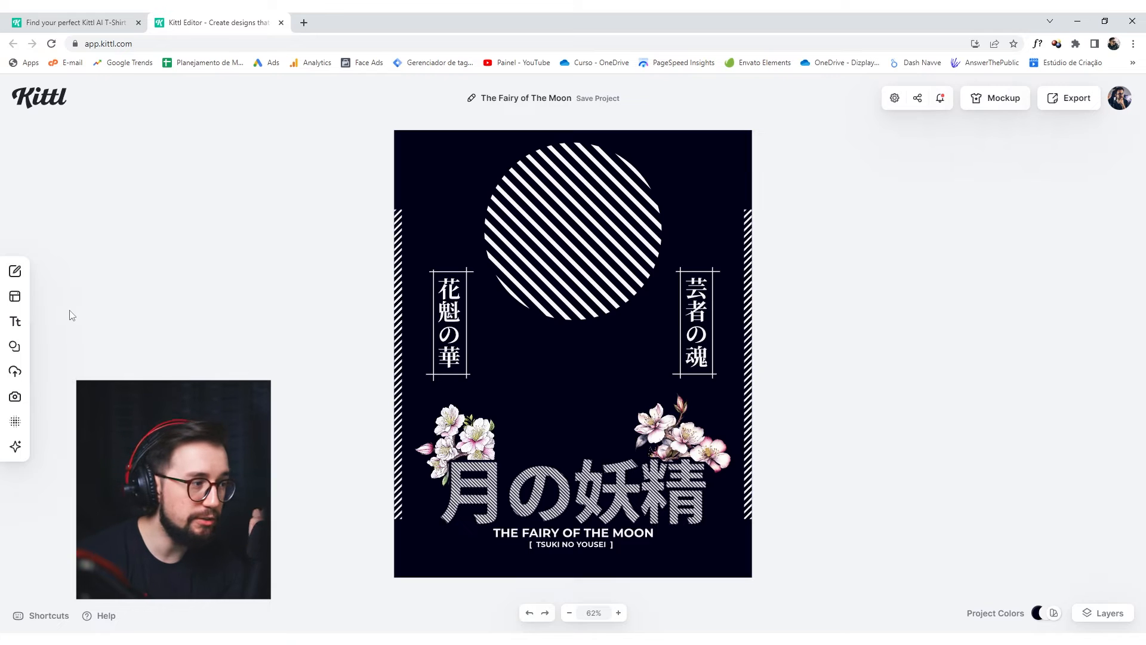
# - Enter the AI image prompt "The Witcher dressed in armor adorned with intricate fairy tale motif"
pyautogui.moveTo(14, 448)
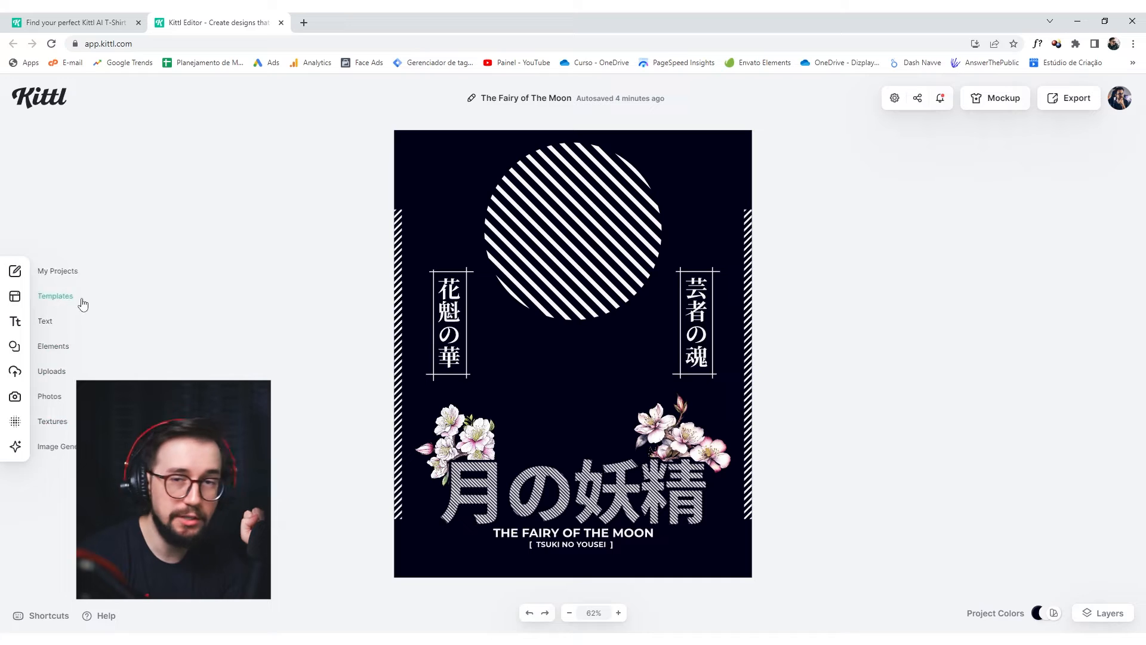
pyautogui.click(59, 452)
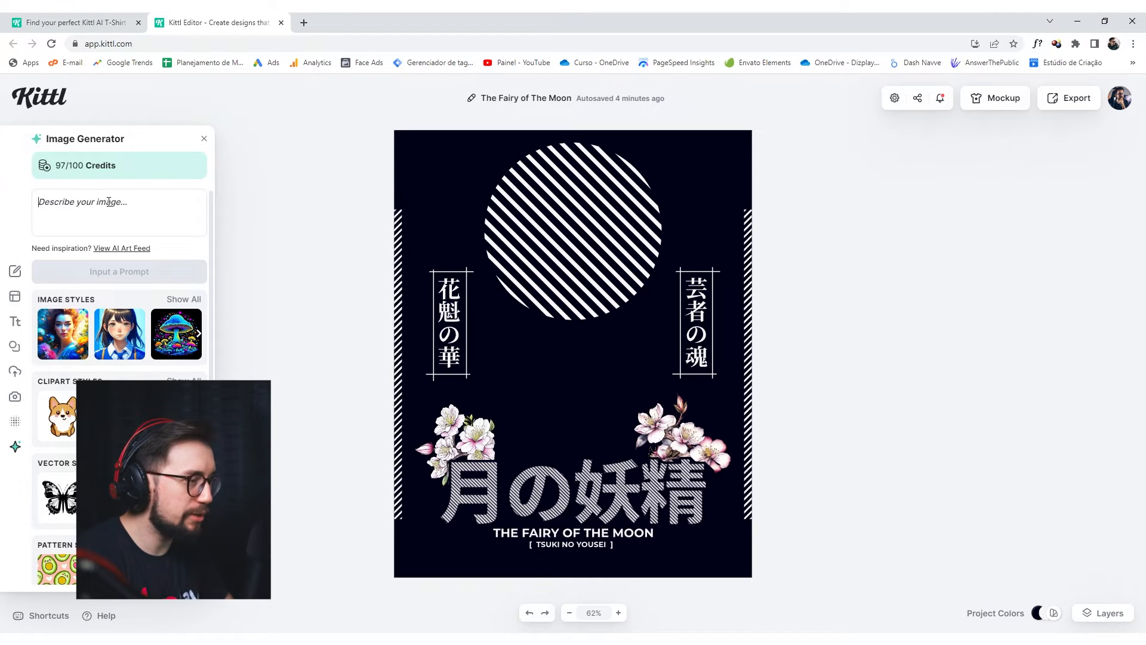
pyautogui.write('The Witcher dresse')
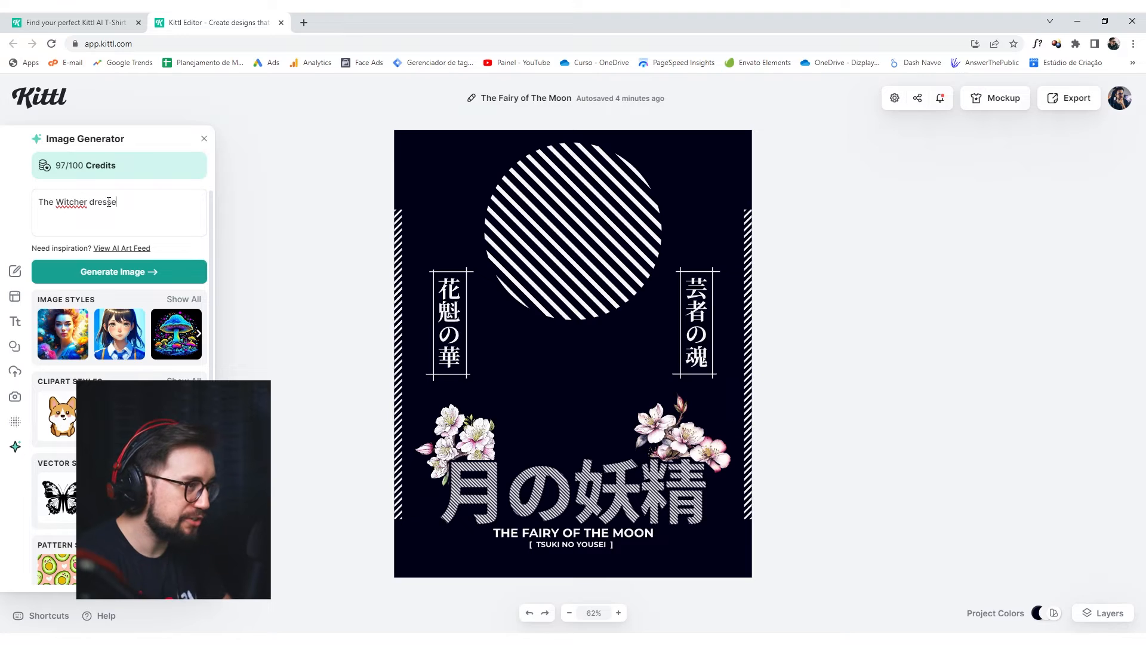
pyautogui.write('d in armor adorne')
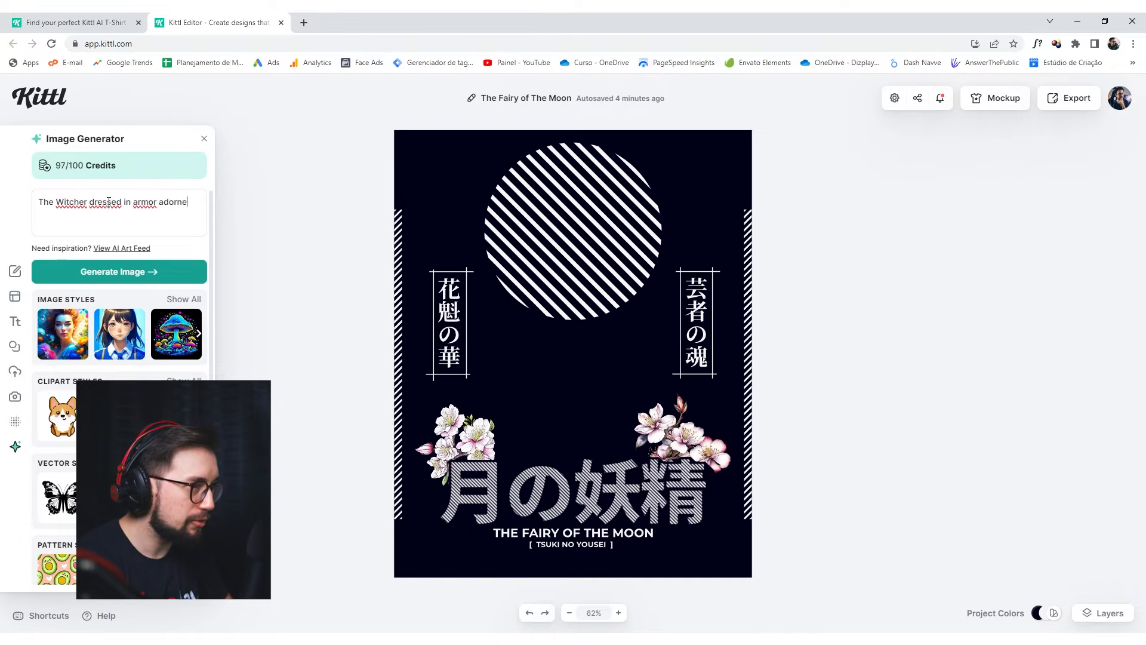
pyautogui.write('d with intricate fairy tale motif')
pyautogui.moveTo(151, 215); pyautogui.dragTo(33, 196)
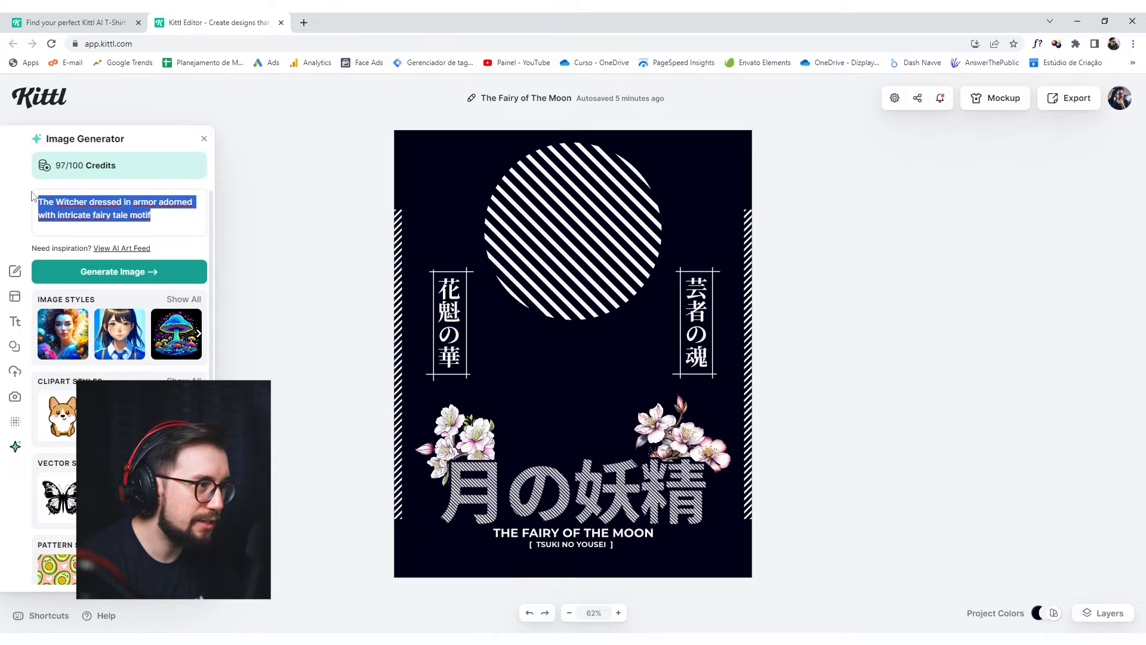
pyautogui.click(168, 227)
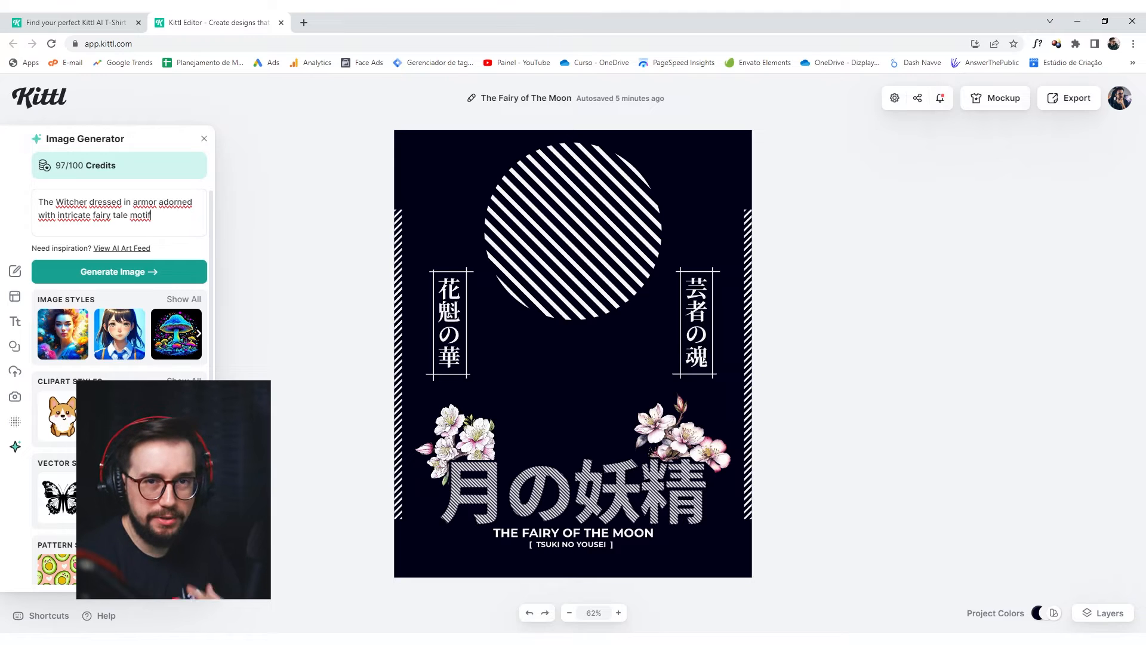
# - Choose the Psychedelic image style and generate the image from the prompt
pyautogui.scroll(-1, 120, 358)
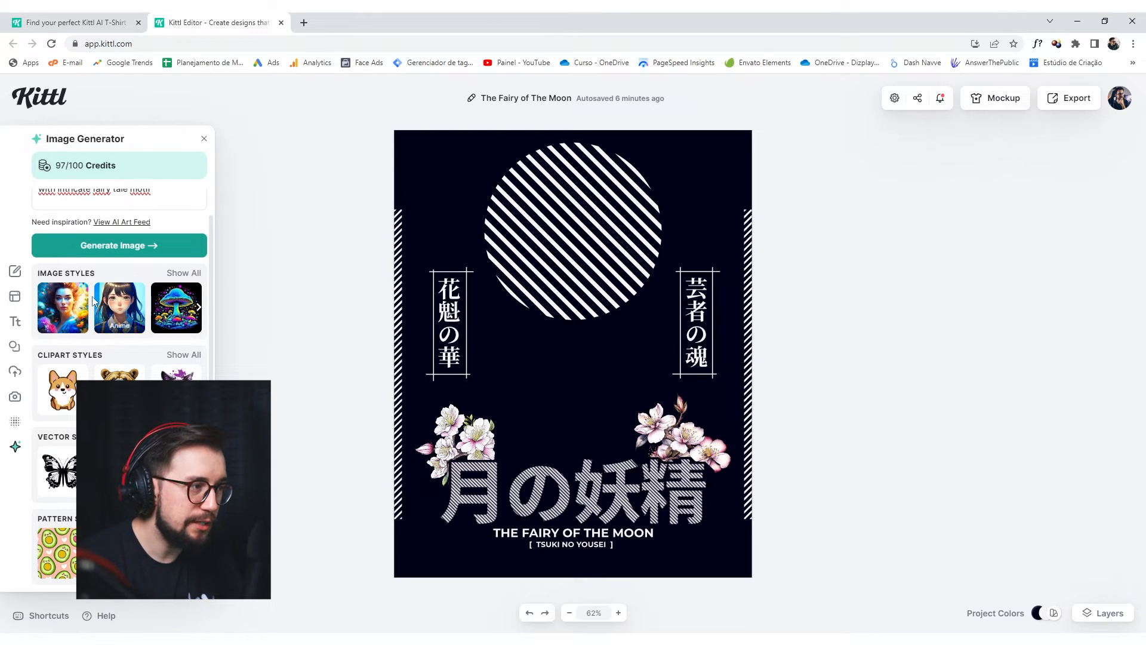
pyautogui.click(173, 315)
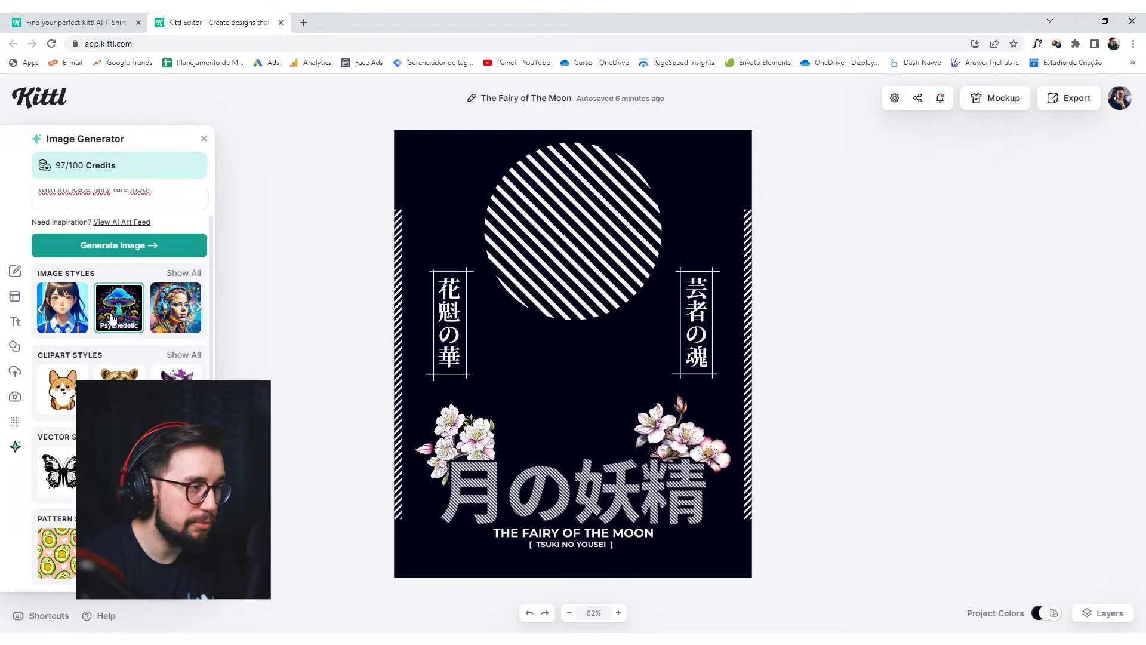
pyautogui.click(139, 251)
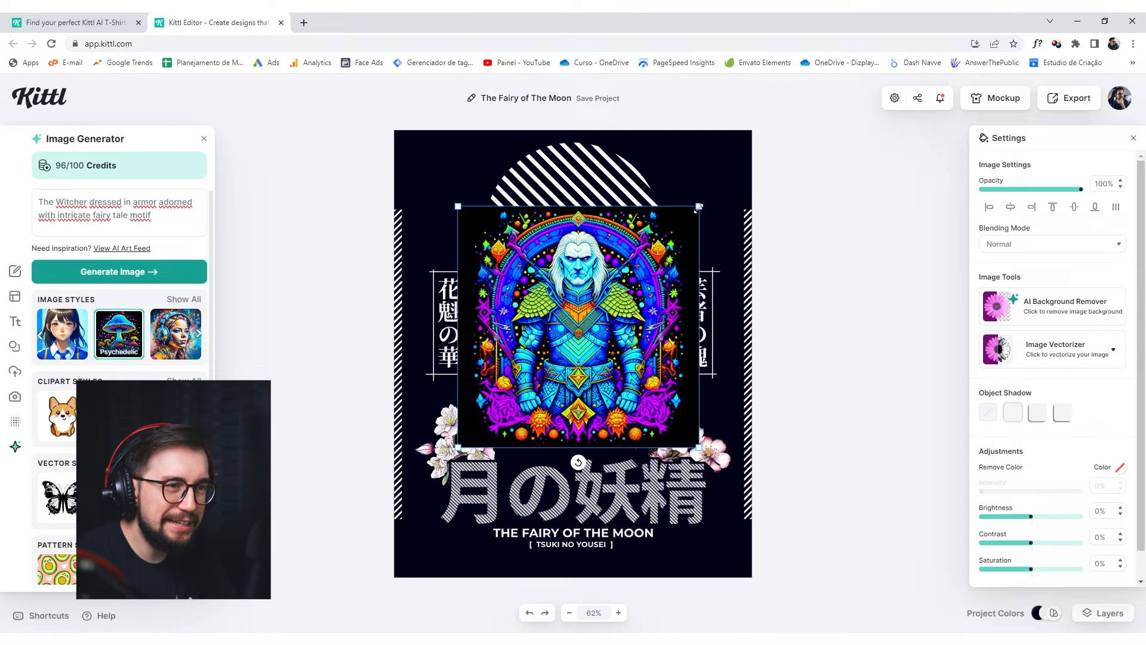
# - Enlarge the generated Witcher image slightly and remove its background with the AI Background Remover
pyautogui.moveTo(699, 206); pyautogui.dragTo(711, 195)
pyautogui.moveTo(649, 265); pyautogui.dragTo(799, 263)
pyautogui.hotkey('ctrl', 'z')
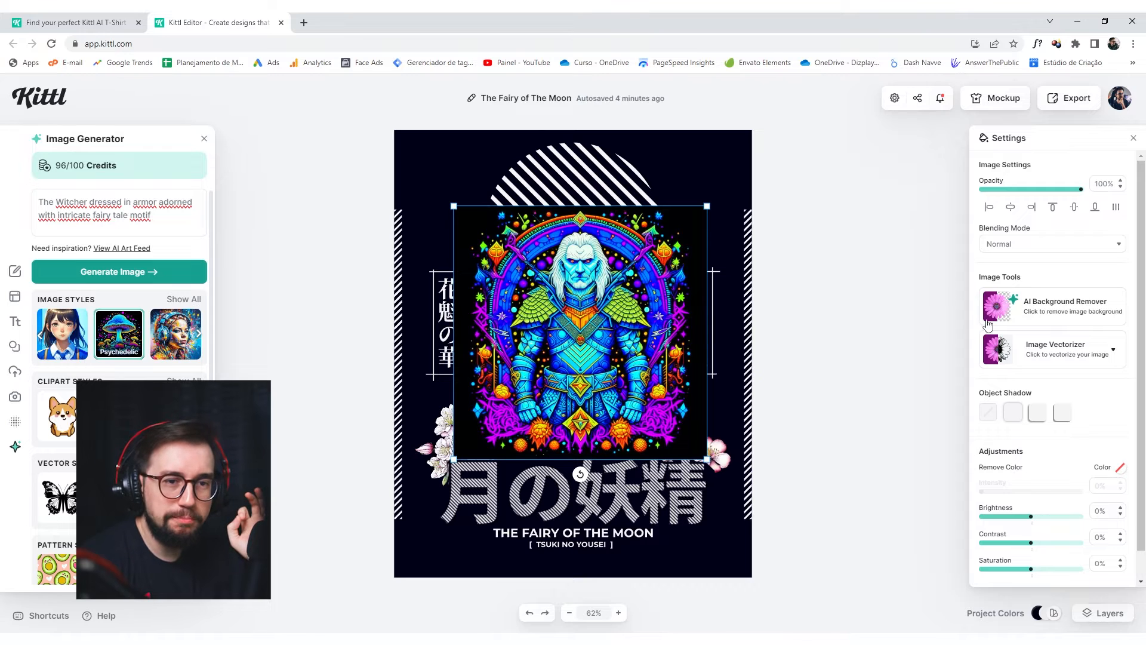
pyautogui.click(1082, 316)
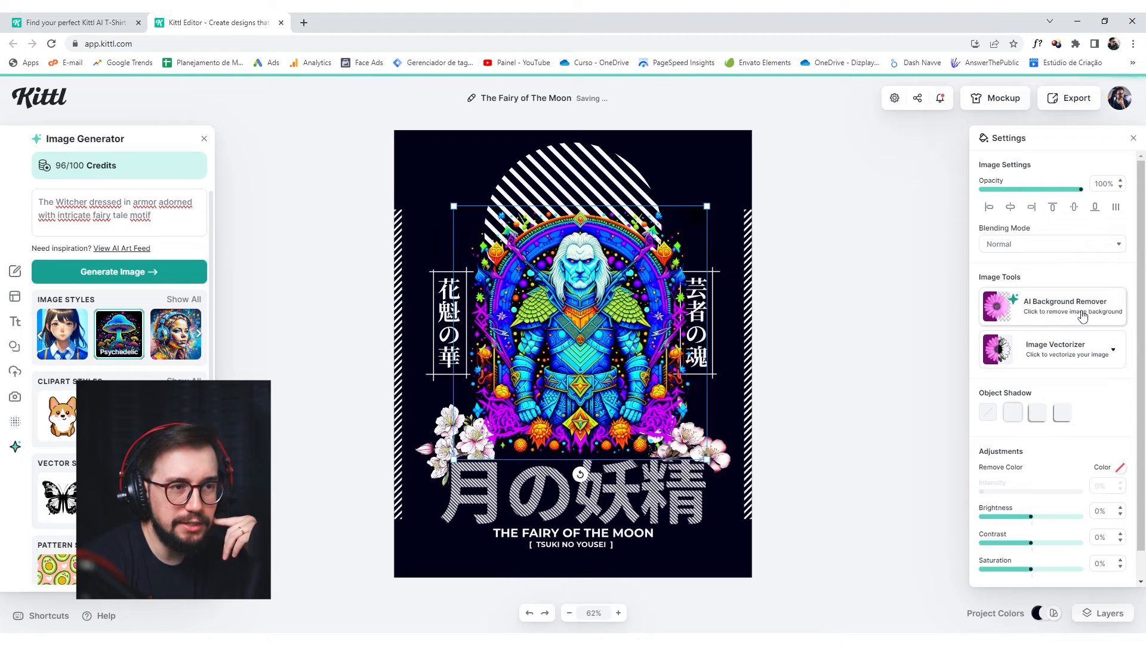
# - Center the Witcher image on the artboard and nudge it slightly upward
pyautogui.moveTo(594, 313); pyautogui.dragTo(589, 314)
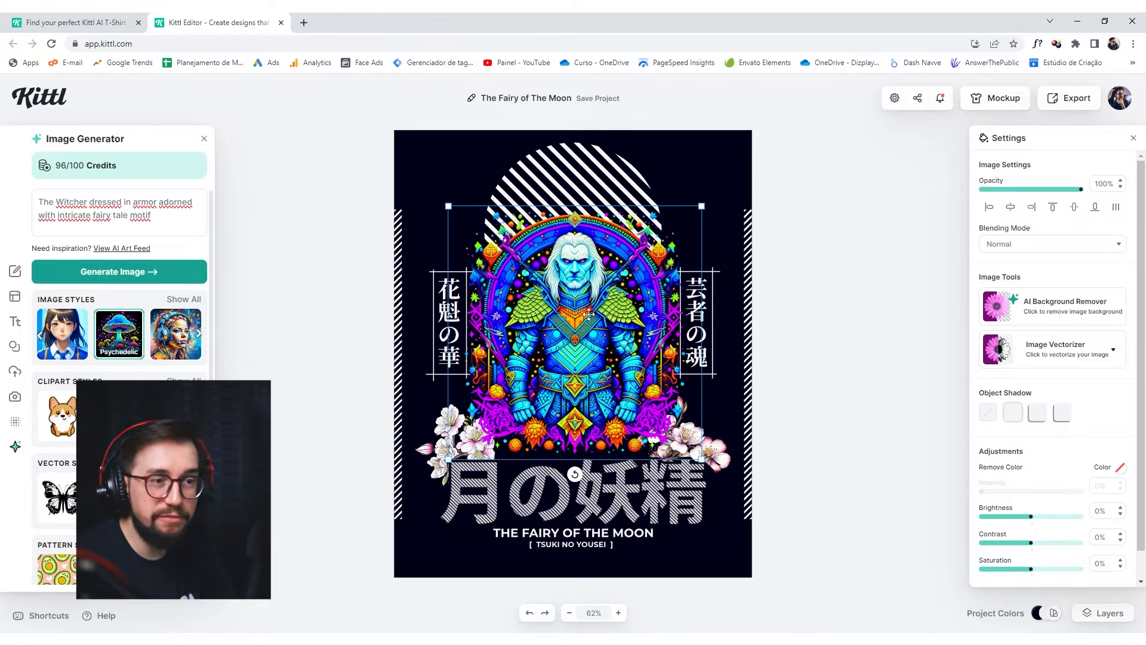
pyautogui.click(1011, 207)
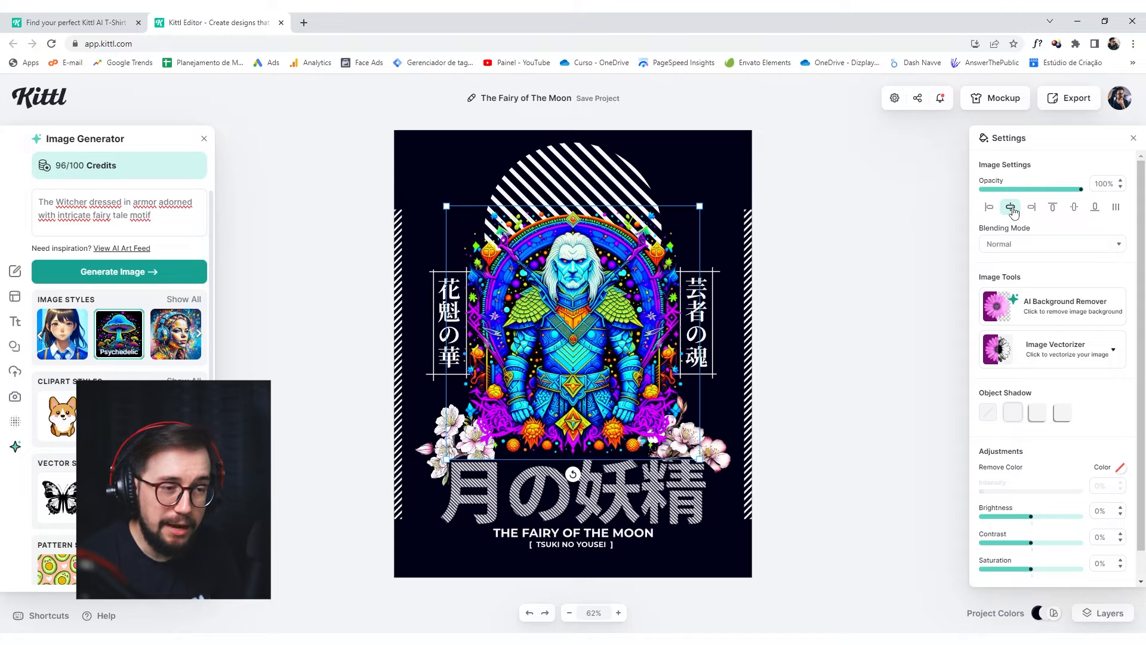
pyautogui.click(1074, 207)
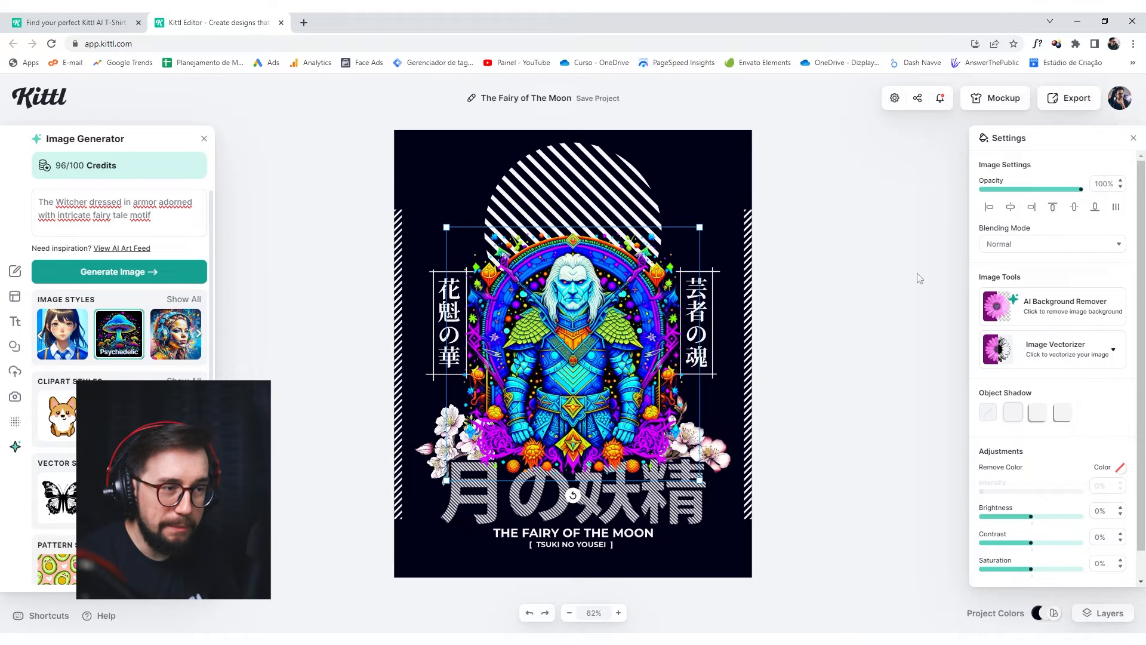
pyautogui.moveTo(638, 376); pyautogui.dragTo(638, 368)
# - Shift the striped circle left and slightly down, and lower and horizontally center the two framed vertical Japanese texts
pyautogui.moveTo(624, 174); pyautogui.dragTo(597, 186)
pyautogui.moveTo(697, 323); pyautogui.dragTo(710, 338)
pyautogui.keyDown('shift'); pyautogui.click(453, 289); pyautogui.keyUp('shift')
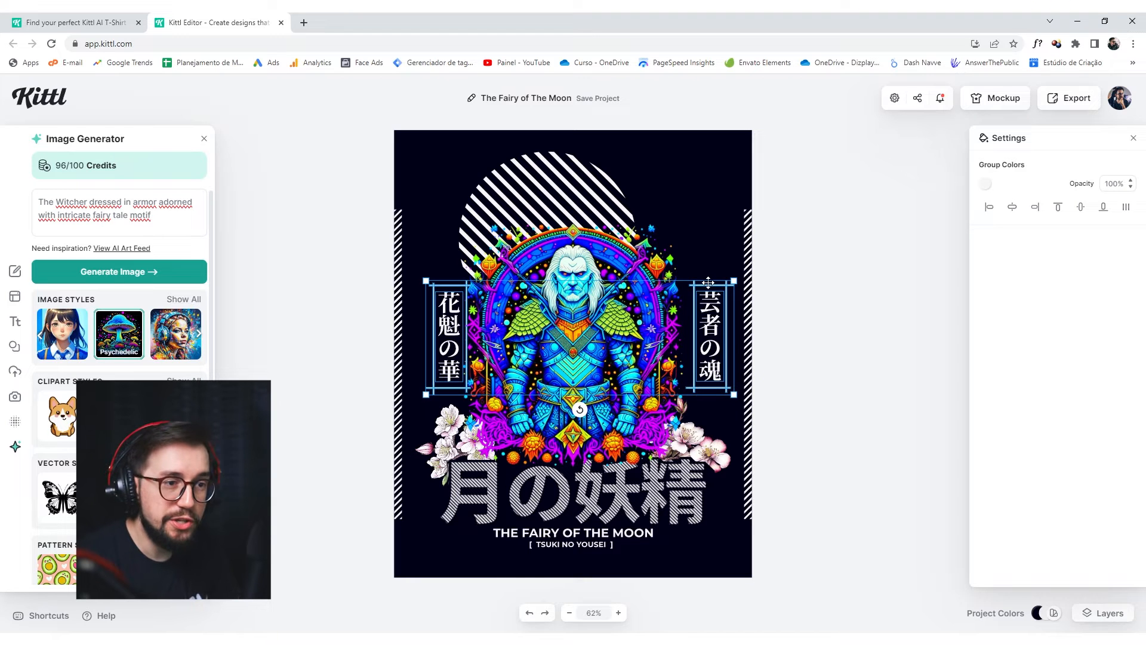
pyautogui.click(1108, 613)
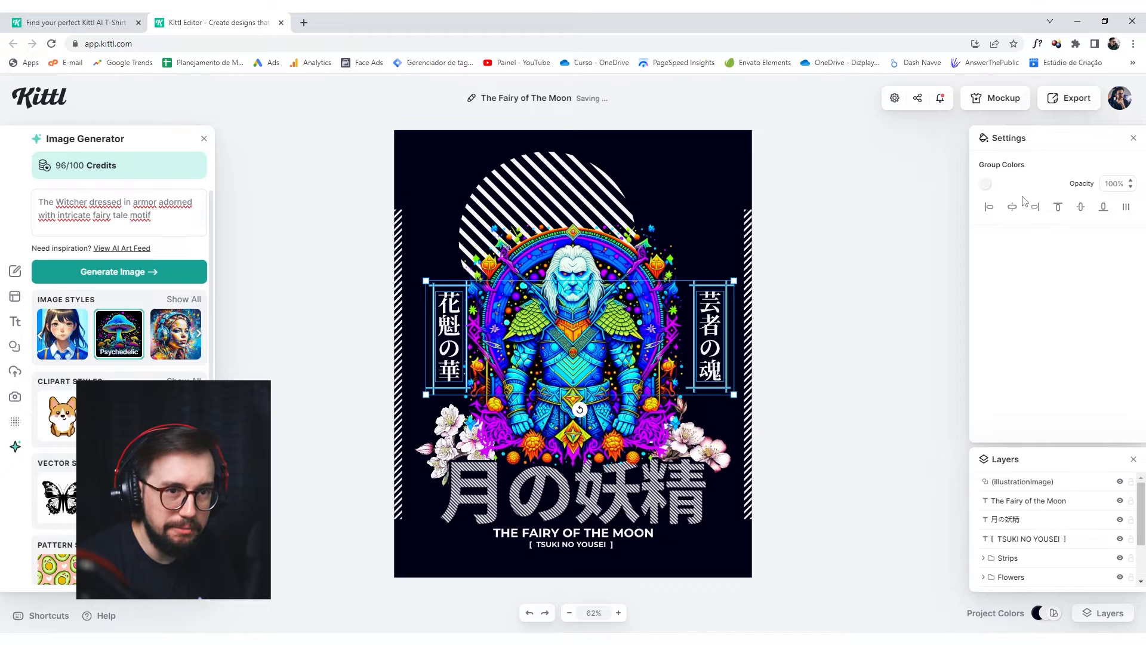
pyautogui.click(1010, 209)
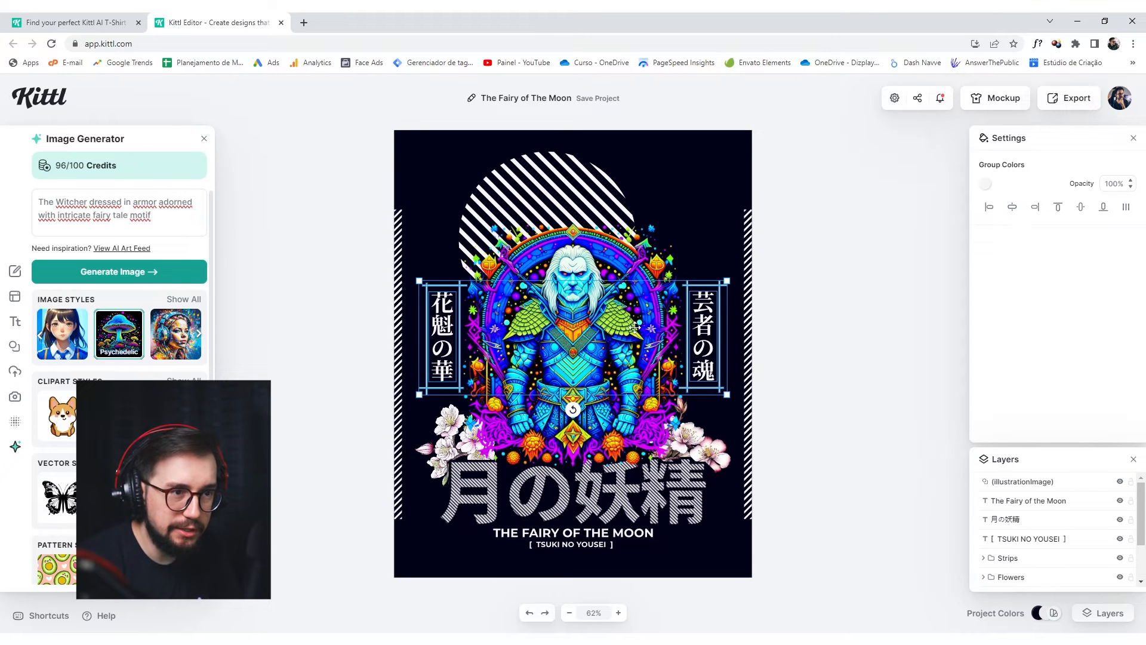
pyautogui.click(779, 293)
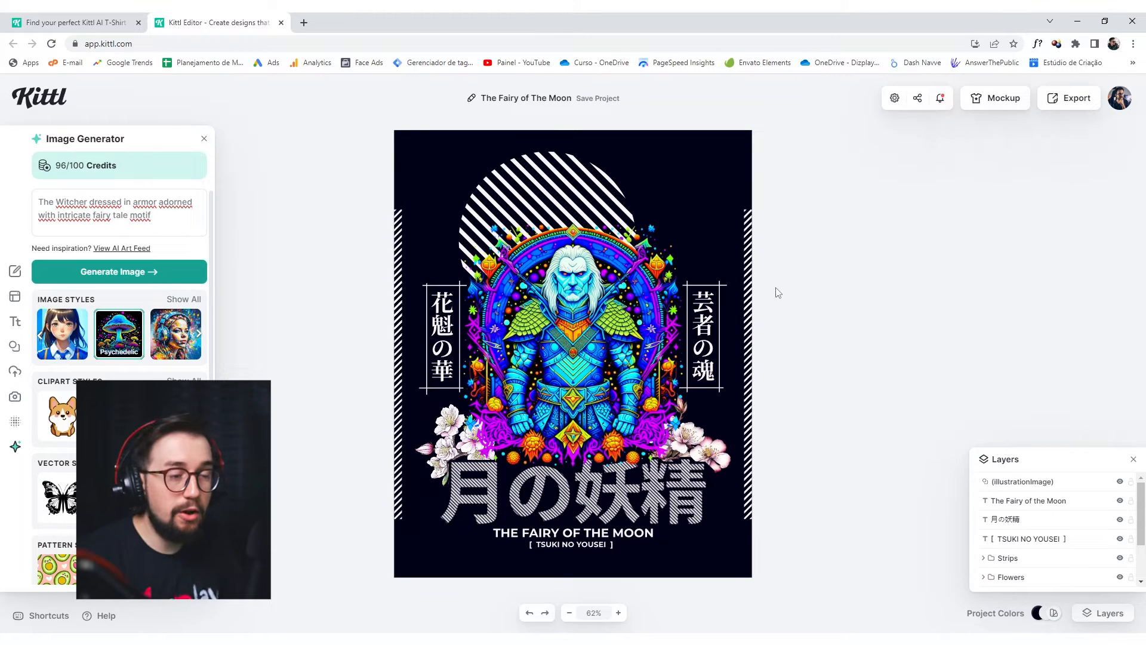
# - Switch to Google Translate and copy ウィッチャー, the Japanese translation of "The Witcher"
pyautogui.click(698, 303)
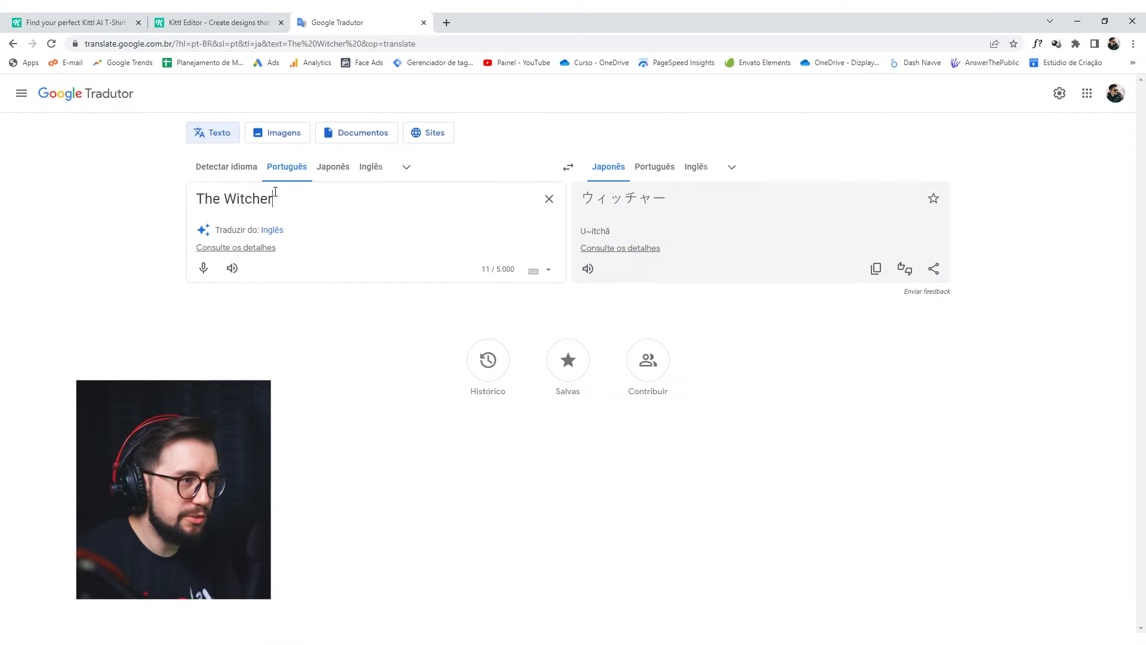
pyautogui.moveTo(666, 199); pyautogui.dragTo(589, 205)
pyautogui.hotkey('ctrl', 'c')
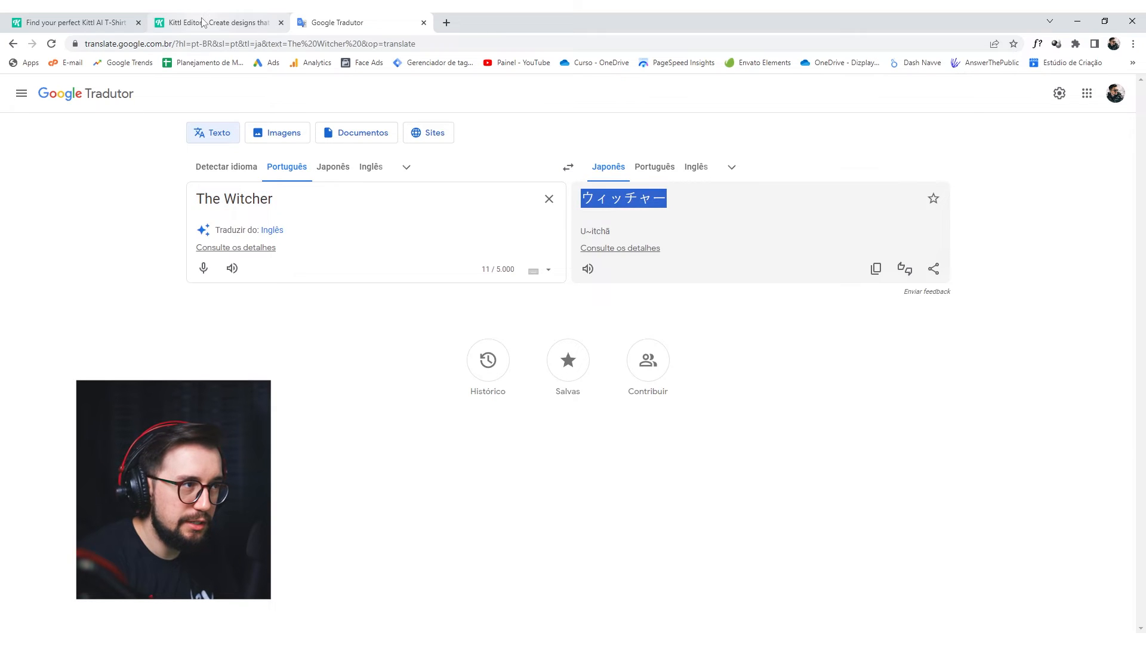
# - Return to the Kittl design and replace the large Japanese title with ウィッチャー
pyautogui.click(217, 22)
pyautogui.click(637, 495)
pyautogui.doubleClick(639, 497)
pyautogui.hotkey('ctrl', 'v')
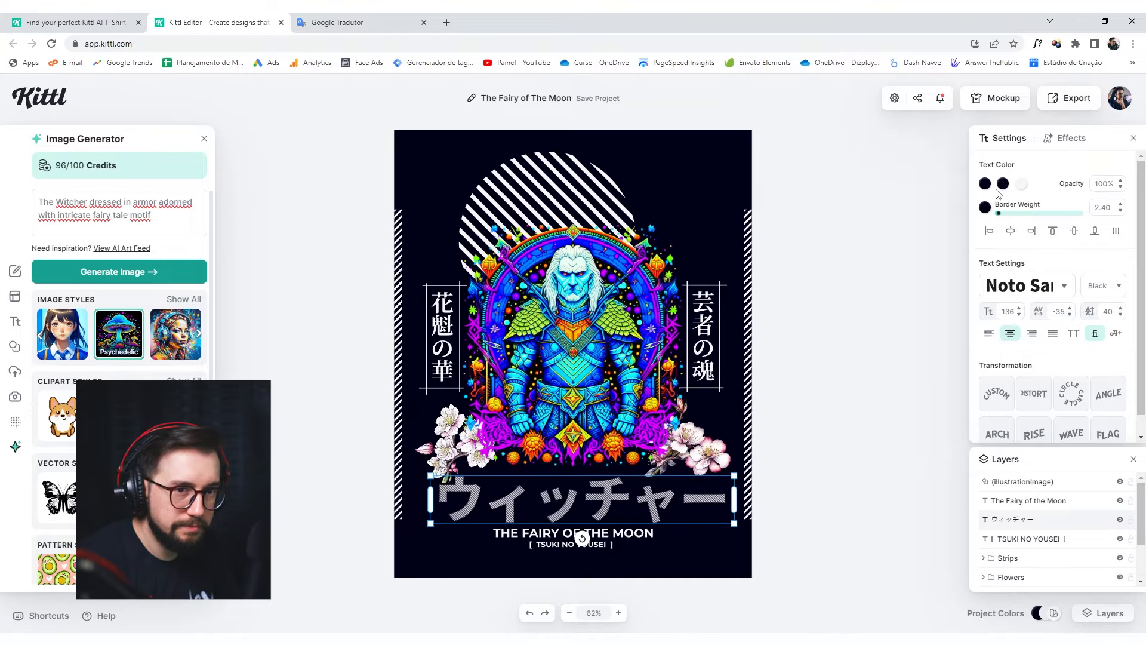
# - Replace the line under the title with "Born of Kaer Morhen" and the bracketed text with "GERALT OF RIVIA"
pyautogui.doubleClick(496, 533)
pyautogui.write('Born of Kaer Morhen')
pyautogui.click(780, 535)
pyautogui.doubleClick(597, 544)
pyautogui.moveTo(536, 545); pyautogui.dragTo(607, 545)
pyautogui.write('GERALT OF RIVIA')
pyautogui.click(826, 459)
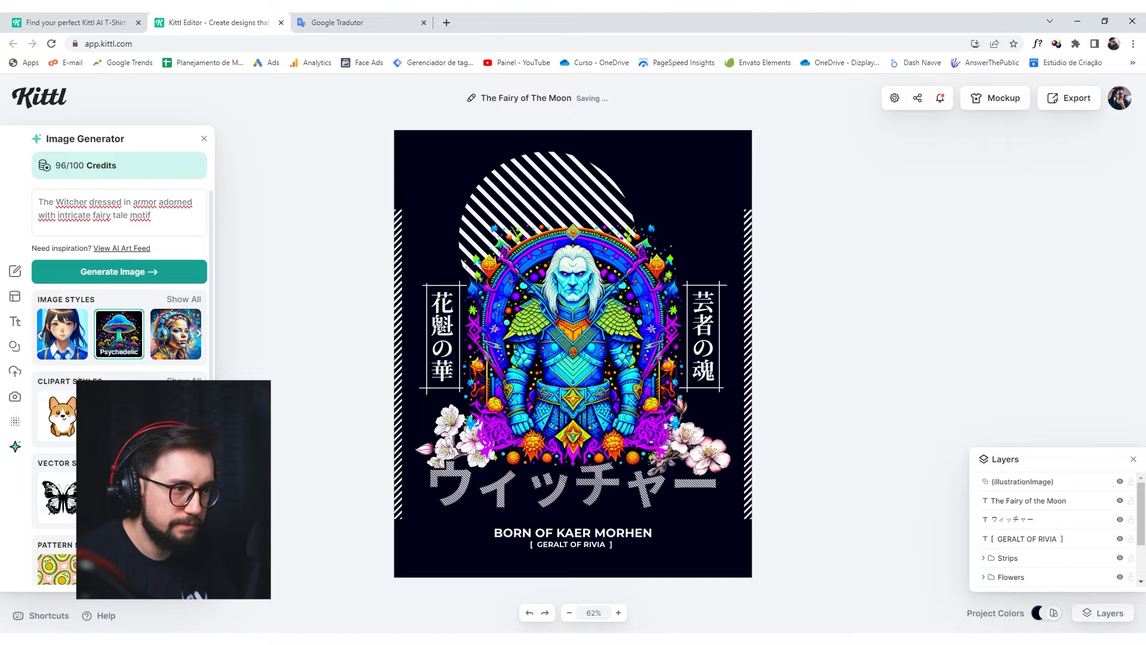
# - Replace the framed vertical texts with ゲラルト on the left and リヴィアから on the right, translating "de Rívia" in Google Translate
pyautogui.click(443, 300)
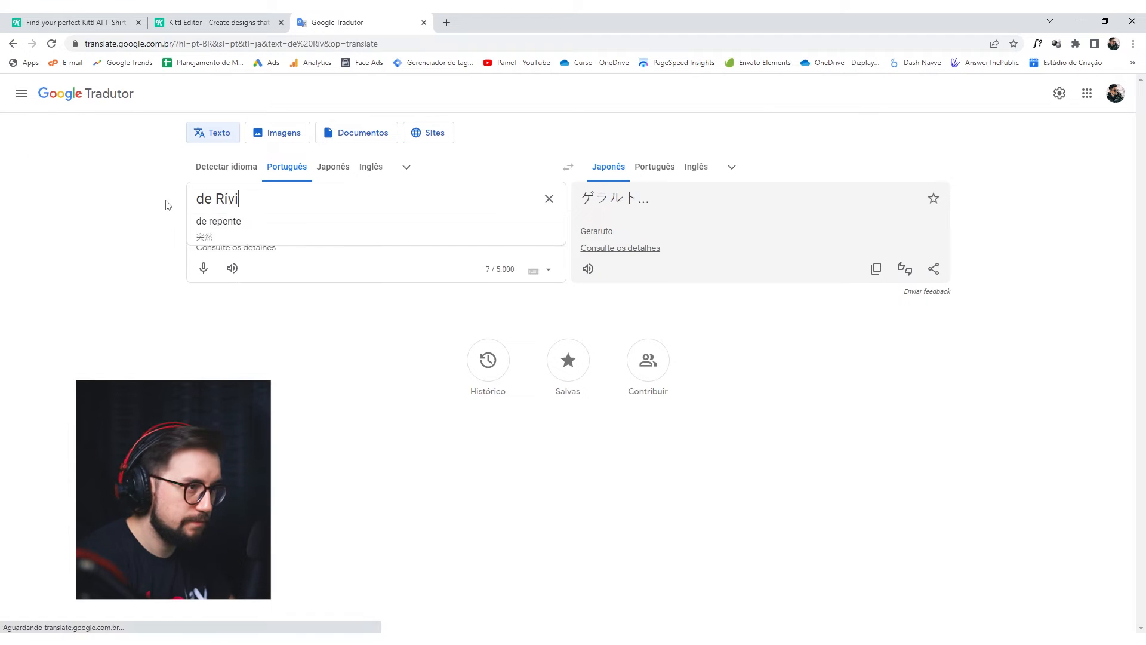
pyautogui.write('a')
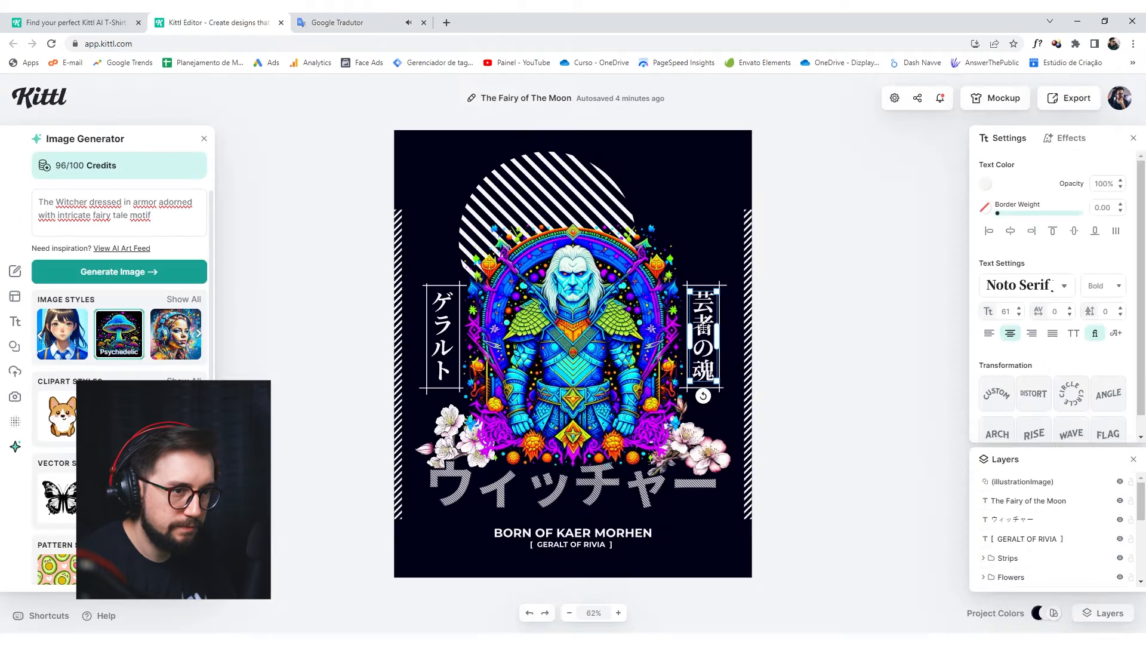
pyautogui.press('Escape')
pyautogui.click(705, 305)
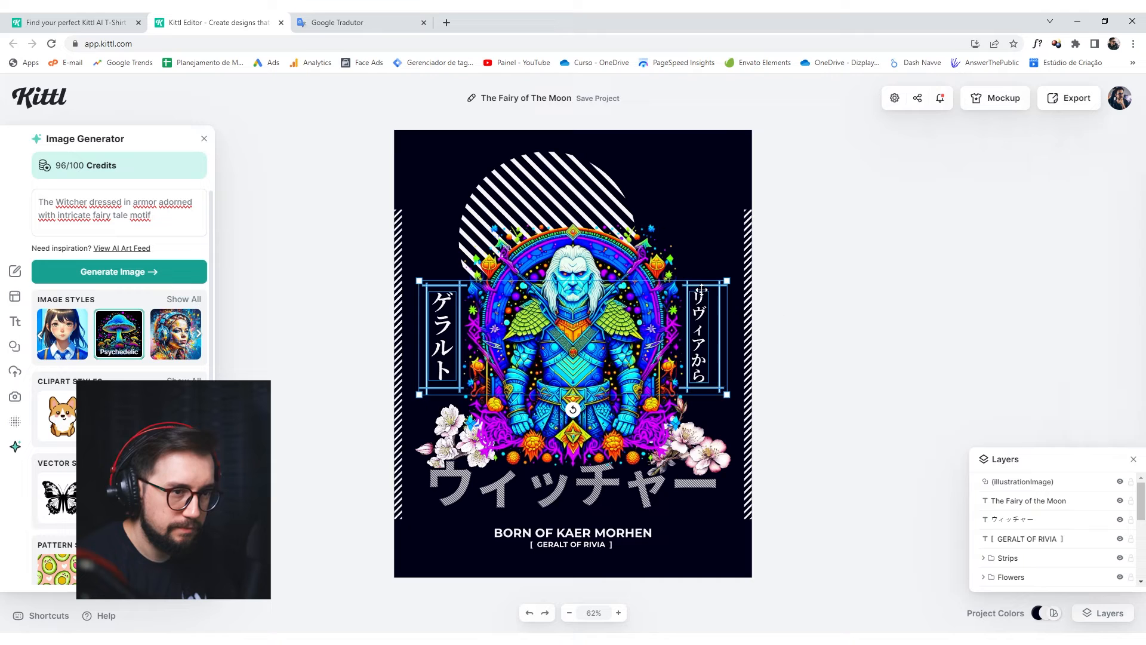
# - Ungroup the right badge and center リヴィアから inside its frame, closing the Google Translate tab
pyautogui.rightClick(702, 289)
pyautogui.click(859, 327)
pyautogui.click(698, 334)
pyautogui.rightClick(712, 288)
pyautogui.click(757, 402)
pyautogui.hotkey('ctrl', 'z')
pyautogui.click(826, 292)
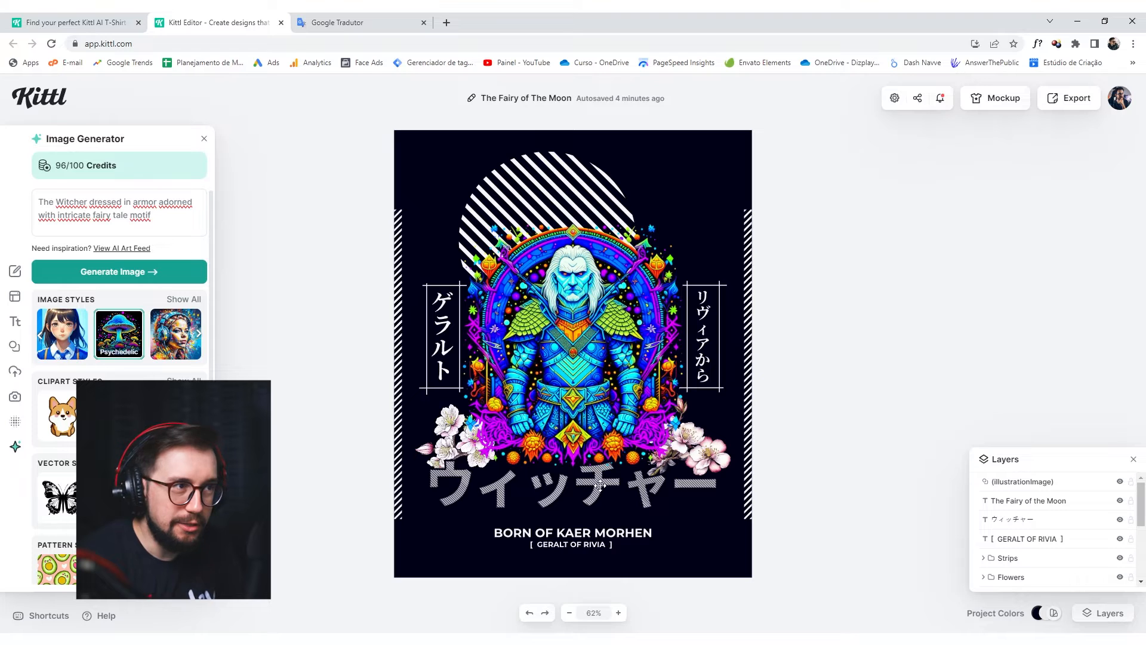
pyautogui.middleClick(390, 24)
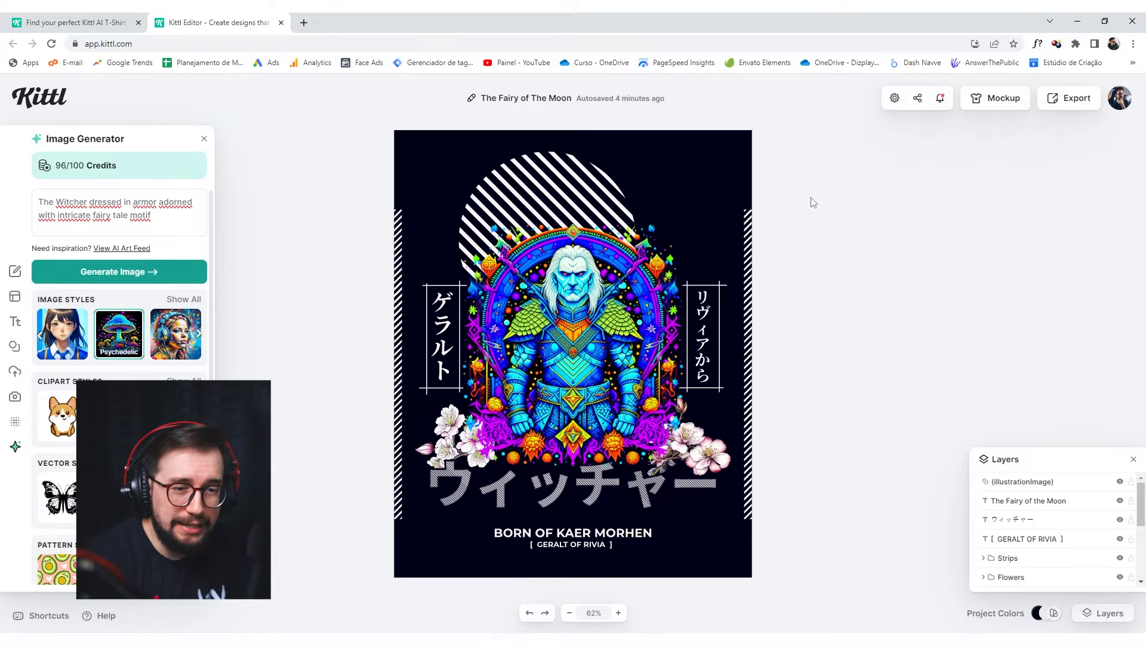
# - Hide the illustration, The Fairy of the Moon, ウィッチャー, GERALT OF RIVIA, Strips and Flowers layers
pyautogui.scroll(-5, 1140, 493)
pyautogui.scroll(5, 1141, 487)
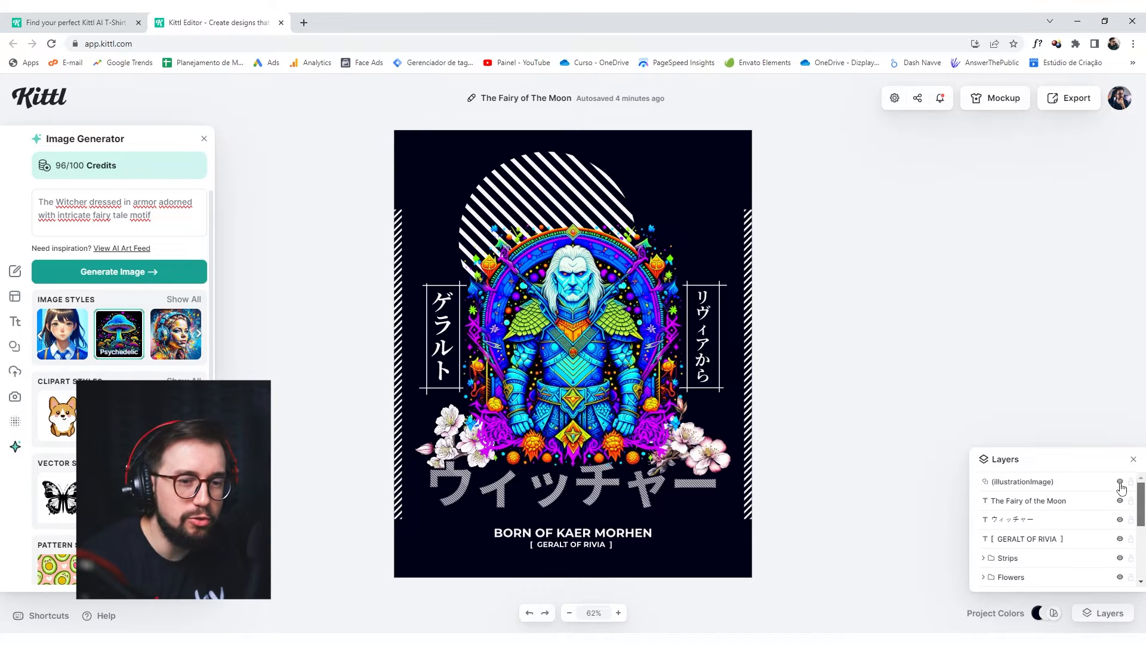
pyautogui.click(1120, 482)
pyautogui.click(1120, 501)
pyautogui.click(1121, 501)
pyautogui.click(1121, 501)
pyautogui.click(1120, 519)
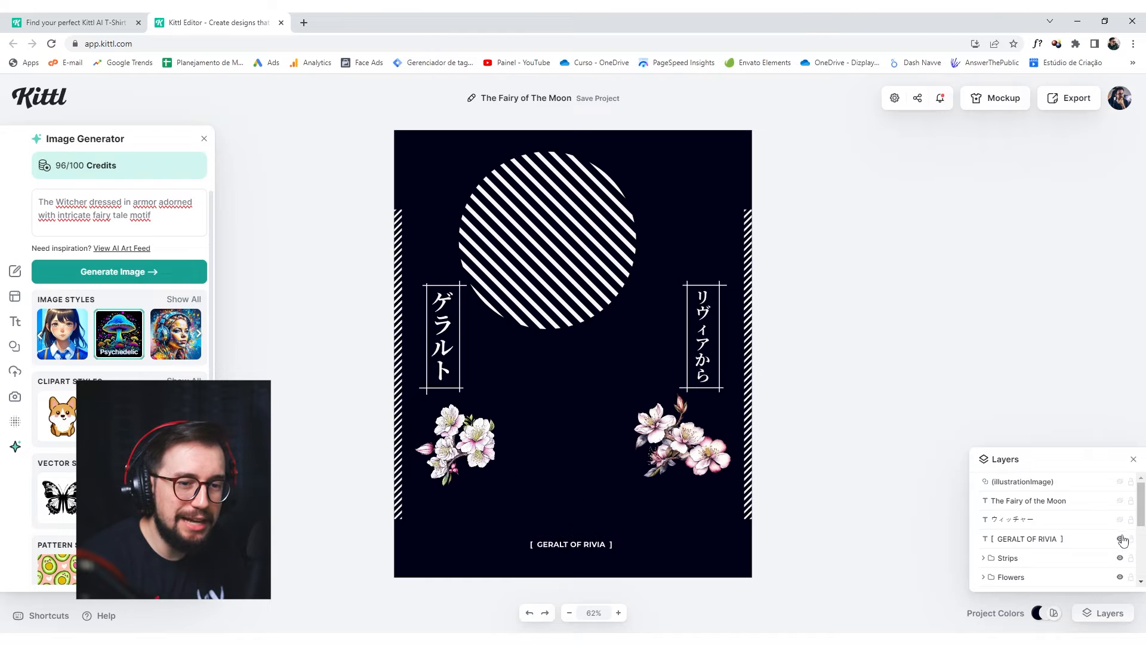
pyautogui.click(1121, 539)
pyautogui.click(1120, 558)
pyautogui.click(1120, 577)
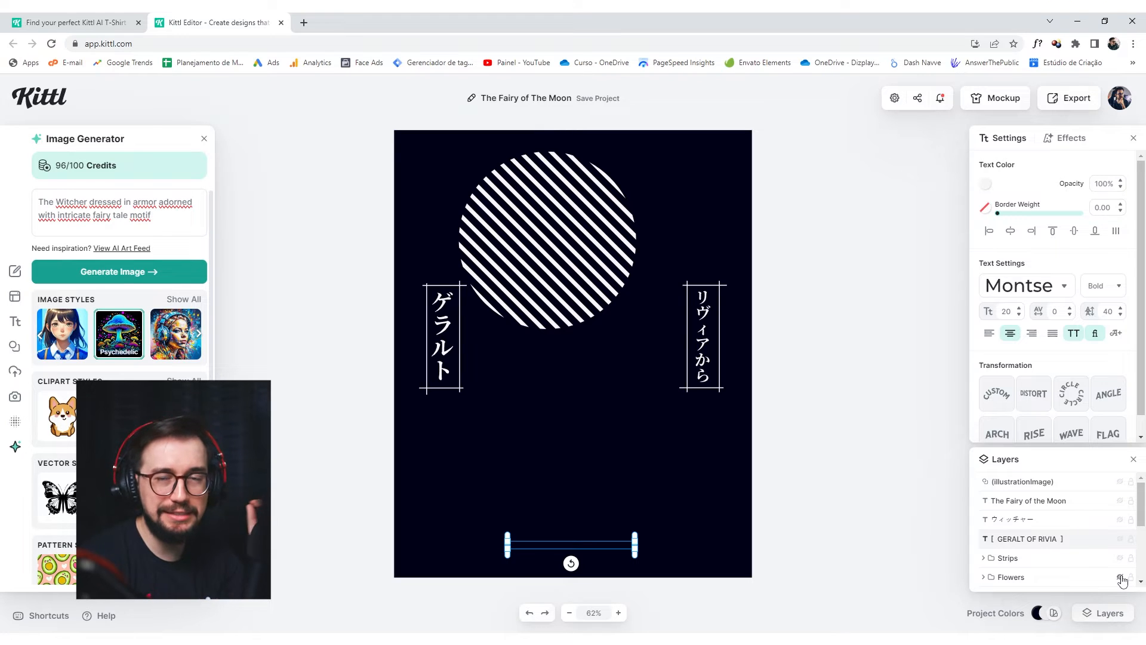
# - Hide the Frame, リヴィアから, Badge Left and Strips Circle layers, leaving only Background visible
pyautogui.click(1142, 549)
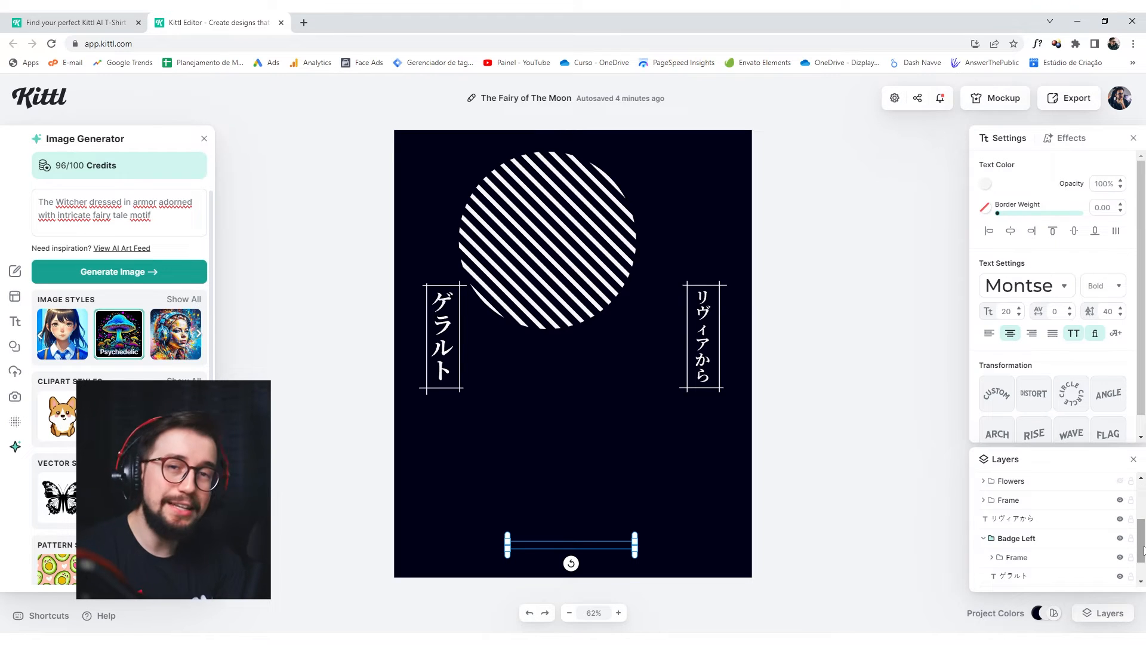
pyautogui.click(1120, 500)
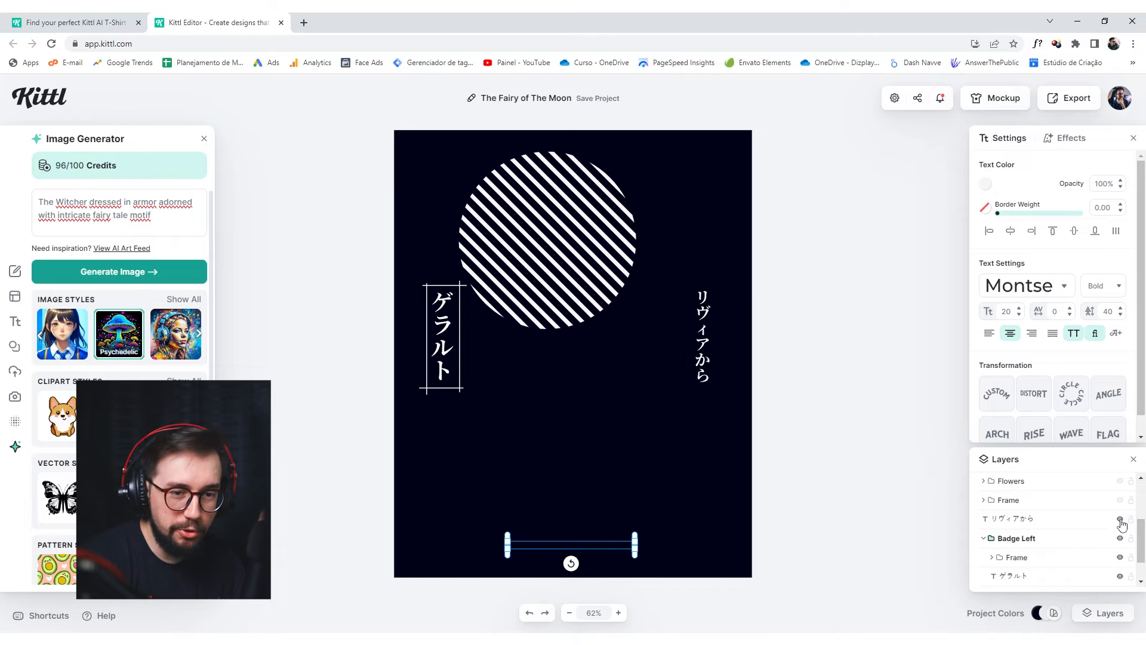
pyautogui.click(1120, 519)
pyautogui.click(1120, 538)
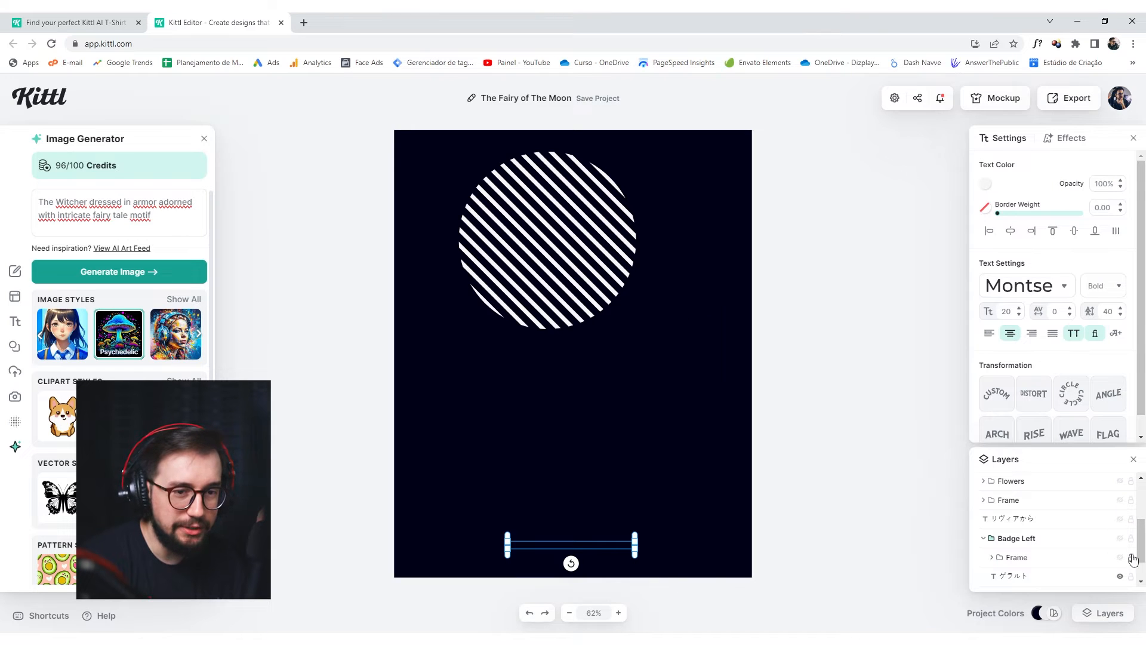
pyautogui.click(1120, 558)
pyautogui.click(1120, 577)
pyautogui.click(1120, 577)
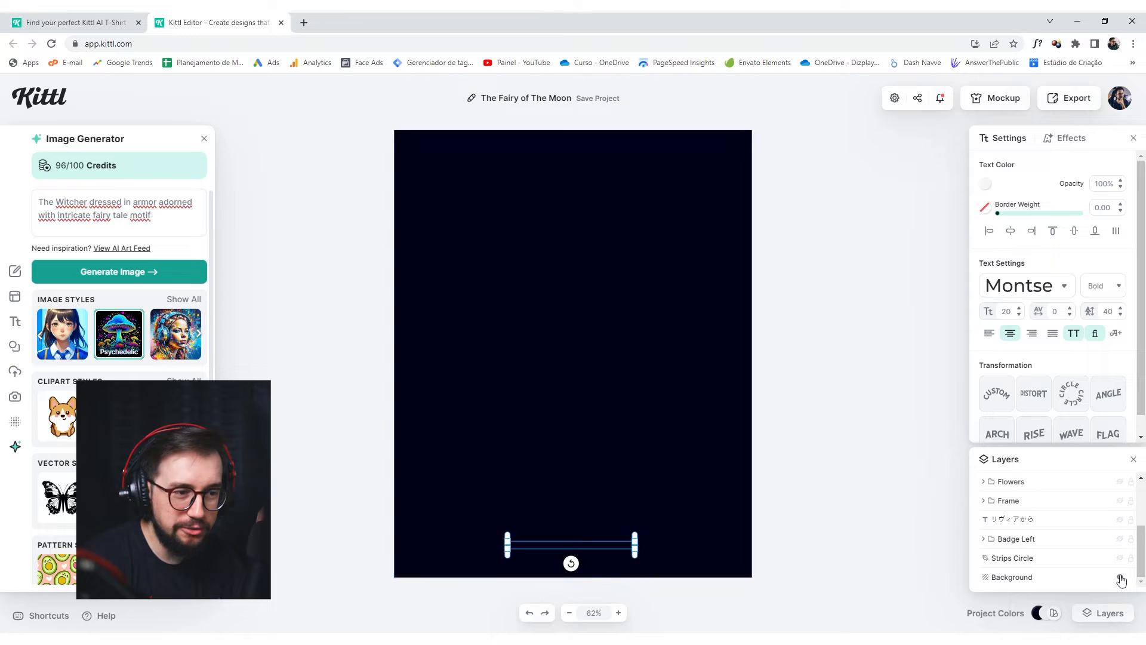
pyautogui.click(883, 195)
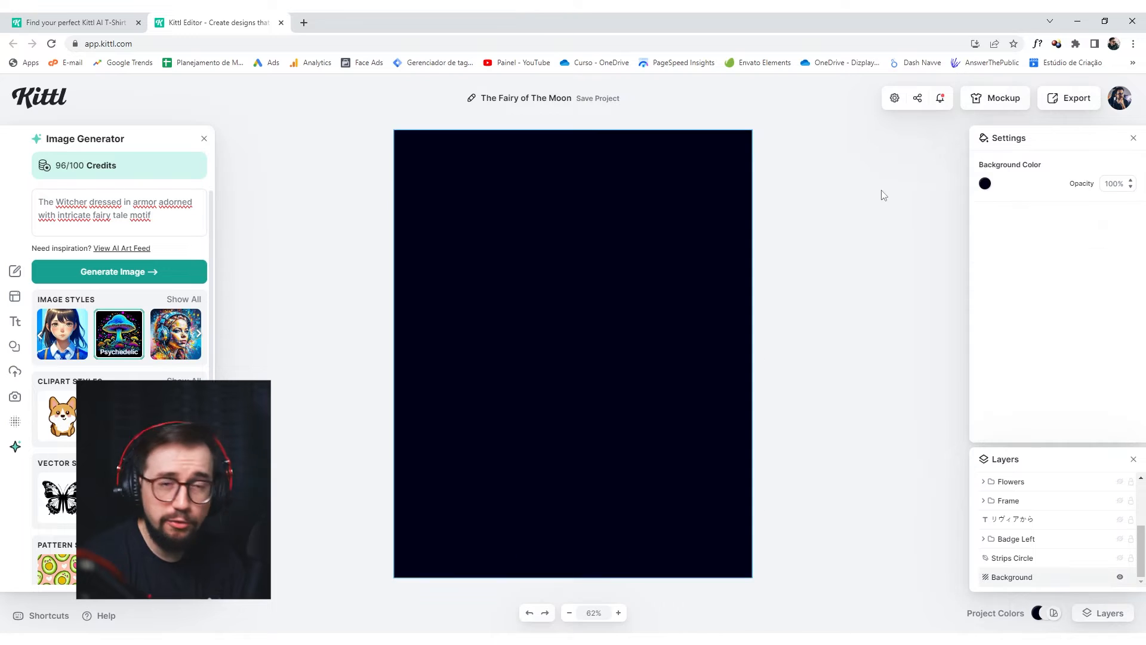
# - Export the background alone as 1.png in the GERALT folder
pyautogui.click(1071, 99)
pyautogui.click(1023, 147)
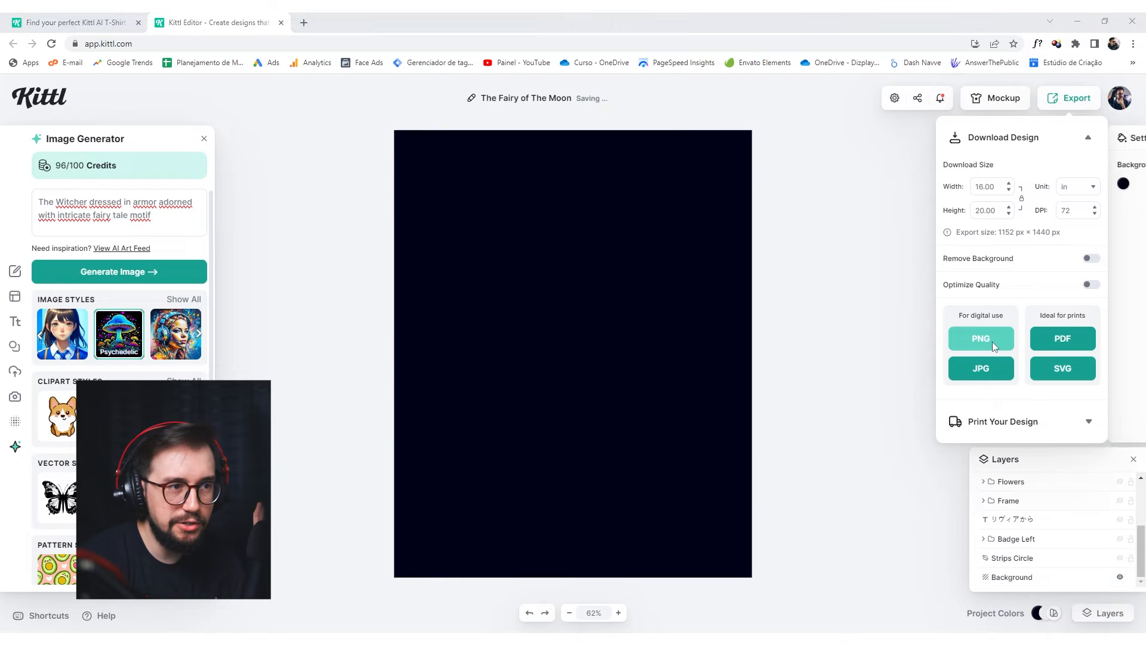
pyautogui.press('Return')
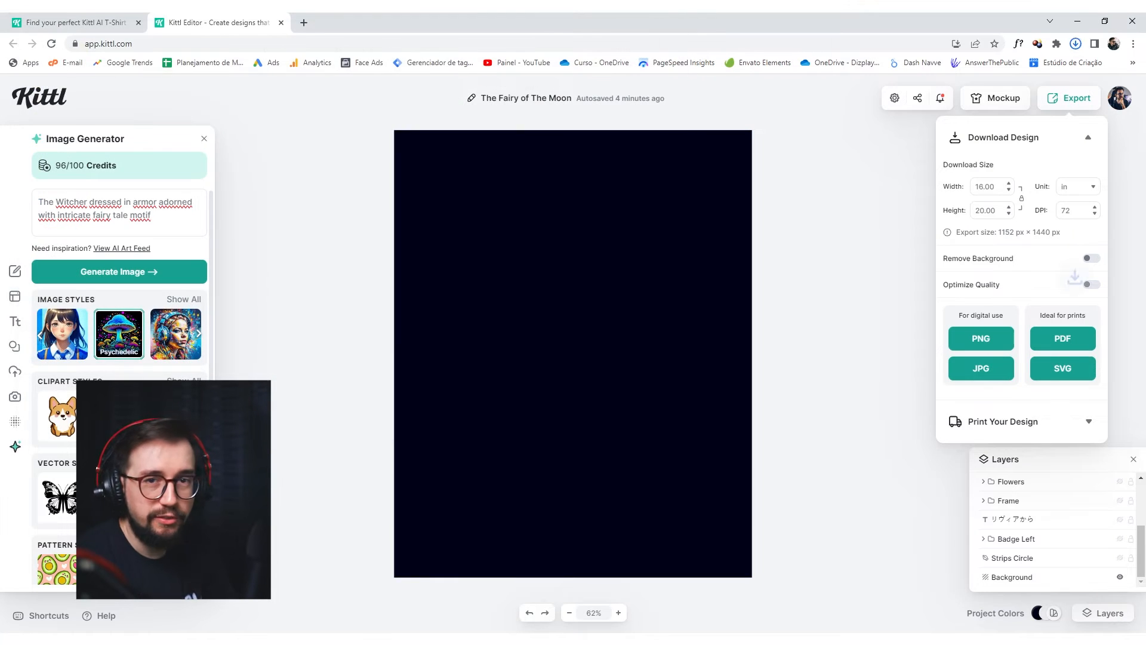
pyautogui.click(724, 344)
# - Show Strips Circle, hide Background and export the striped circle as 2.png
pyautogui.click(1120, 557)
pyautogui.click(1120, 576)
pyautogui.click(1093, 108)
pyautogui.click(992, 346)
pyautogui.press('Return')
pyautogui.click(895, 312)
# - Hide Strips Circle and make Badge Left, with its frame and text, the only visible layer
pyautogui.click(1121, 558)
pyautogui.click(1120, 539)
pyautogui.click(984, 538)
pyautogui.click(1121, 557)
pyautogui.click(1121, 559)
pyautogui.scroll(-1, 1121, 565)
pyautogui.click(1121, 577)
pyautogui.doubleClick(1016, 520)
pyautogui.scroll(1, 1038, 538)
pyautogui.scroll(-1, 1015, 546)
pyautogui.click(1120, 577)
pyautogui.click(1010, 502)
pyautogui.click(984, 500)
# - Export the isolated left badge as 3.png
pyautogui.click(1068, 98)
pyautogui.click(981, 338)
pyautogui.write('3')
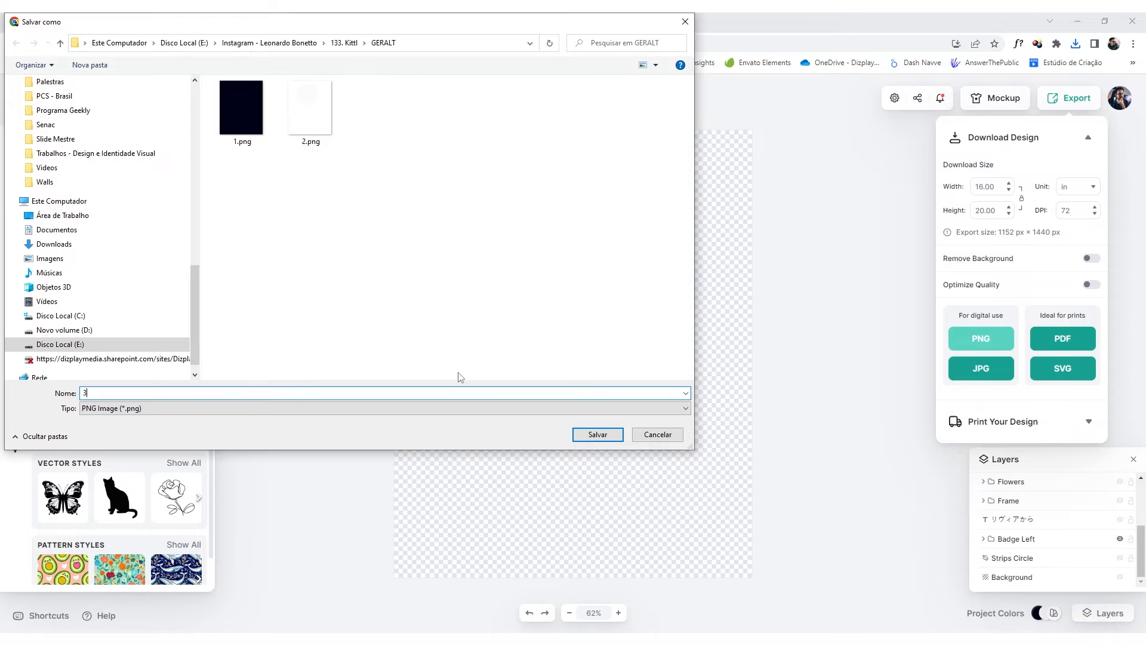
pyautogui.press('Return')
# - Hide Badge Left, show the right Frame and リヴィアから, and export them together as 4.png
pyautogui.click(1120, 538)
pyautogui.click(1120, 500)
pyautogui.click(1120, 519)
pyautogui.click(1068, 101)
pyautogui.click(981, 338)
pyautogui.write('4')
pyautogui.press('Return')
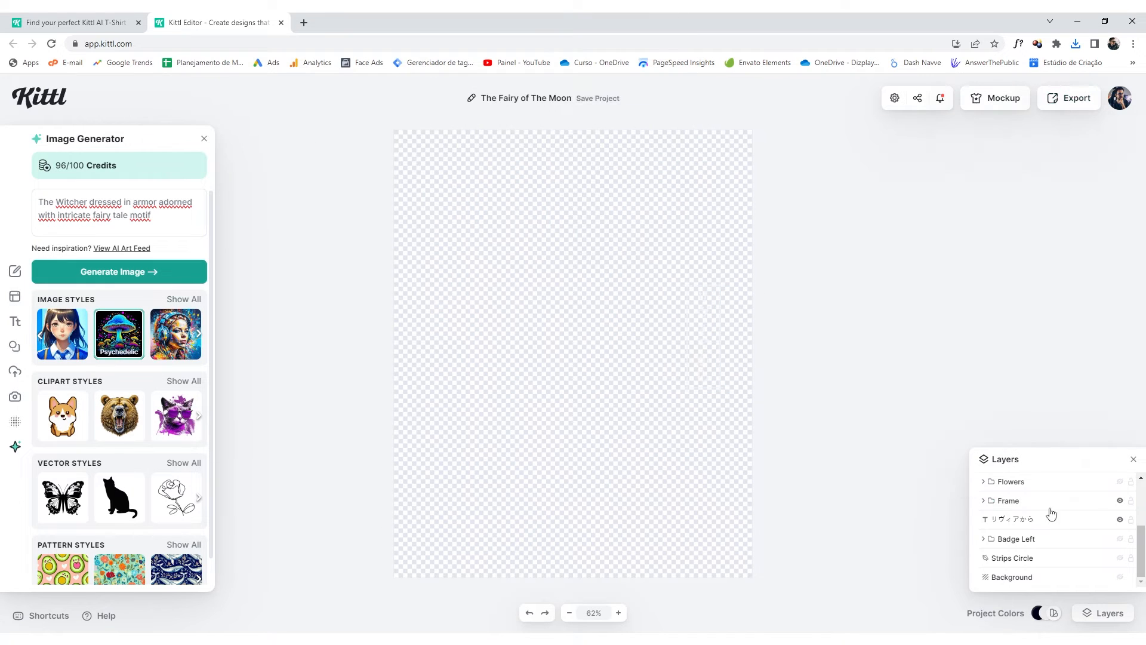
# - Hide the right frame and its text, show Flowers, and export the flowers as 5.png
pyautogui.click(1120, 500)
pyautogui.click(1120, 519)
pyautogui.scroll(1, 1024, 560)
pyautogui.click(1120, 541)
pyautogui.click(1068, 99)
pyautogui.click(982, 338)
pyautogui.write('5')
pyautogui.press('Return')
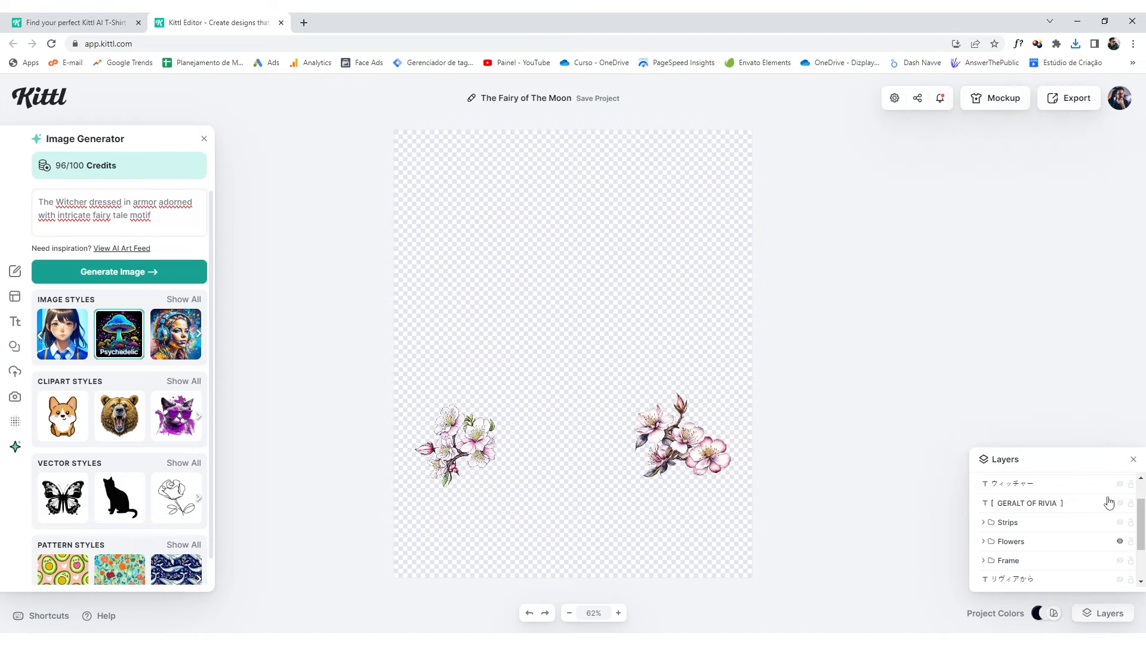
# - Hide Flowers, show Strips, and export the side strips as 6.png
pyautogui.click(1120, 541)
pyautogui.click(1120, 522)
pyautogui.click(1068, 98)
pyautogui.click(981, 338)
pyautogui.write('6')
pyautogui.press('Return')
# - Hide Strips and export the bracketed GERALT OF RIVIA text alone as 7.png
pyautogui.scroll(1, 1070, 565)
pyautogui.click(1120, 558)
pyautogui.click(1069, 98)
pyautogui.click(981, 339)
pyautogui.write('7')
pyautogui.press('Return')
# - Isolate the large ウィッチャー title and export it as 8.png
pyautogui.click(1120, 520)
pyautogui.click(1069, 98)
pyautogui.click(981, 338)
pyautogui.write('8')
pyautogui.press('Return')
pyautogui.click(1074, 98)
# - Isolate and export the BORN OF KAER MORHEN text as 9.png and the Witcher illustration as 10.png
pyautogui.click(1120, 519)
pyautogui.click(1120, 501)
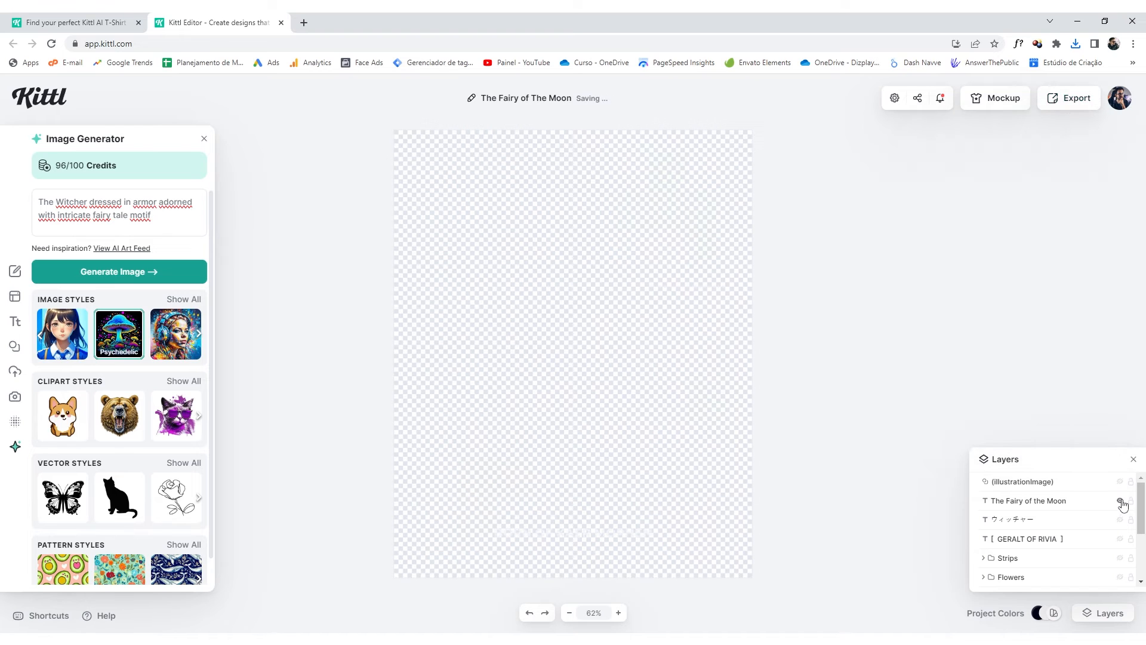
pyautogui.click(1120, 501)
pyautogui.click(1120, 481)
pyautogui.click(1068, 98)
pyautogui.click(981, 339)
pyautogui.write('9')
pyautogui.press('Return')
# - Switch to the GERALT folder in File Explorer and review the exported images 1.png to 10.png
pyautogui.moveTo(480, 385); pyautogui.dragTo(842, 258)
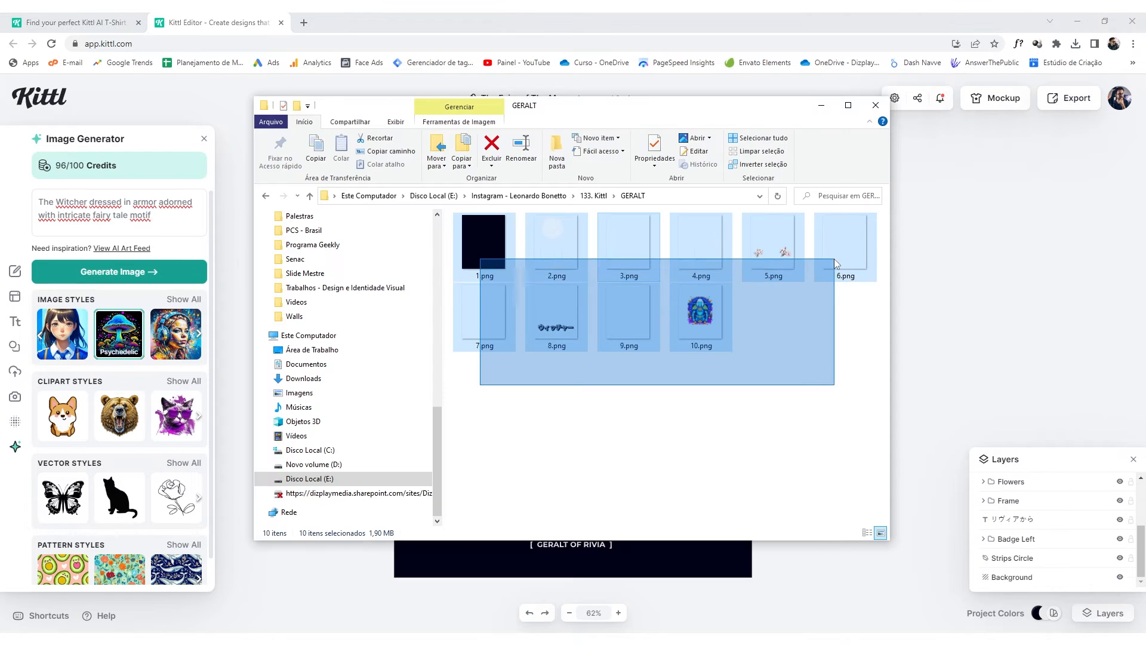
pyautogui.click(550, 411)
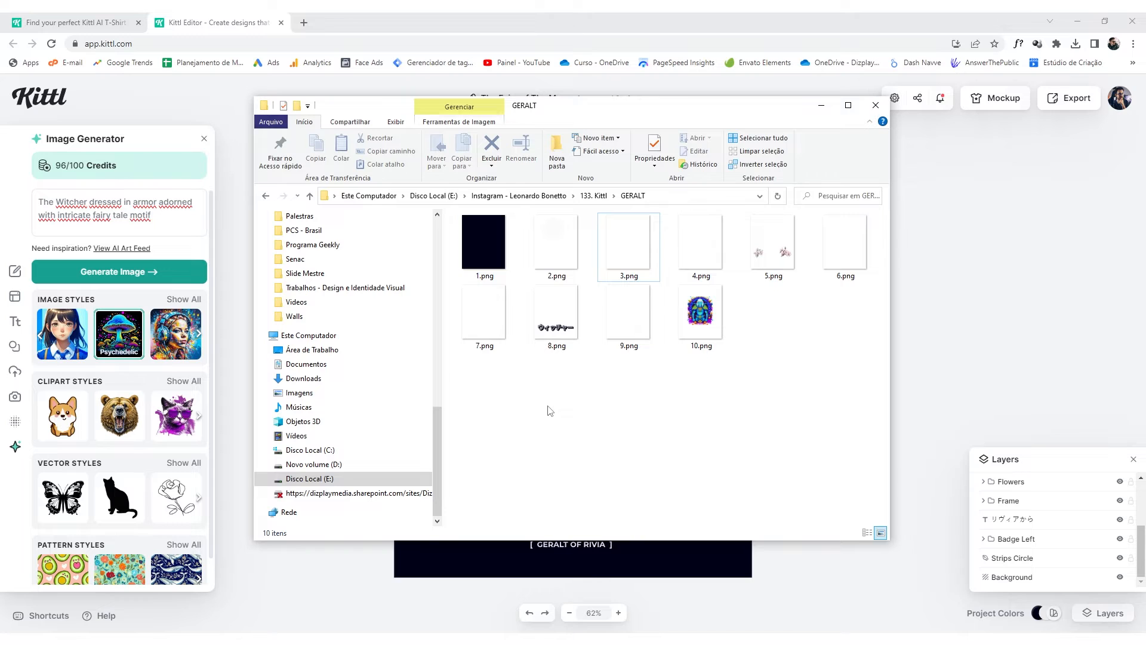
pyautogui.moveTo(458, 412); pyautogui.dragTo(906, 246)
pyautogui.click(748, 418)
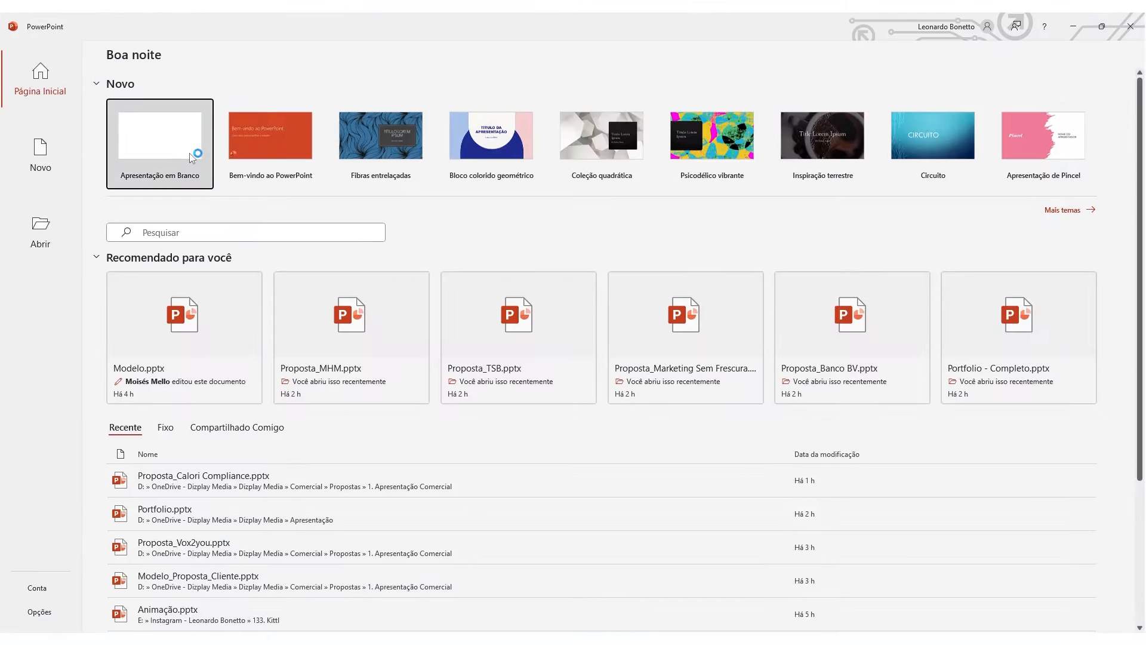
# - Create a blank PowerPoint presentation, clearing the title and subtitle placeholders and turning off the guides
pyautogui.click(191, 153)
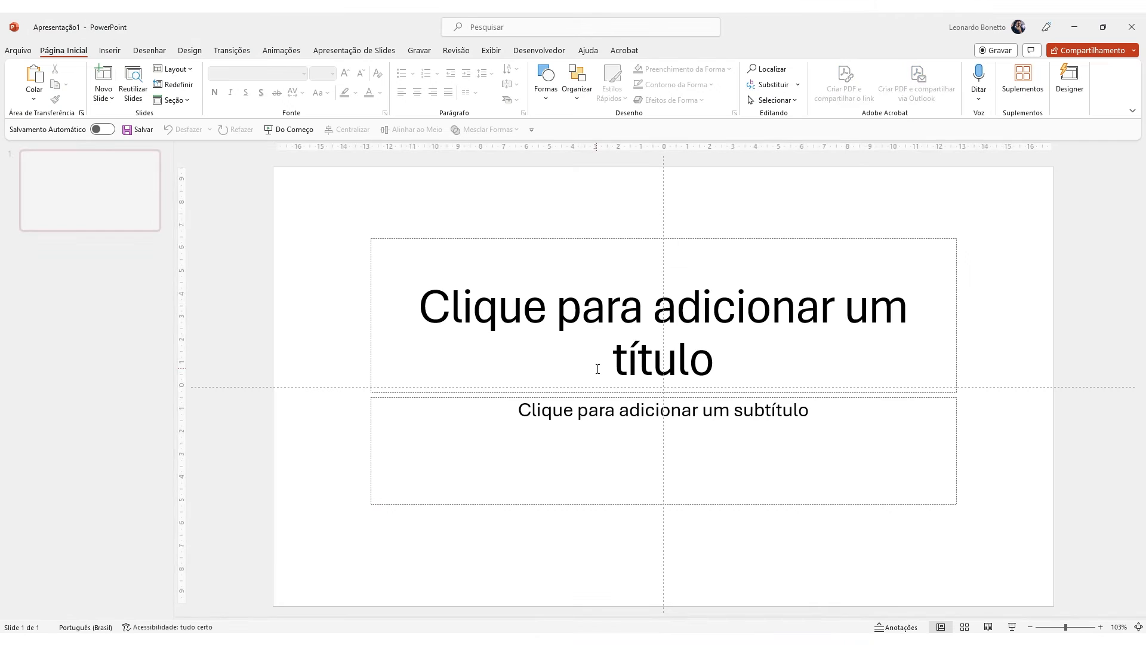
pyautogui.moveTo(361, 219); pyautogui.dragTo(961, 603)
pyautogui.press('Delete')
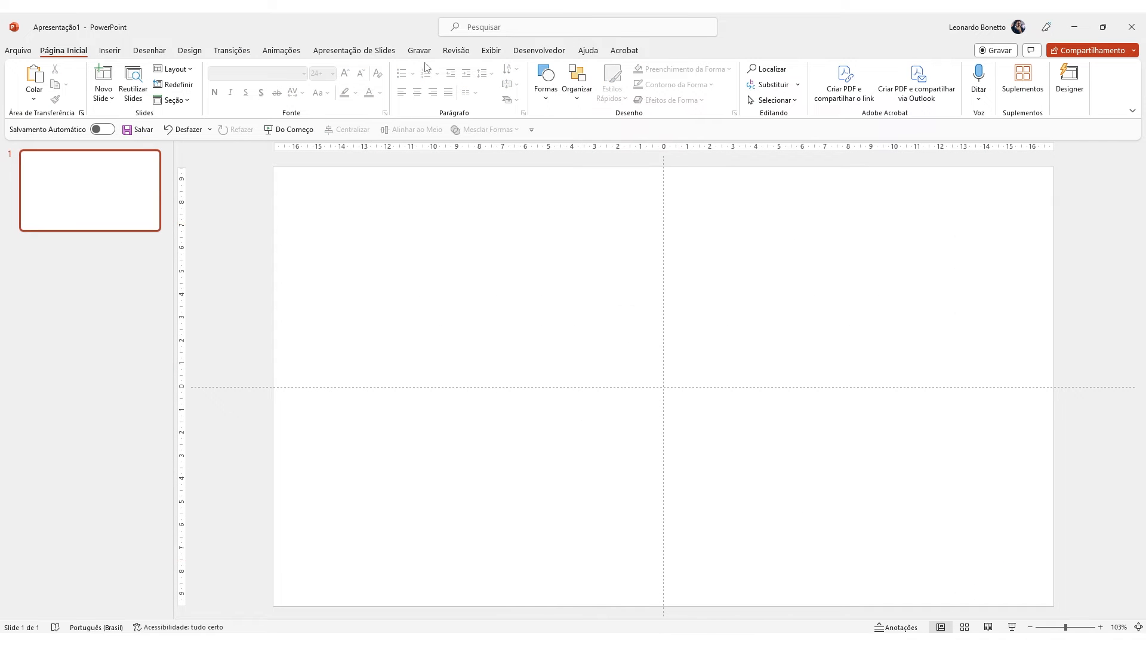
pyautogui.click(490, 50)
pyautogui.click(368, 100)
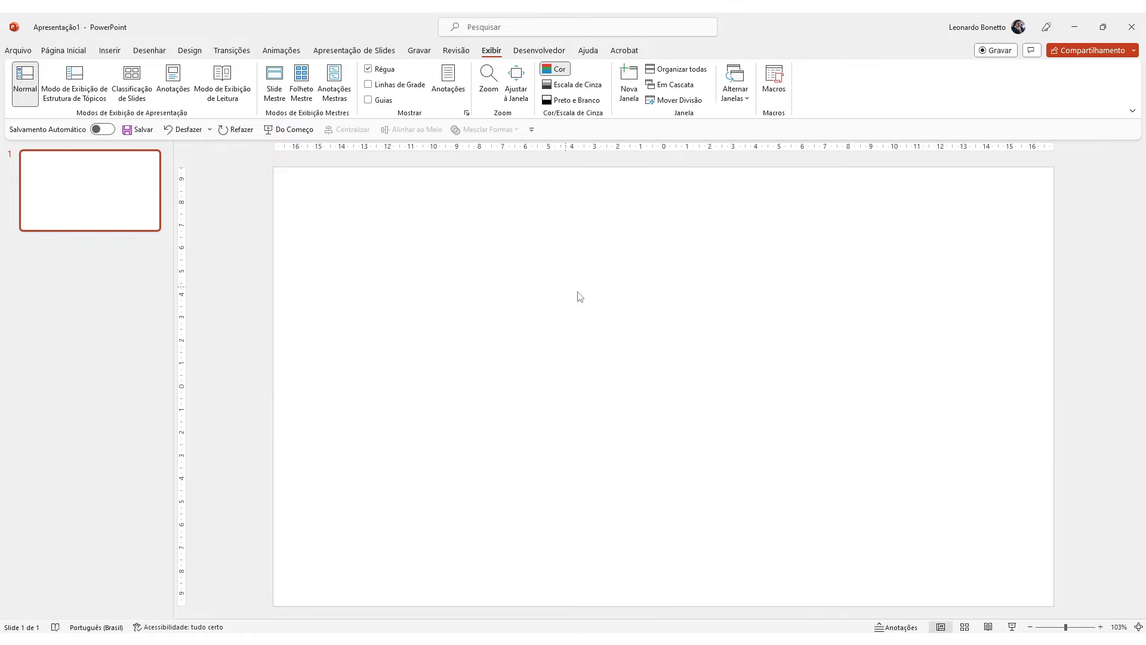
# - Insert 1.png from the GERALT folder onto the slide
pyautogui.hotkey('alt', 'Tab')
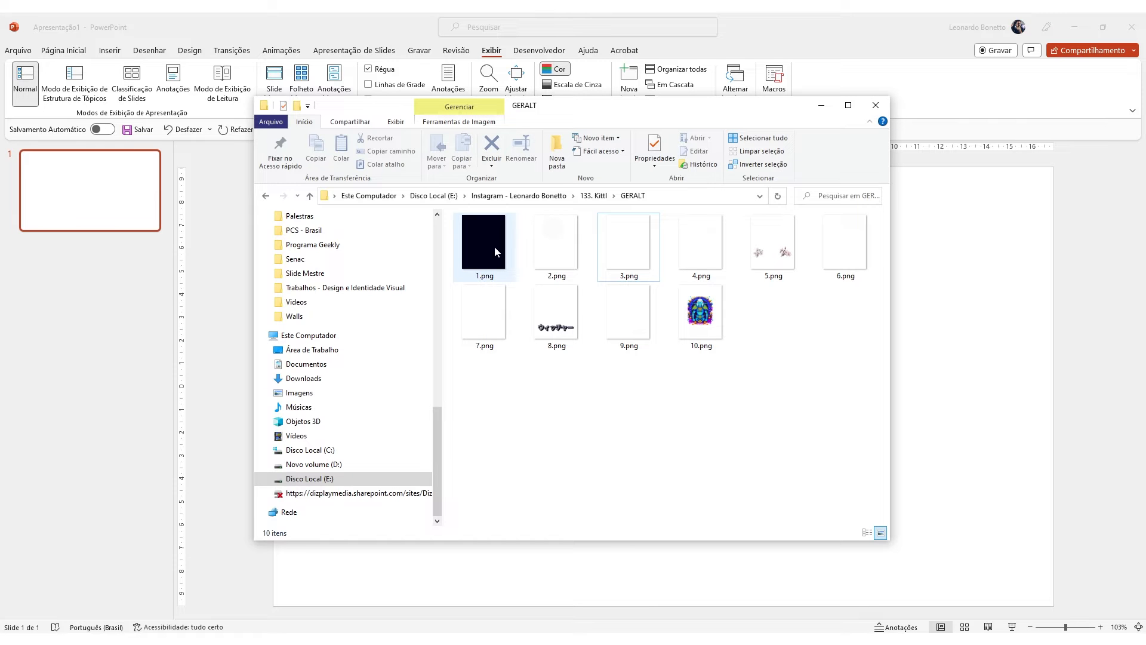
pyautogui.click(494, 246)
pyautogui.moveTo(612, 105); pyautogui.dragTo(484, 121)
pyautogui.moveTo(369, 285); pyautogui.dragTo(776, 335)
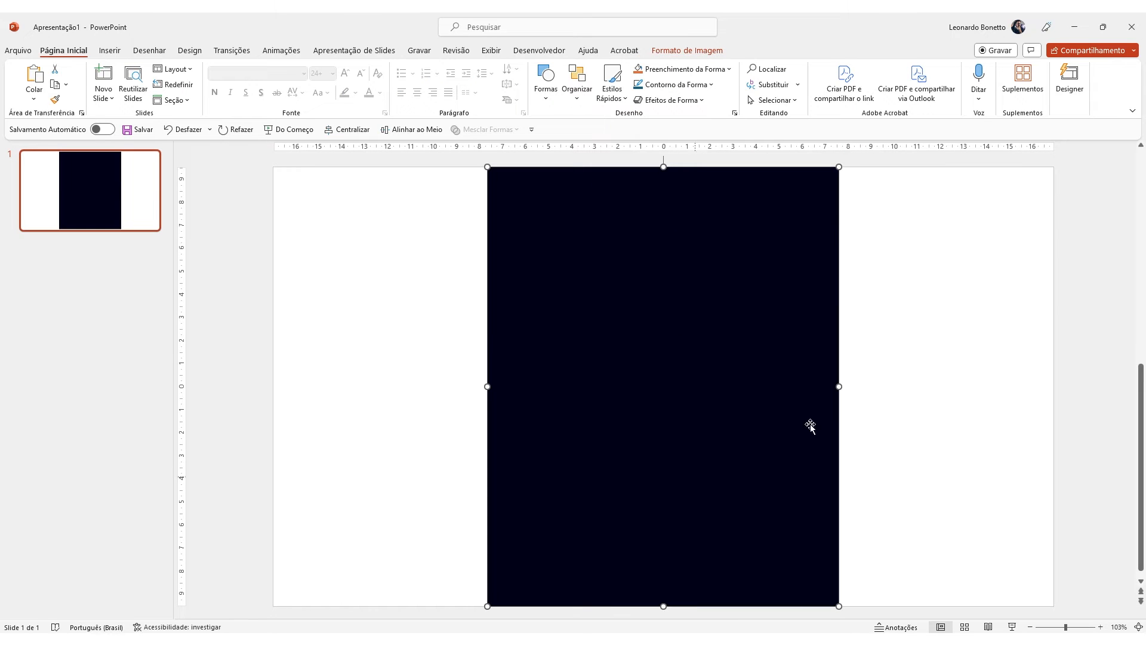
# - Set the slide background to a solid fill using the dark navy color sampled from the inserted 1.png
pyautogui.rightClick(878, 278)
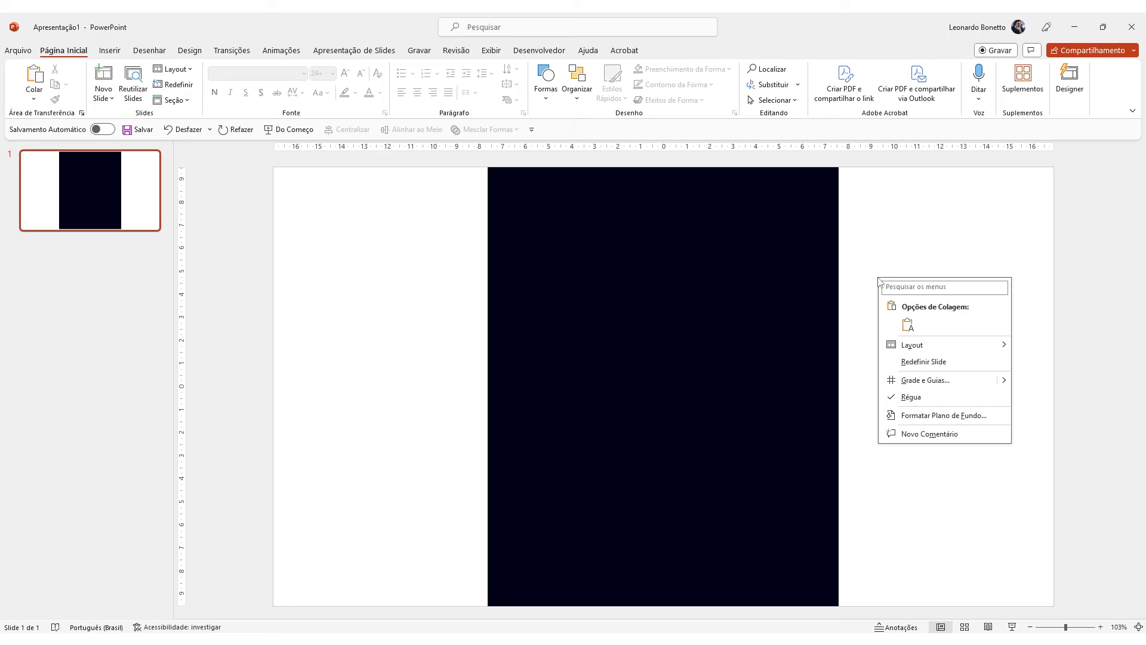
pyautogui.click(930, 416)
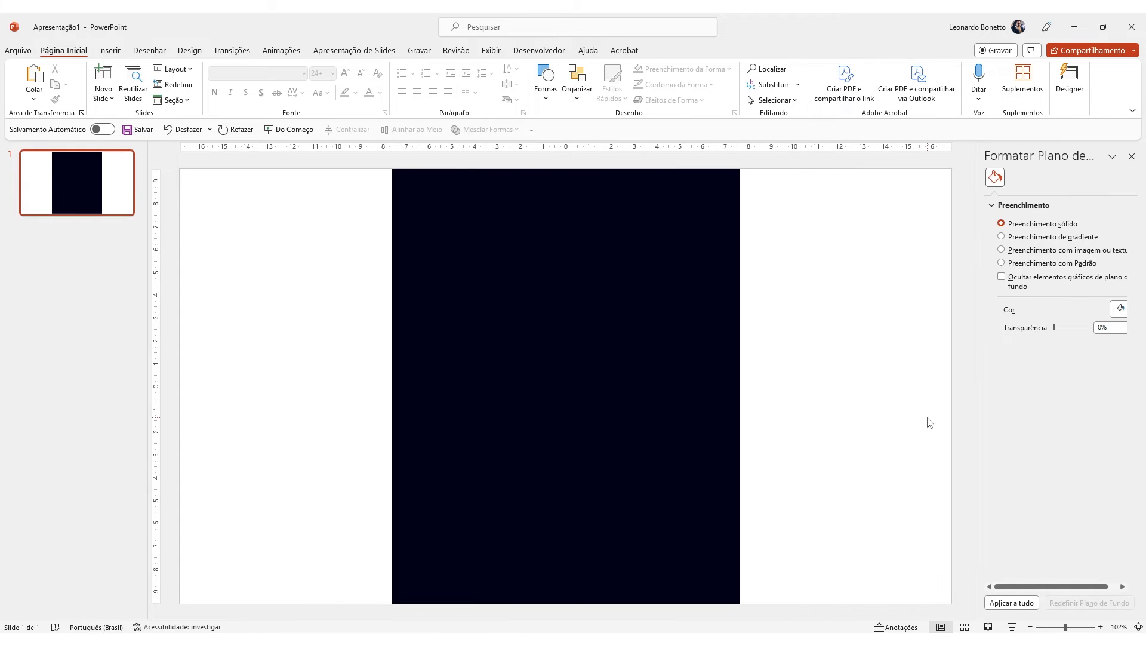
pyautogui.click(1117, 309)
pyautogui.click(1050, 464)
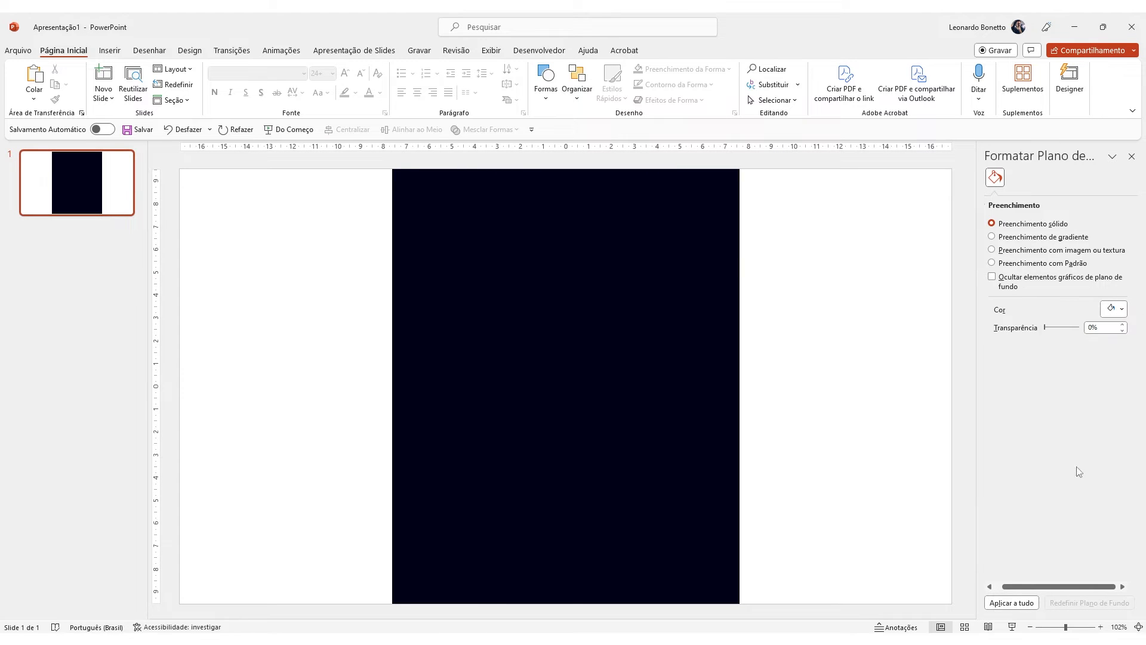
pyautogui.click(706, 275)
pyautogui.keyDown('ctrl'); pyautogui.scroll(-3, 802, 250); pyautogui.keyUp('ctrl')
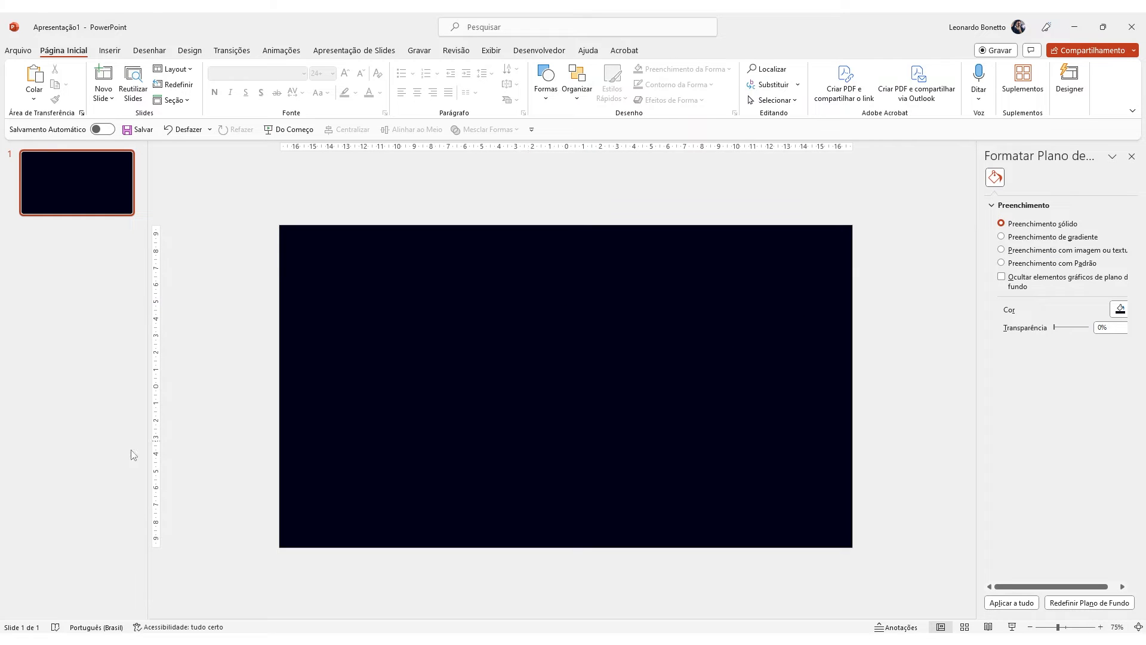
# - Insert 2.png from the GERALT folder and crop it around the striped circle to about 8.04 × 8.08 cm
pyautogui.click(54, 597)
pyautogui.moveTo(428, 263); pyautogui.dragTo(827, 346)
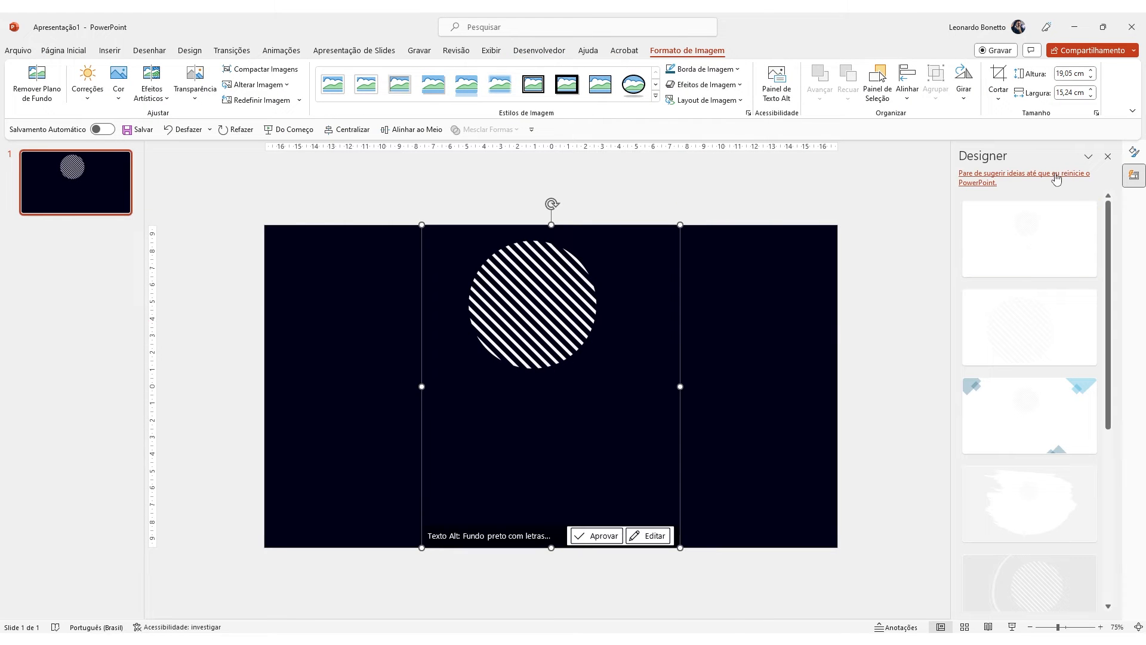
pyautogui.click(1005, 81)
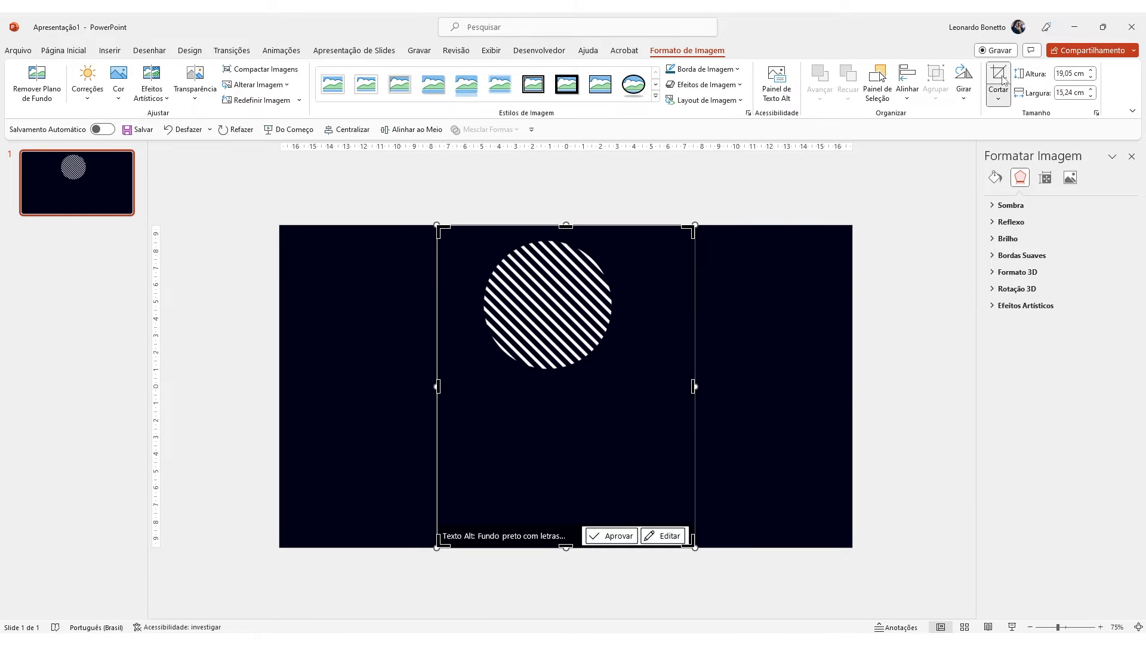
pyautogui.moveTo(694, 544); pyautogui.dragTo(616, 371)
pyautogui.press('Escape')
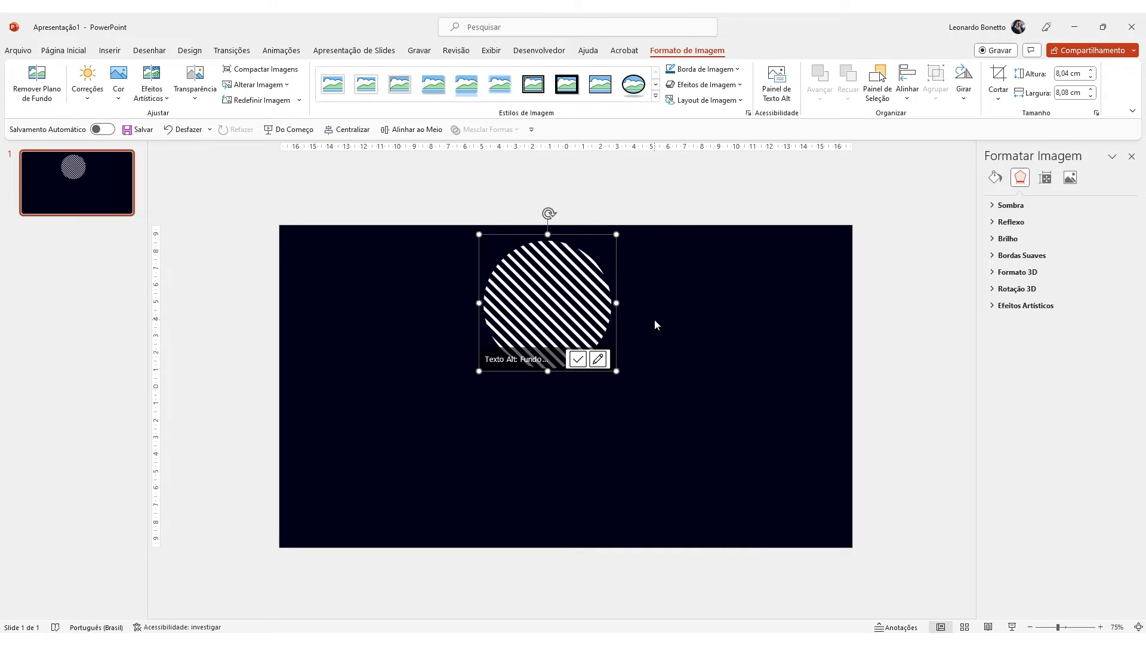
pyautogui.click(685, 322)
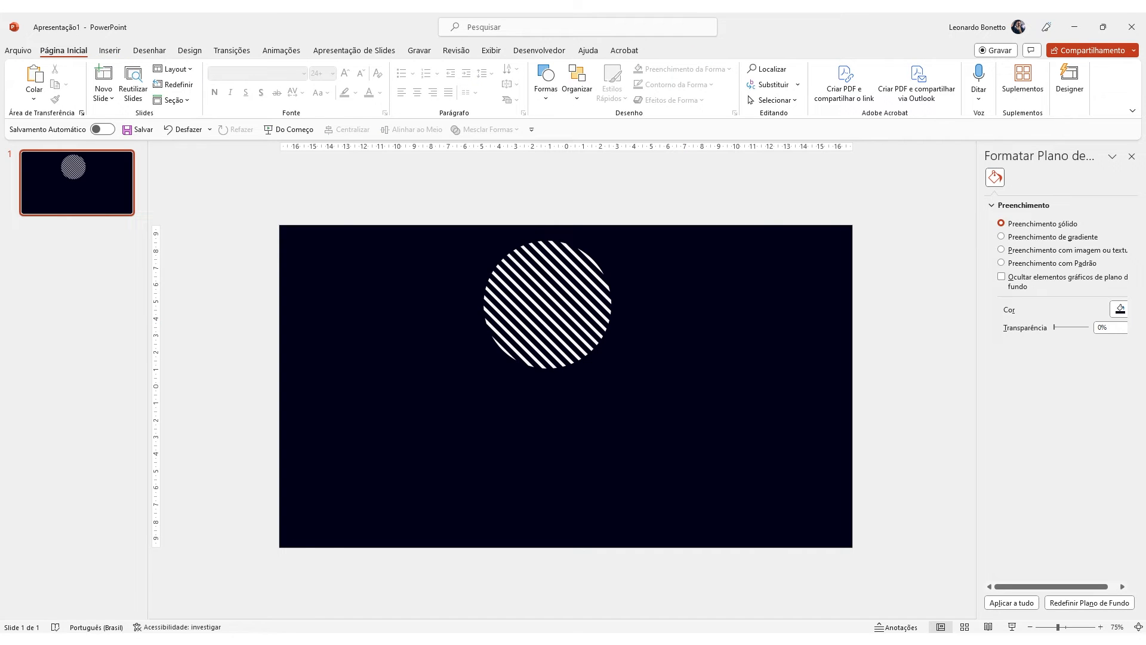
# - Add the vertical Japanese labels, cherry blossoms and side stripes, cropping the stripes and placing one strip at each side edge of the slide
pyautogui.hotkey('ctrl', 'v')
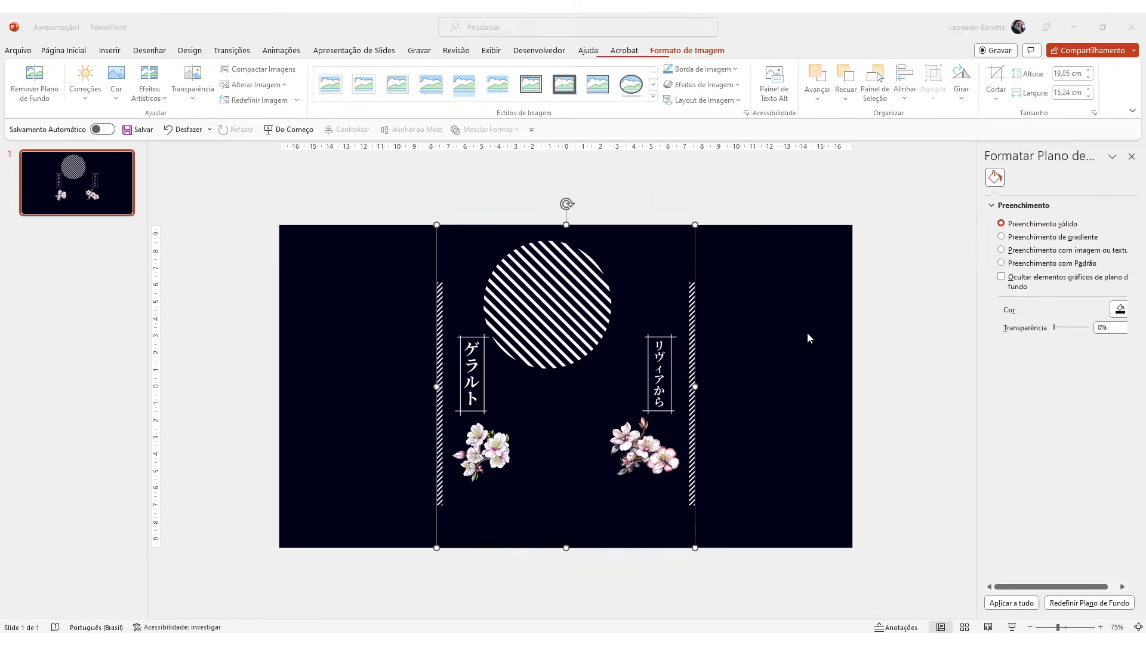
pyautogui.click(996, 74)
pyautogui.moveTo(566, 225); pyautogui.dragTo(566, 279)
pyautogui.moveTo(566, 547); pyautogui.dragTo(568, 511)
pyautogui.click(998, 74)
pyautogui.moveTo(437, 394); pyautogui.dragTo(682, 394)
pyautogui.moveTo(691, 393); pyautogui.dragTo(848, 393)
pyautogui.click(998, 74)
pyautogui.moveTo(754, 396); pyautogui.dragTo(283, 394)
pyautogui.click(998, 74)
# - Insert 7.png, 8.png and 9.png from the GERALT folder onto the slide, cropping 7.png to its small caption text
pyautogui.click(51, 591)
pyautogui.moveTo(356, 327); pyautogui.dragTo(789, 394)
pyautogui.click(998, 74)
pyautogui.moveTo(436, 225); pyautogui.dragTo(532, 519)
pyautogui.moveTo(429, 327); pyautogui.dragTo(789, 399)
pyautogui.click(734, 392)
pyautogui.moveTo(500, 327); pyautogui.dragTo(735, 394)
pyautogui.click(522, 418)
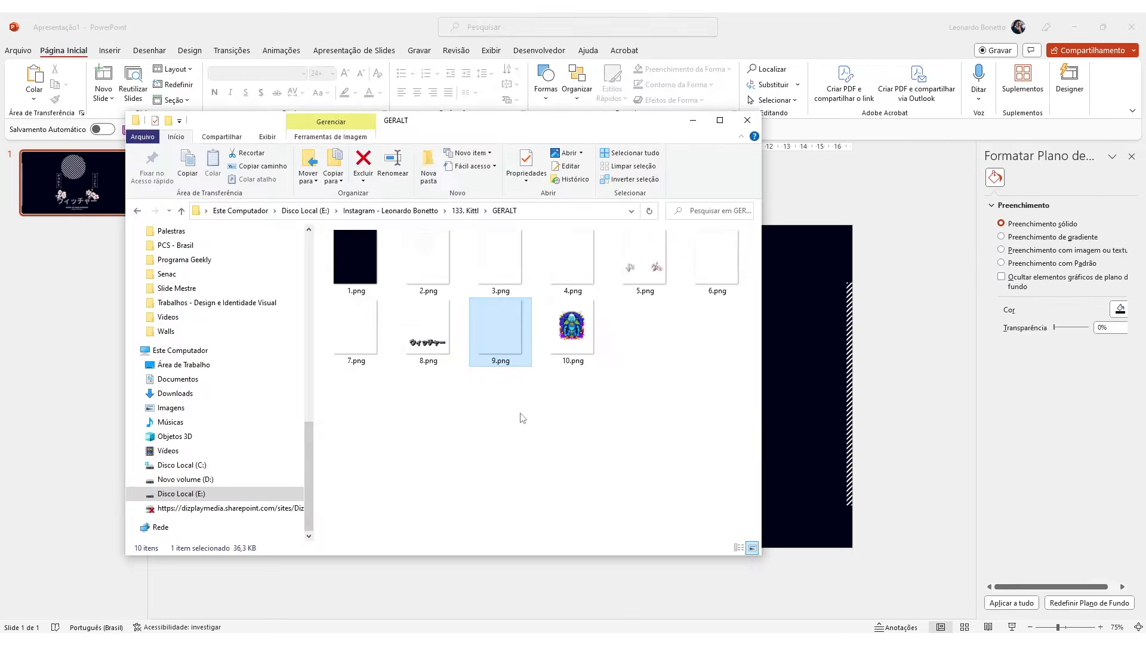
# - Insert 10.png with the central Geralt figure in front of the other layers and trim it to its artwork
pyautogui.moveTo(572, 325); pyautogui.dragTo(789, 394)
pyautogui.click(693, 331)
pyautogui.click(609, 352)
pyautogui.click(829, 335)
pyautogui.click(660, 373)
pyautogui.click(732, 309)
pyautogui.click(455, 373)
pyautogui.click(726, 285)
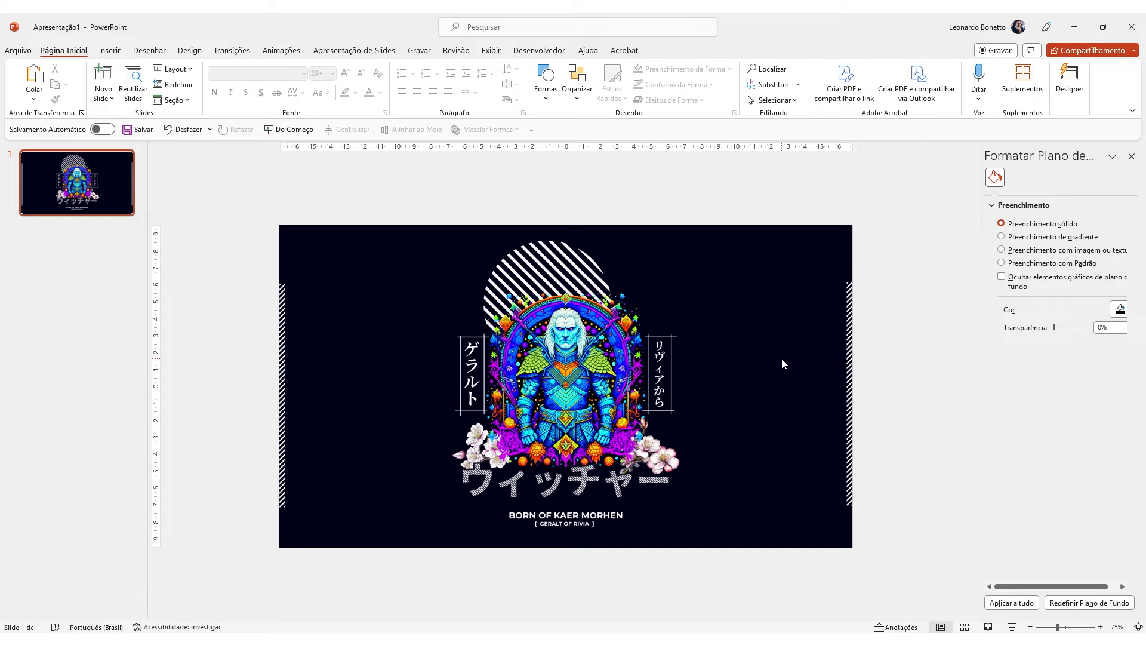
# - Apply the Fade (Esmaecer) entrance animation to the Geralt figure and set it to start with the previous animation
pyautogui.click(602, 393)
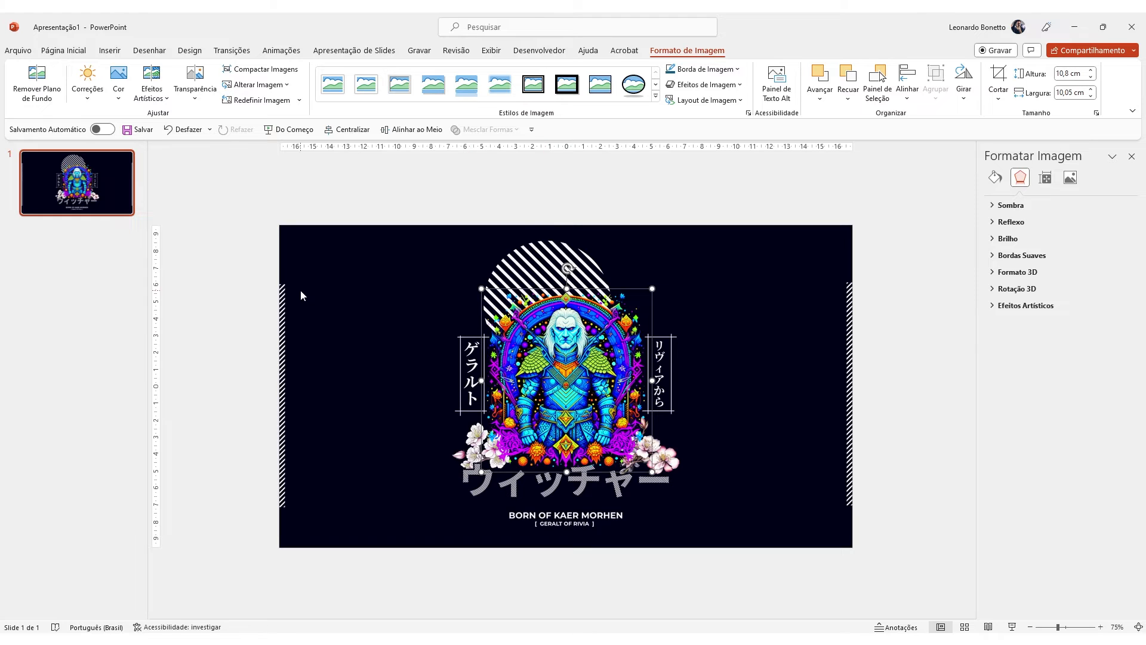
pyautogui.click(281, 50)
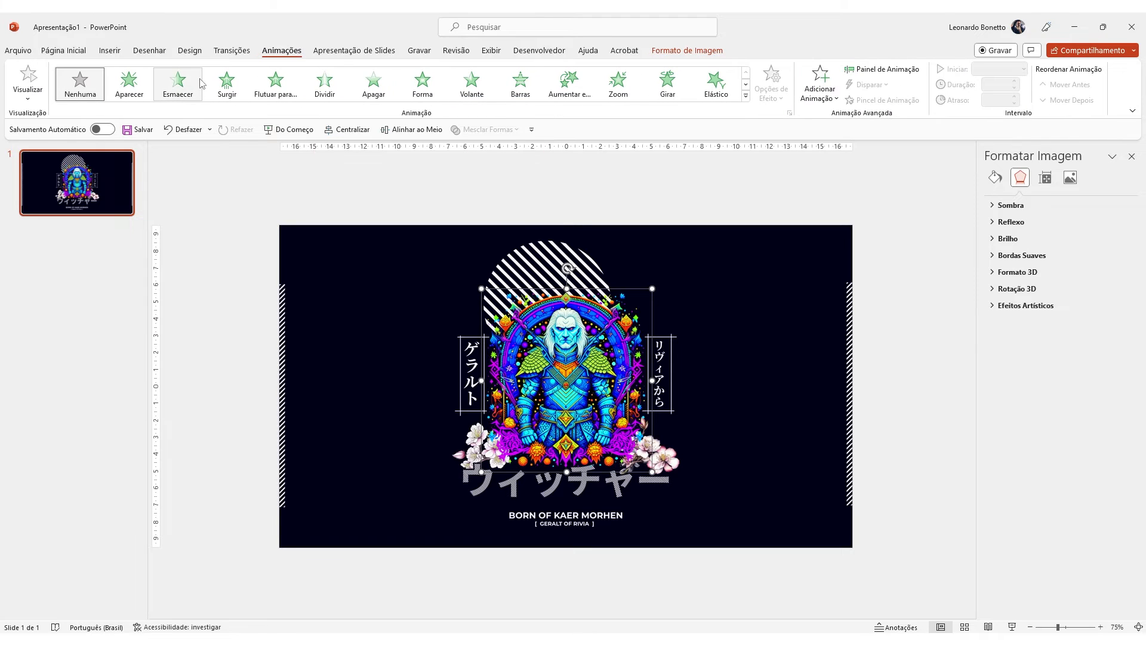
pyautogui.click(897, 70)
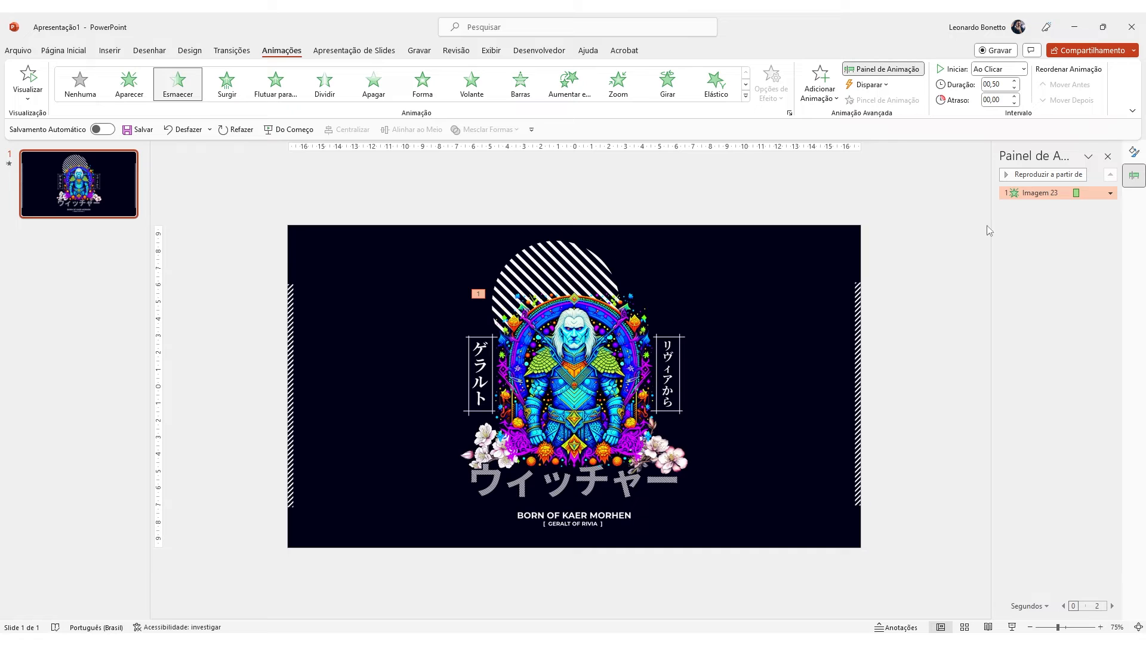
pyautogui.click(1110, 193)
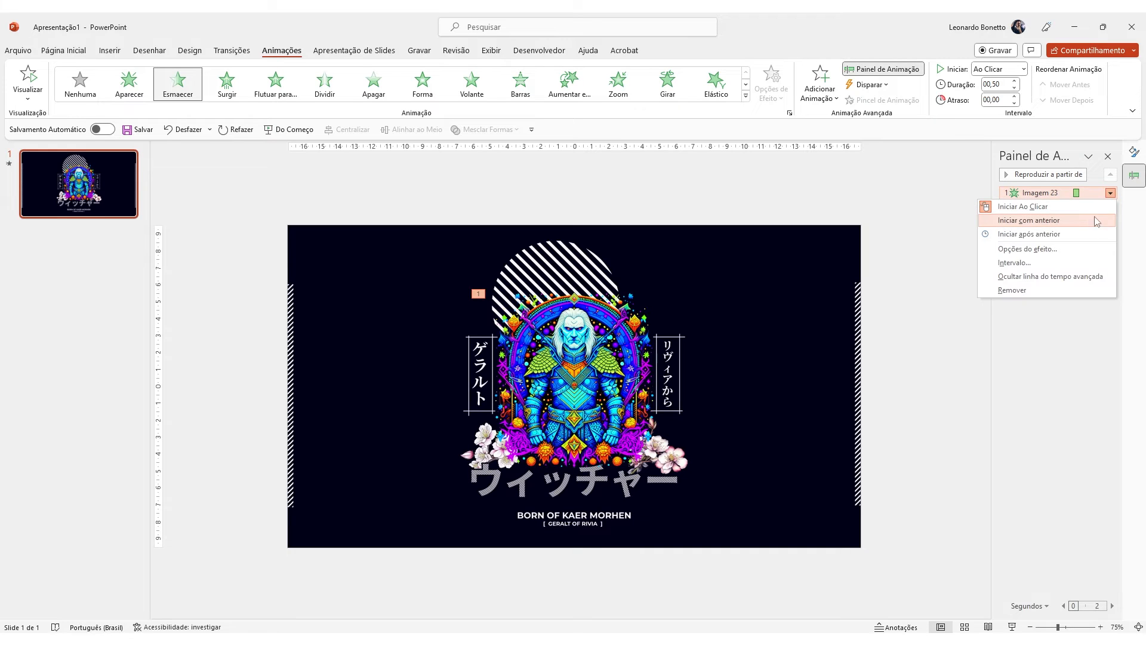
pyautogui.click(1085, 222)
# - Add a Lines (Linhas) motion path to the Geralt figure and set its direction to Up (Para Cima)
pyautogui.click(648, 346)
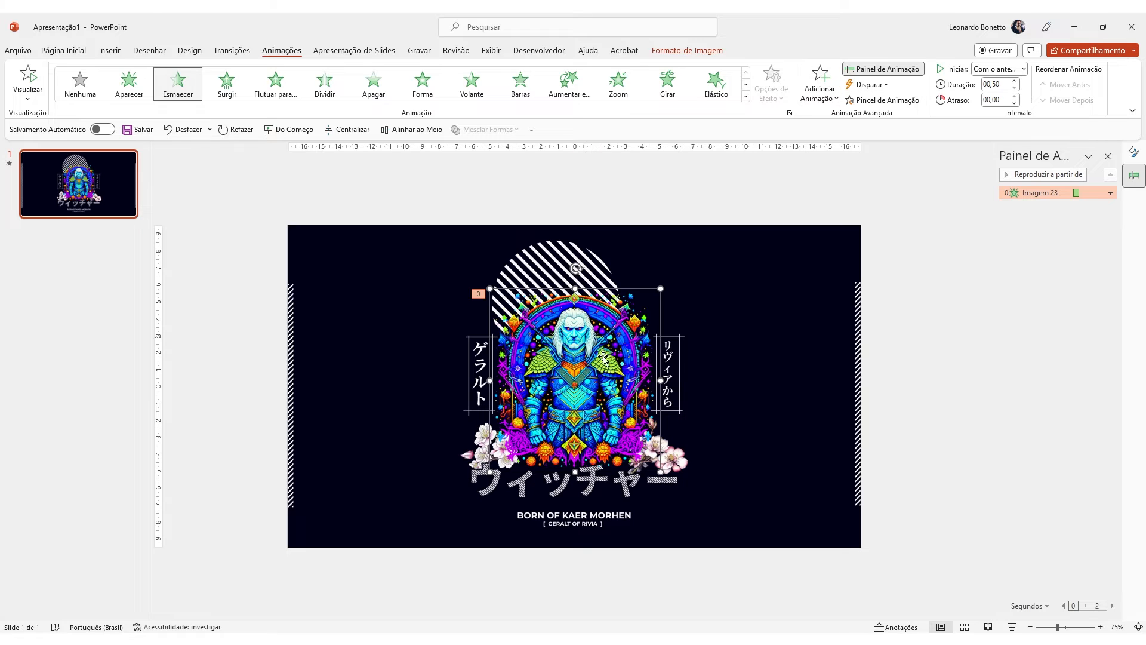
pyautogui.click(838, 98)
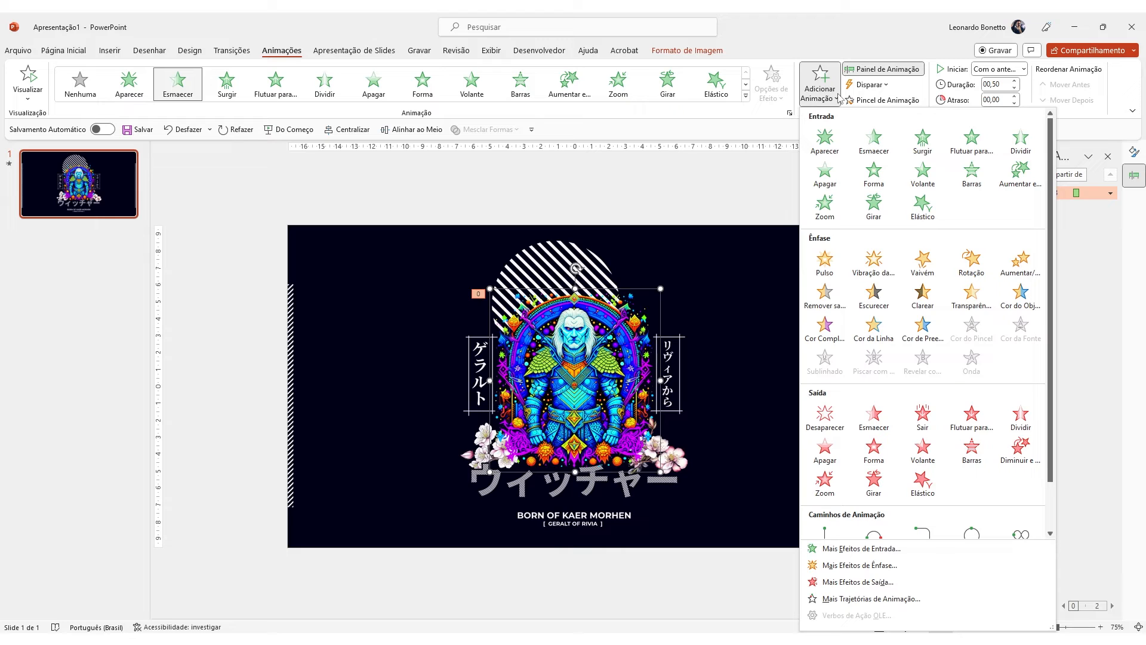
pyautogui.scroll(-2, 878, 329)
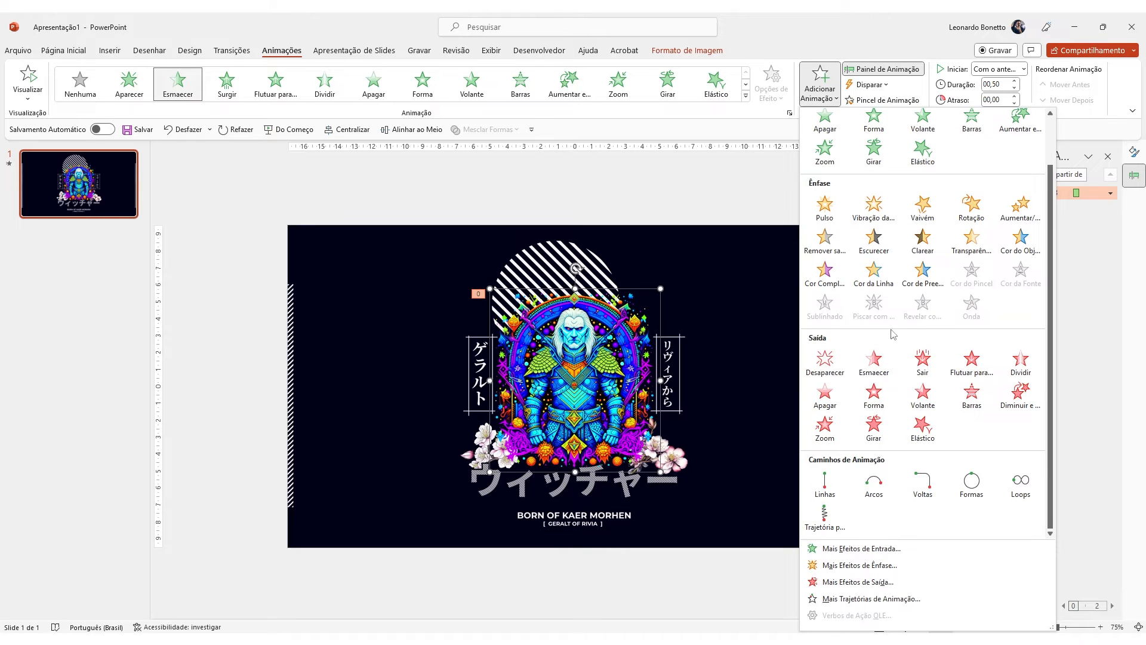
pyautogui.click(830, 494)
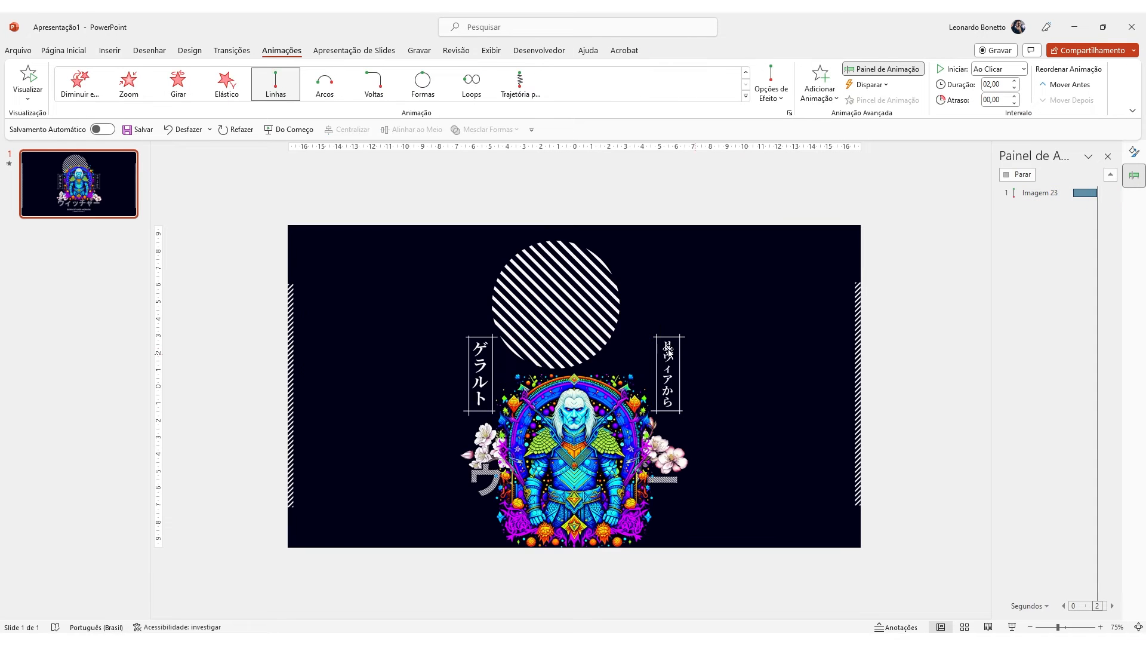
pyautogui.click(771, 86)
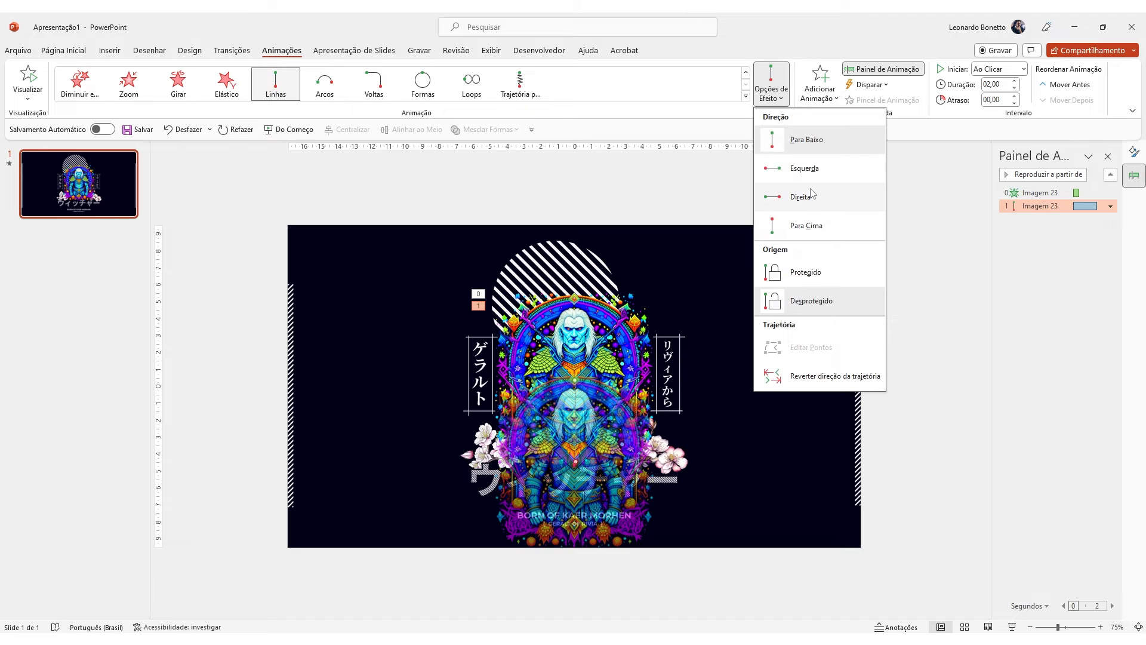
pyautogui.click(815, 225)
# - Shorten the Geralt figure's upward motion path by moving its end point down close to the figure's center
pyautogui.click(610, 370)
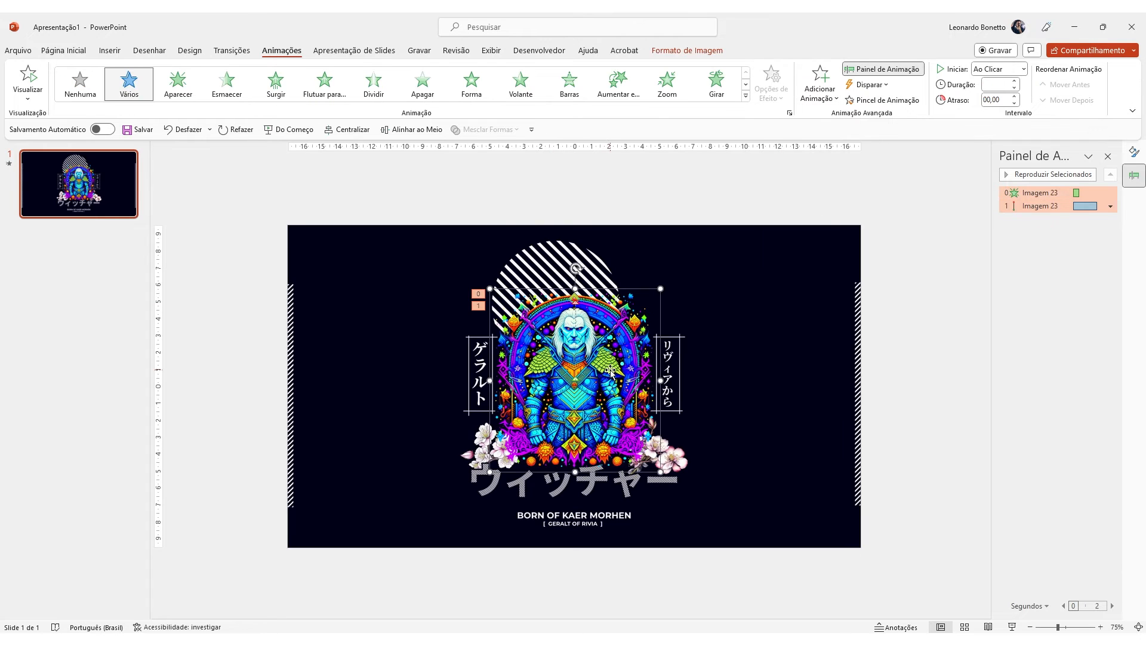
pyautogui.scroll(10, 573, 382)
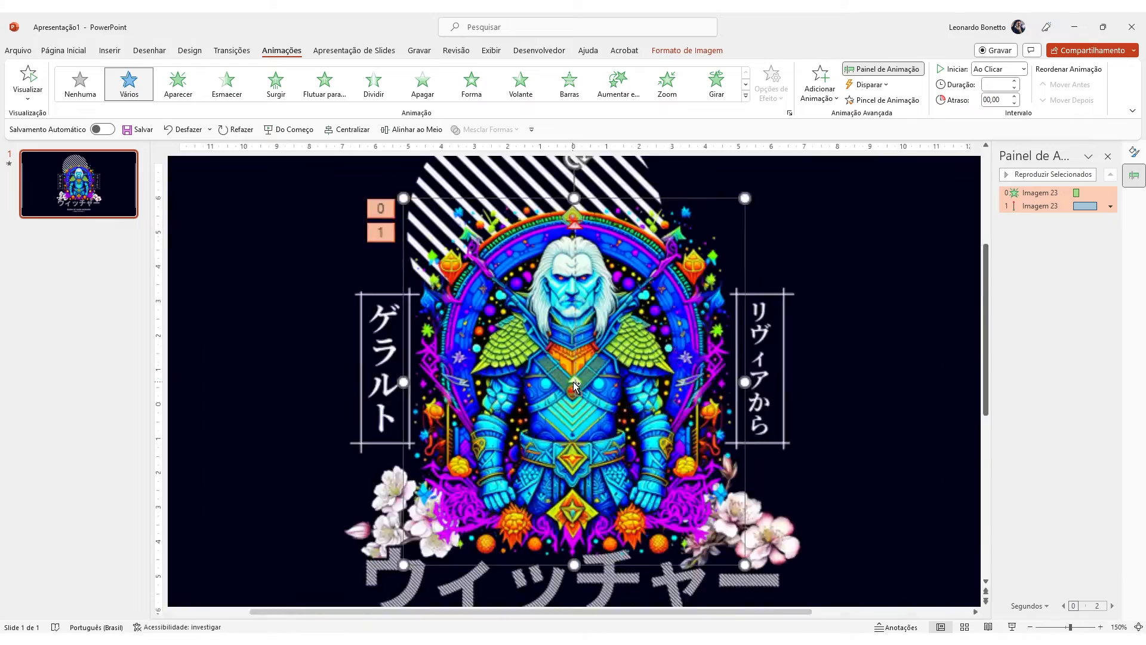
pyautogui.click(575, 380)
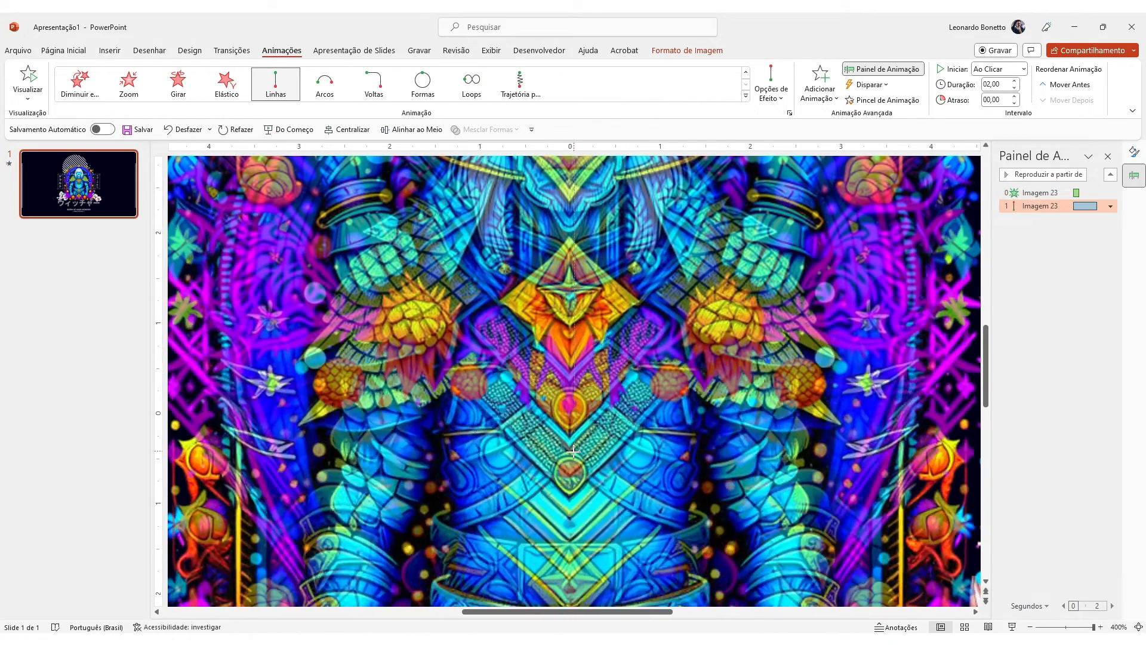
pyautogui.scroll(-2, 598, 311)
pyautogui.scroll(-3, 599, 310)
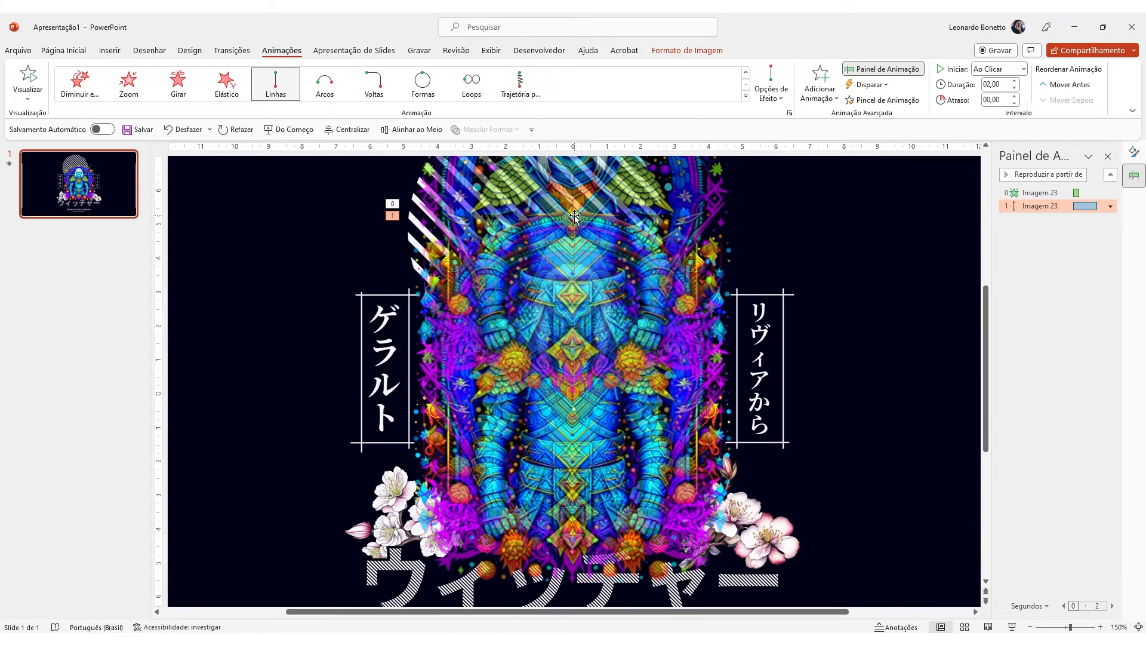
pyautogui.moveTo(574, 216); pyautogui.dragTo(584, 370)
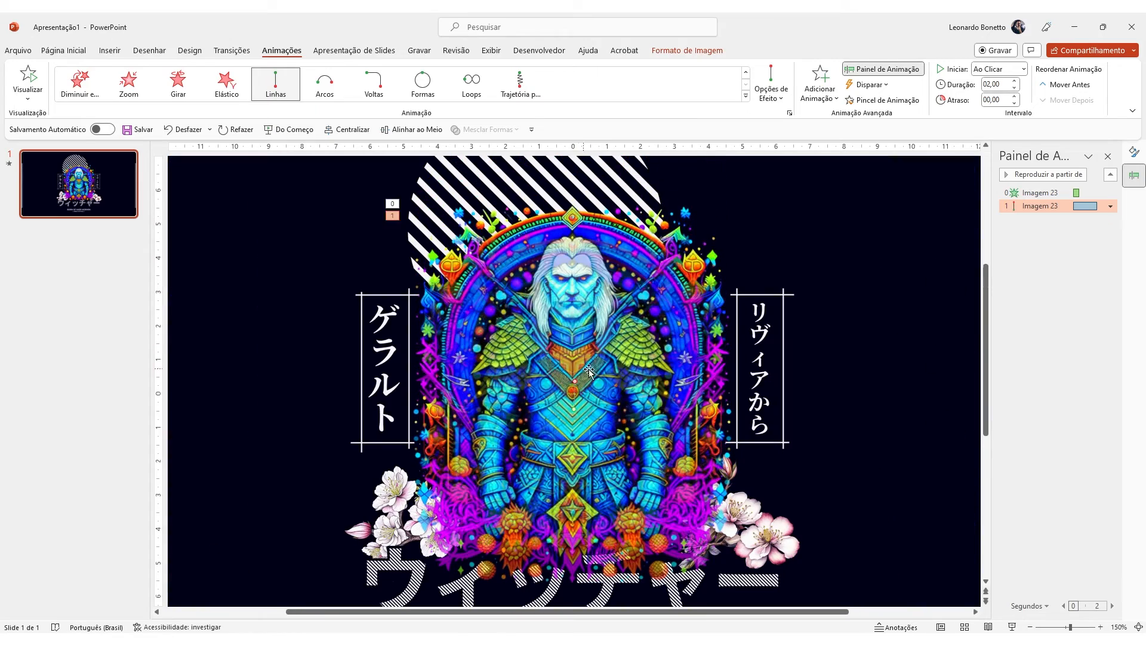
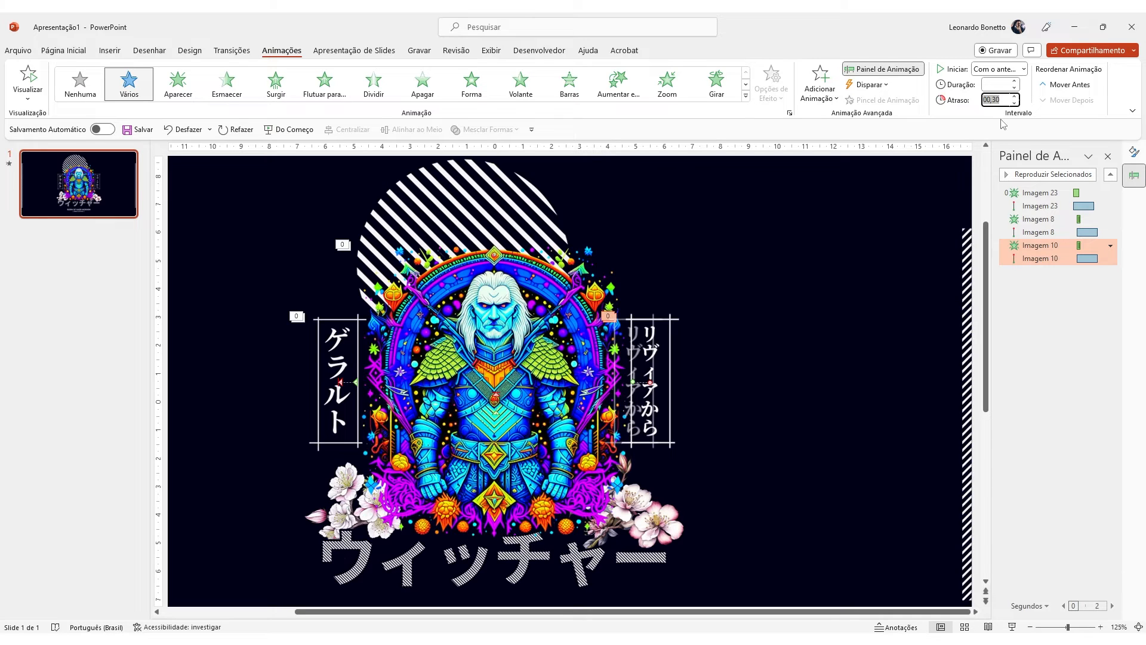
# - Set the delay of both animations on the right-hand vertical Japanese label to 0,5 seconds and preview the slide's animations
pyautogui.write('0,5')
pyautogui.press('Return')
pyautogui.click(878, 277)
pyautogui.click(1018, 173)
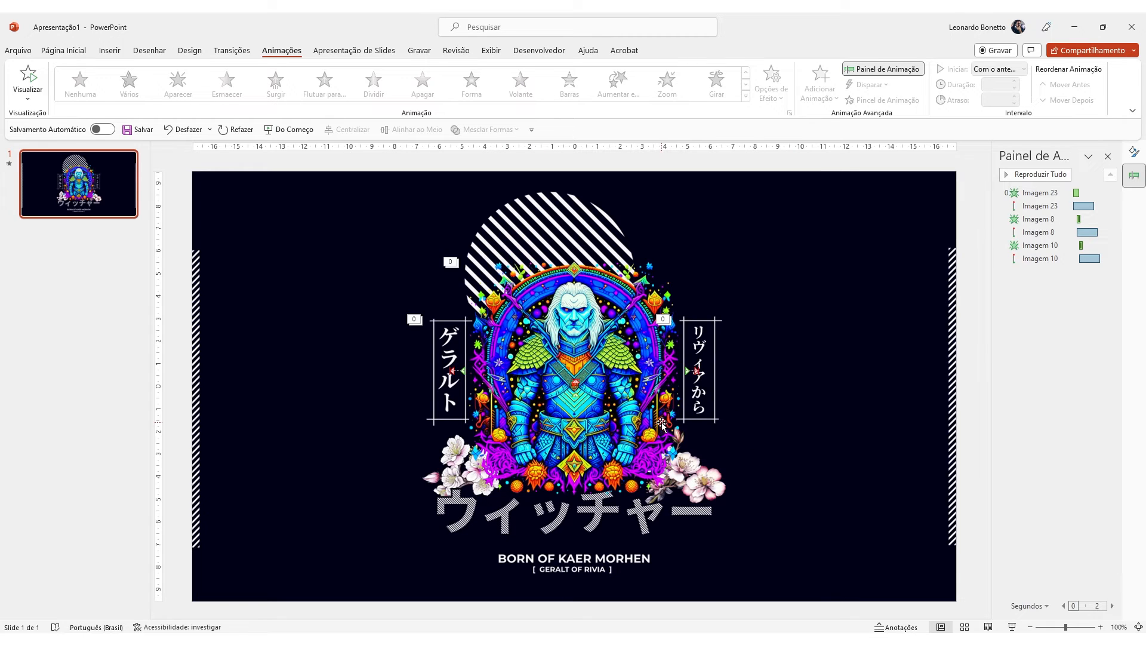
# - Copy the Geralt figure's animations to the large Japanese title with Animation Painter, starting with previous and delayed 0,50 seconds
pyautogui.click(606, 398)
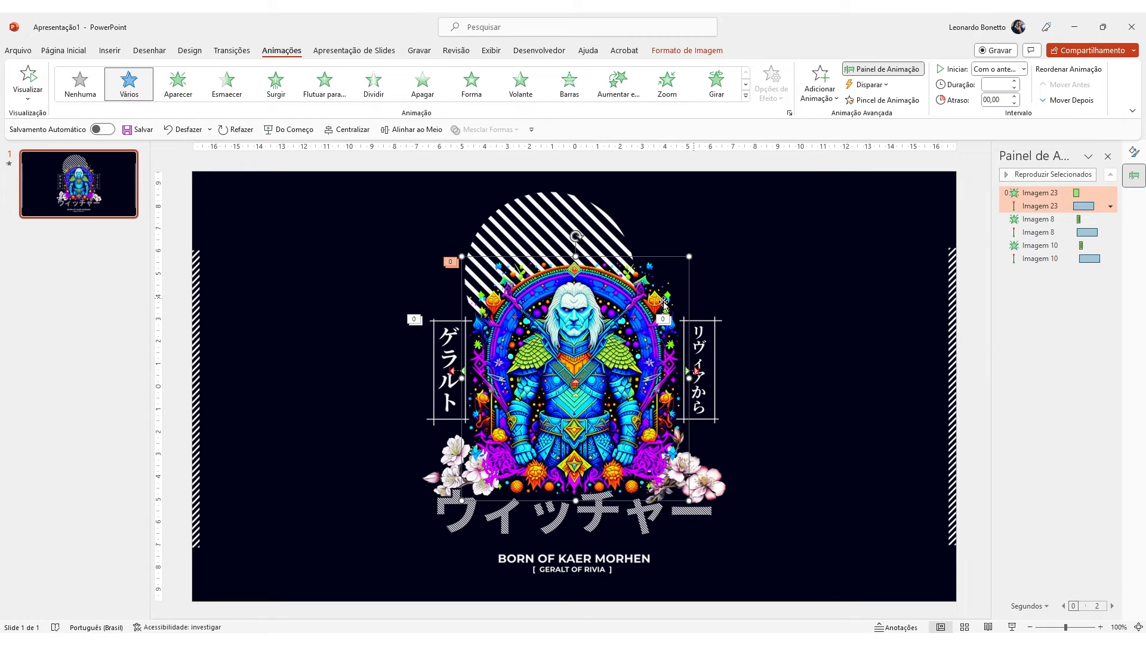
pyautogui.click(888, 100)
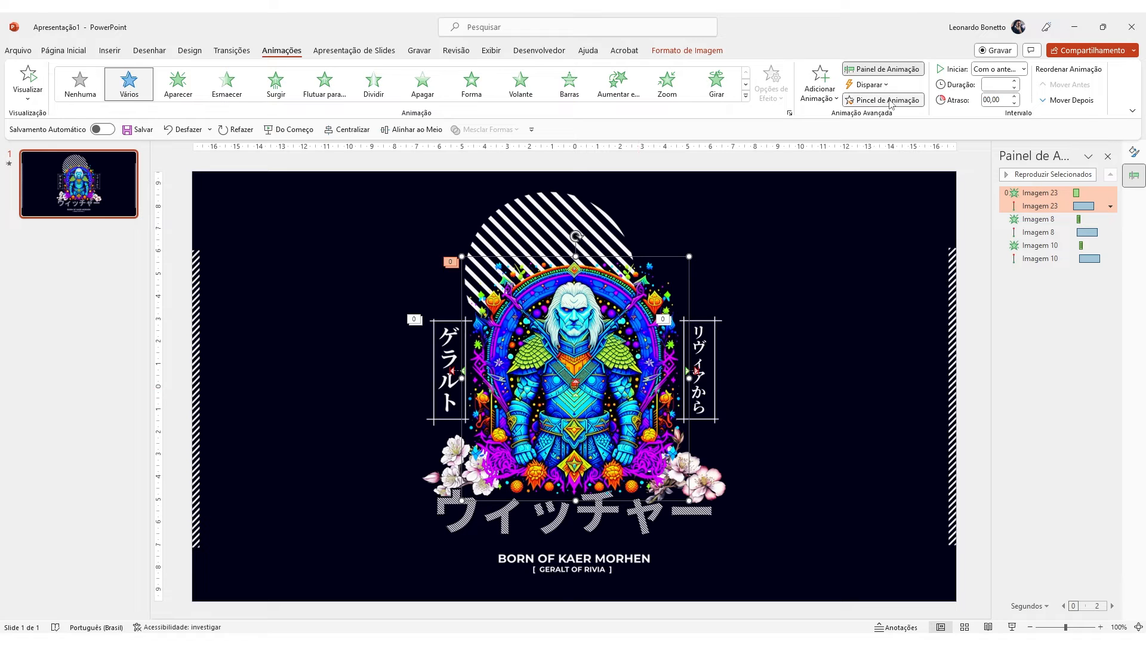
pyautogui.click(641, 520)
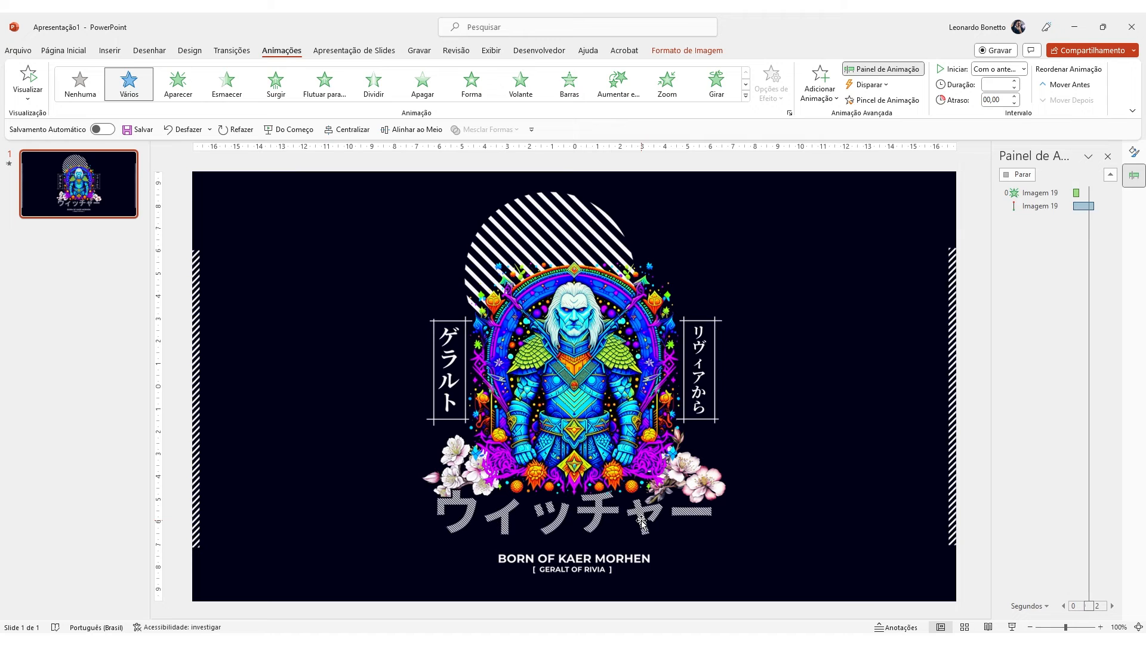
pyautogui.click(1111, 284)
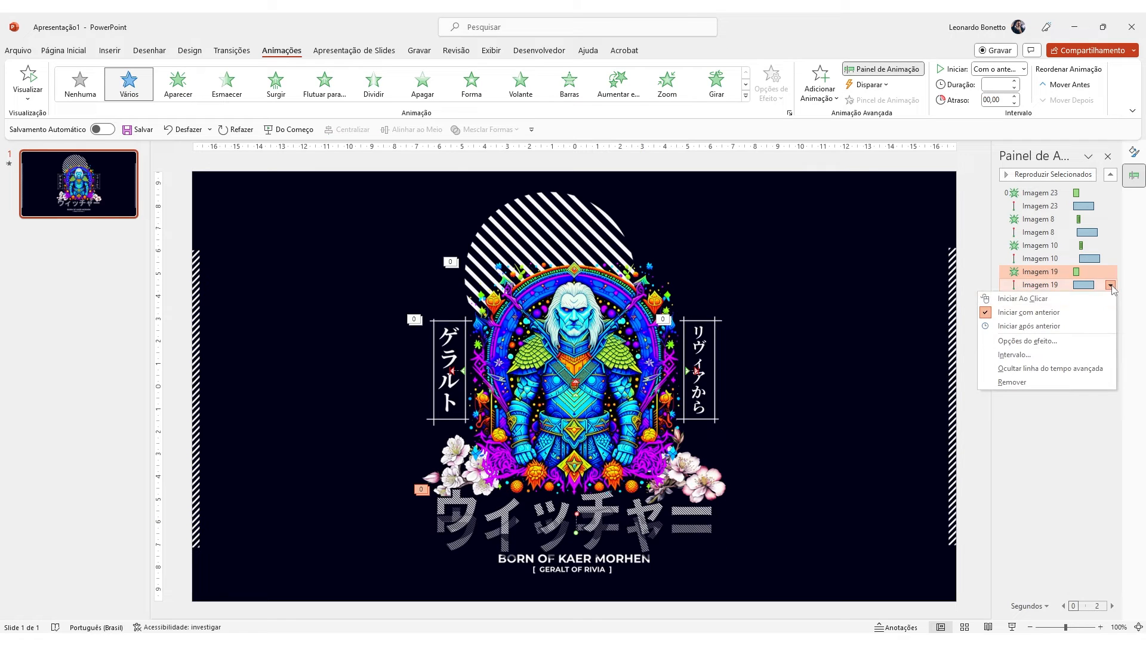
pyautogui.click(1079, 312)
# - Move the start point of the large Japanese title's motion path to just above its end point and preview the animation
pyautogui.keyDown('ctrl'); pyautogui.scroll(10, 568, 558); pyautogui.keyUp('ctrl')
pyautogui.scroll(-2, 567, 557)
pyautogui.keyDown('ctrl'); pyautogui.scroll(5, 574, 490); pyautogui.keyUp('ctrl')
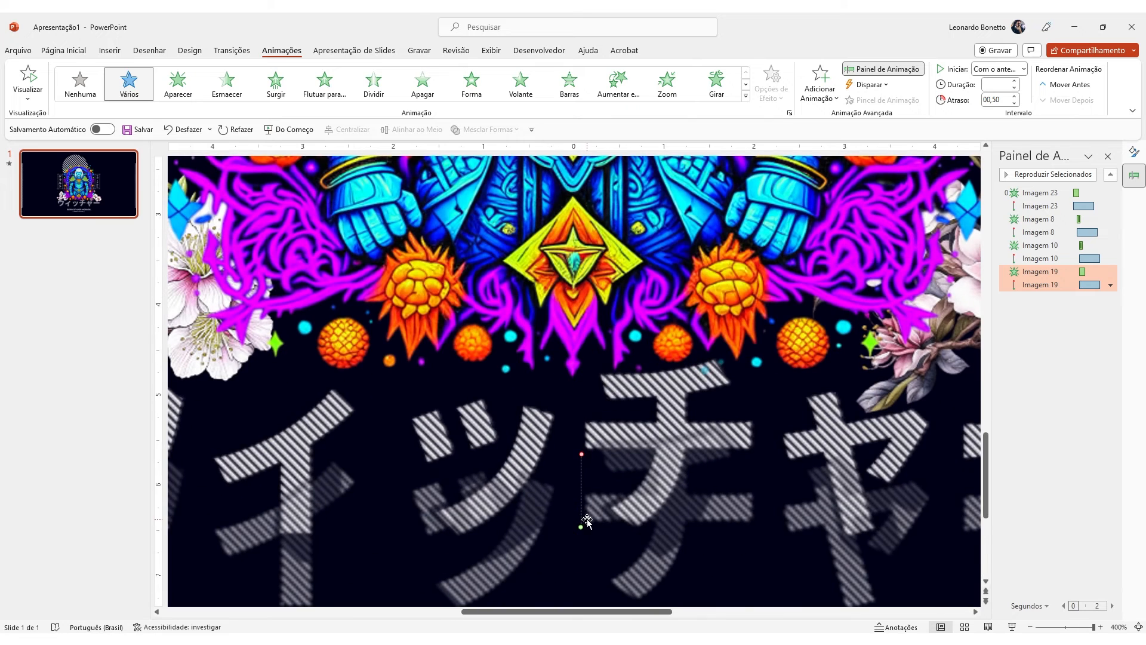
pyautogui.moveTo(581, 528); pyautogui.dragTo(581, 404)
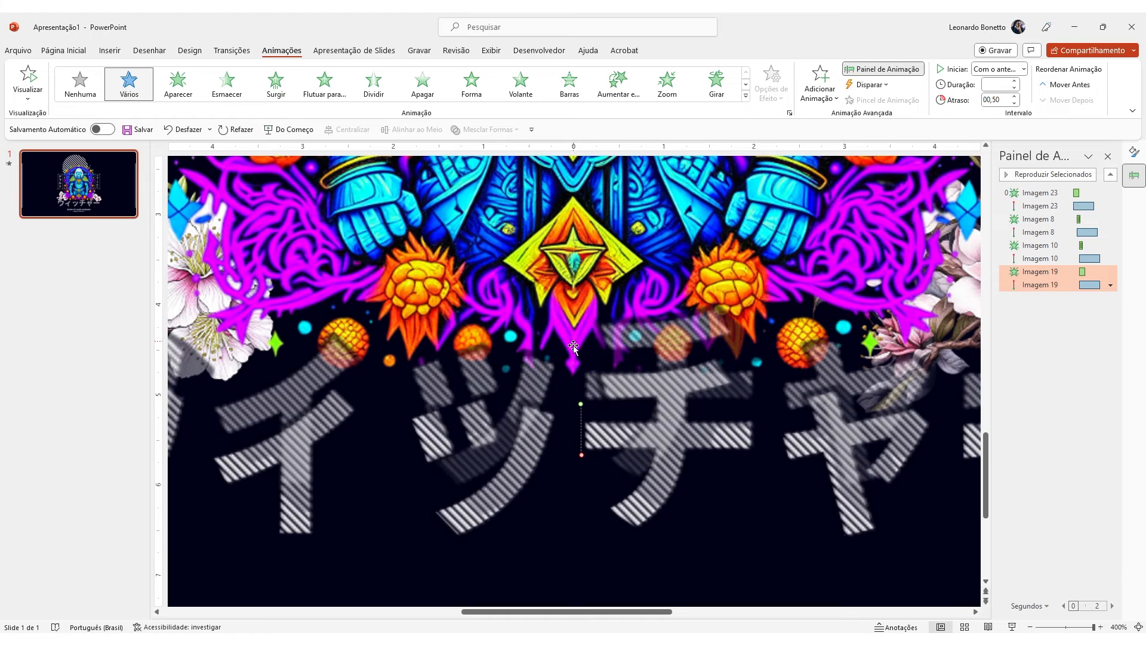
pyautogui.keyDown('ctrl'); pyautogui.scroll(-5, 583, 487); pyautogui.keyUp('ctrl')
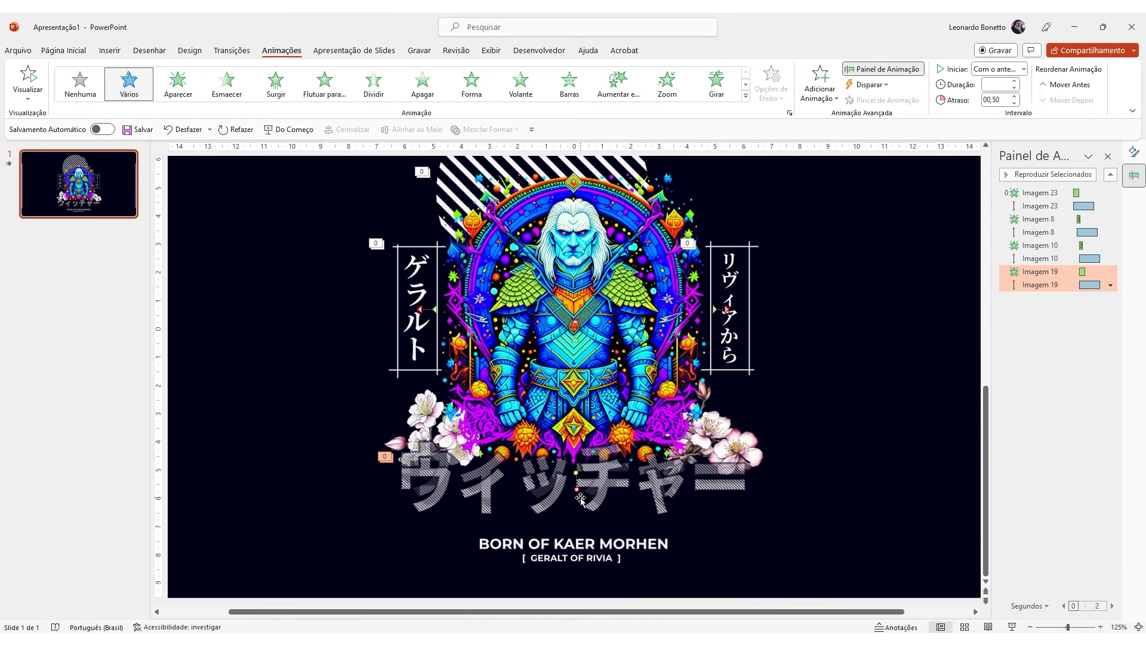
pyautogui.click(1032, 174)
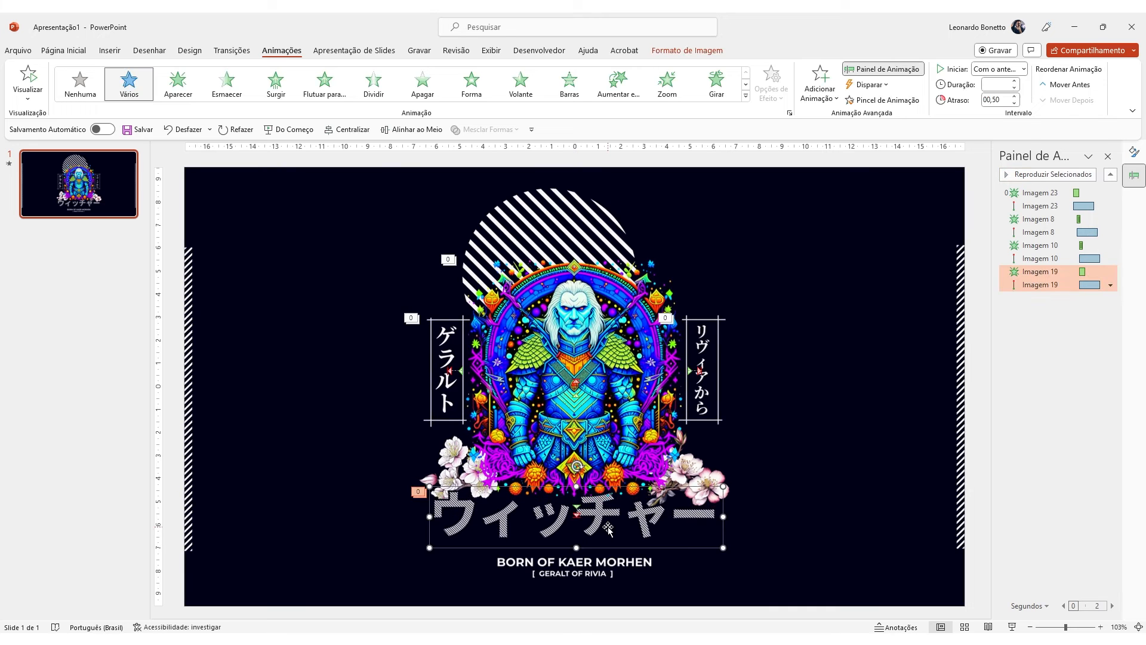
# - Copy the Geralt figure's animations to the cherry blossoms with Animation Painter, starting with previous and delayed 0,70 seconds
pyautogui.keyDown('ctrl'); pyautogui.scroll(2, 574, 537); pyautogui.keyUp('ctrl')
pyautogui.click(674, 493)
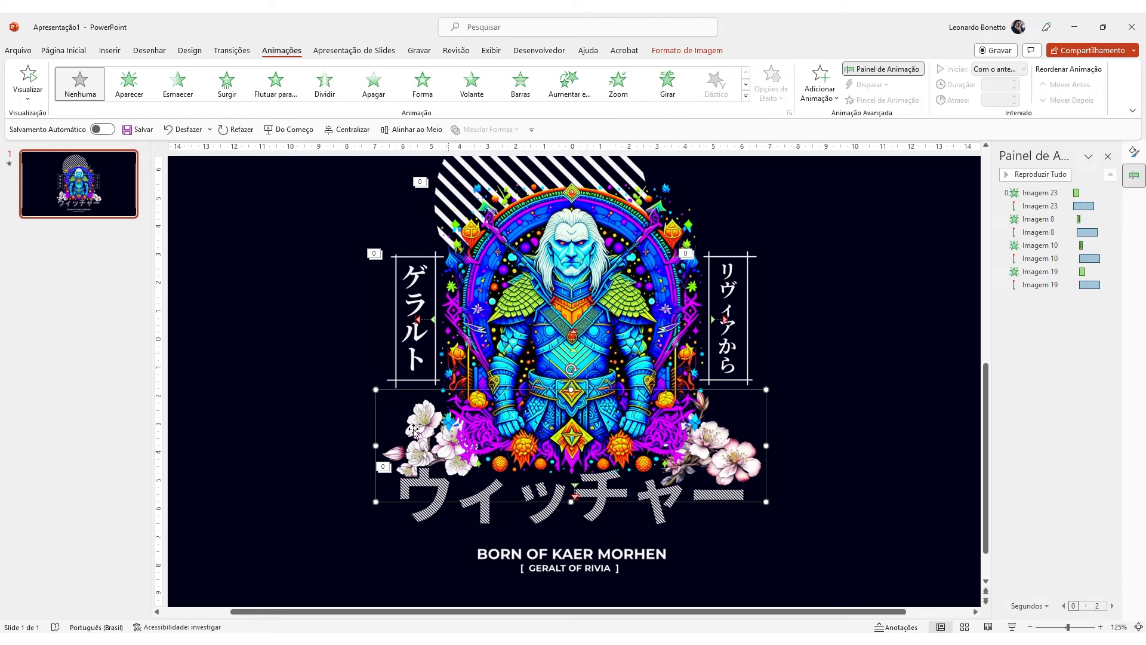
pyautogui.click(657, 525)
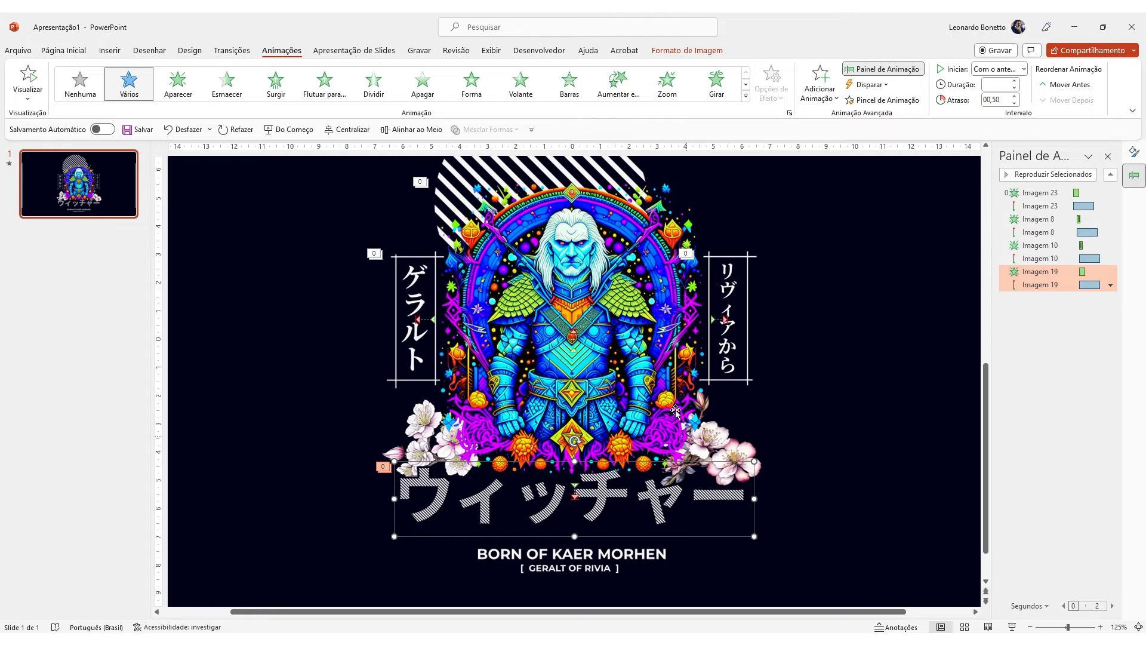
pyautogui.click(652, 378)
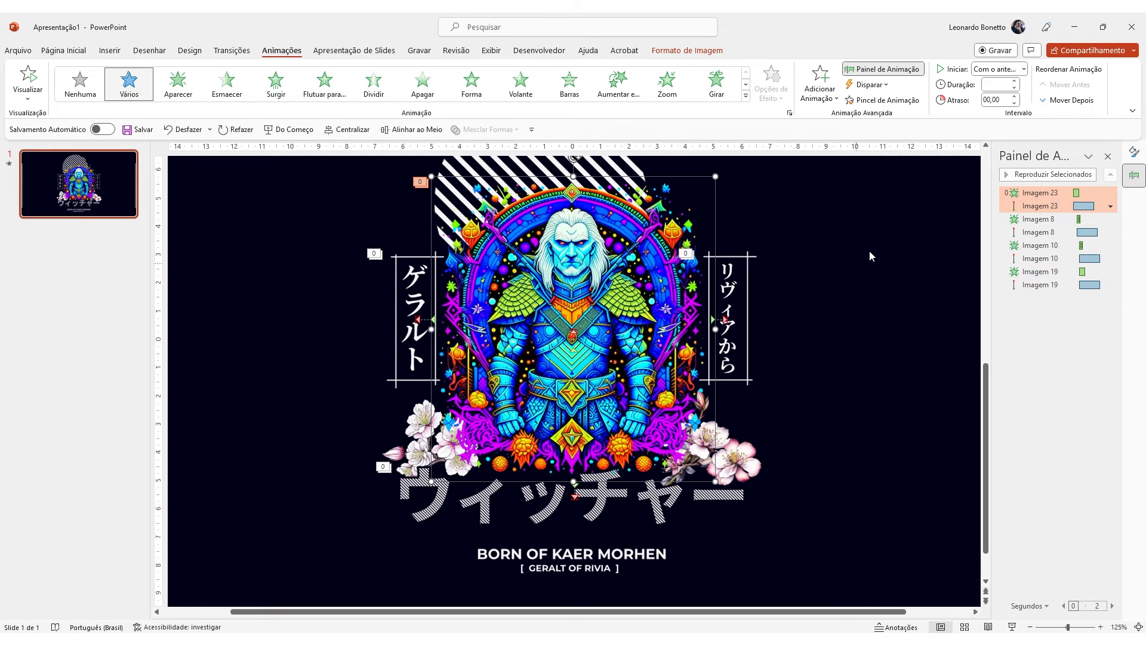
pyautogui.click(896, 104)
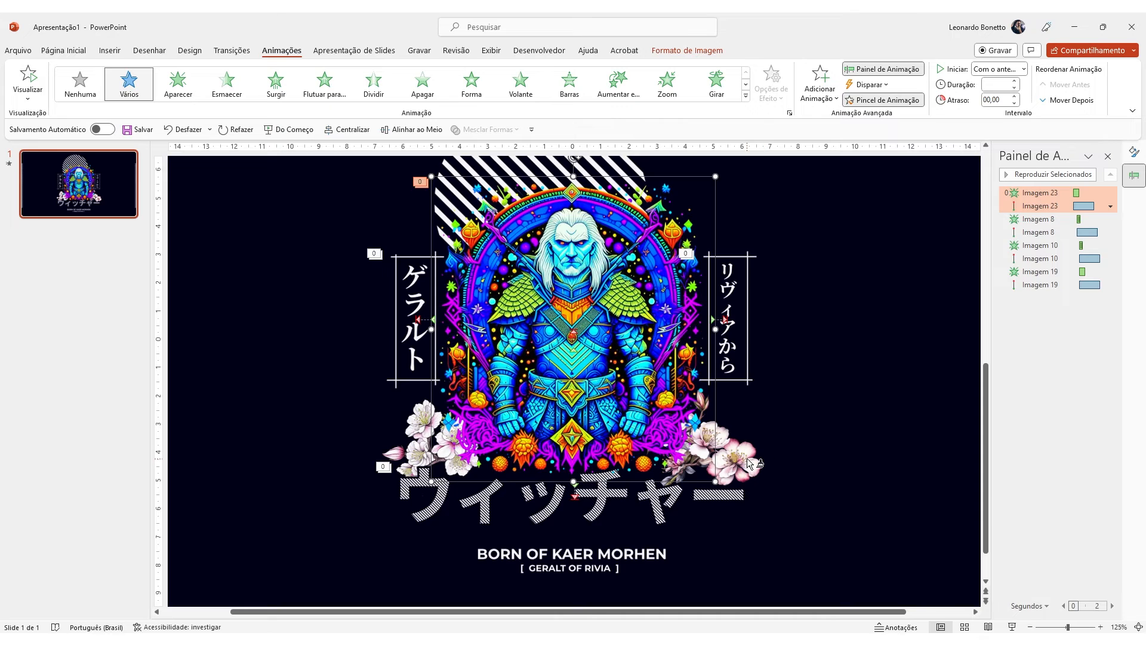
pyautogui.click(747, 457)
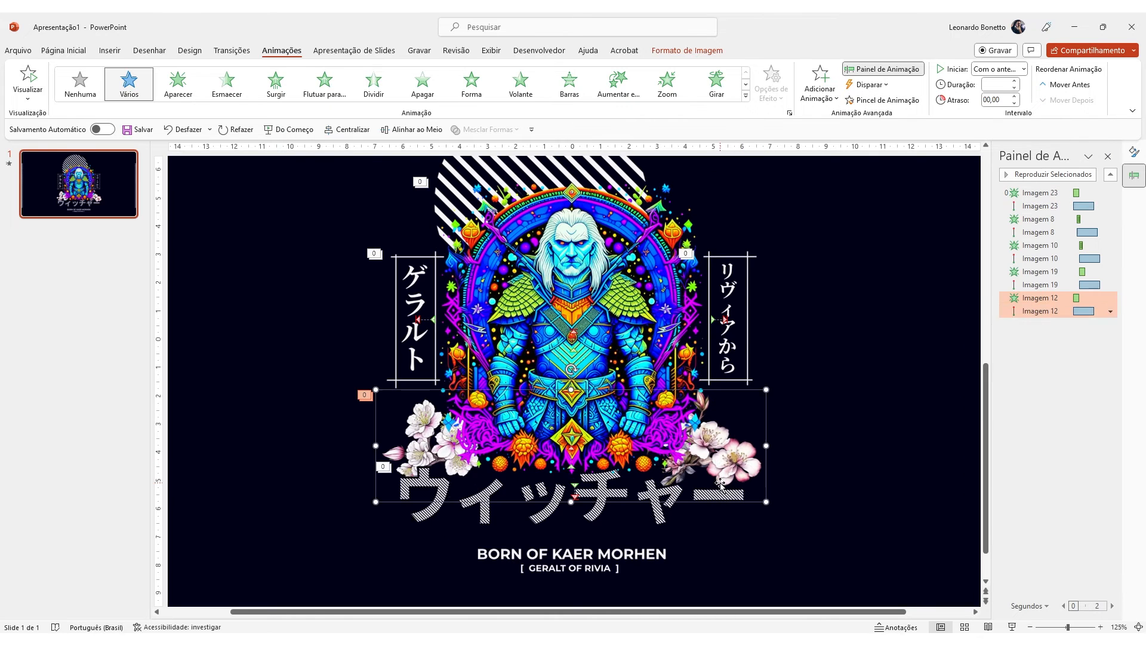
pyautogui.click(1110, 311)
pyautogui.click(1085, 340)
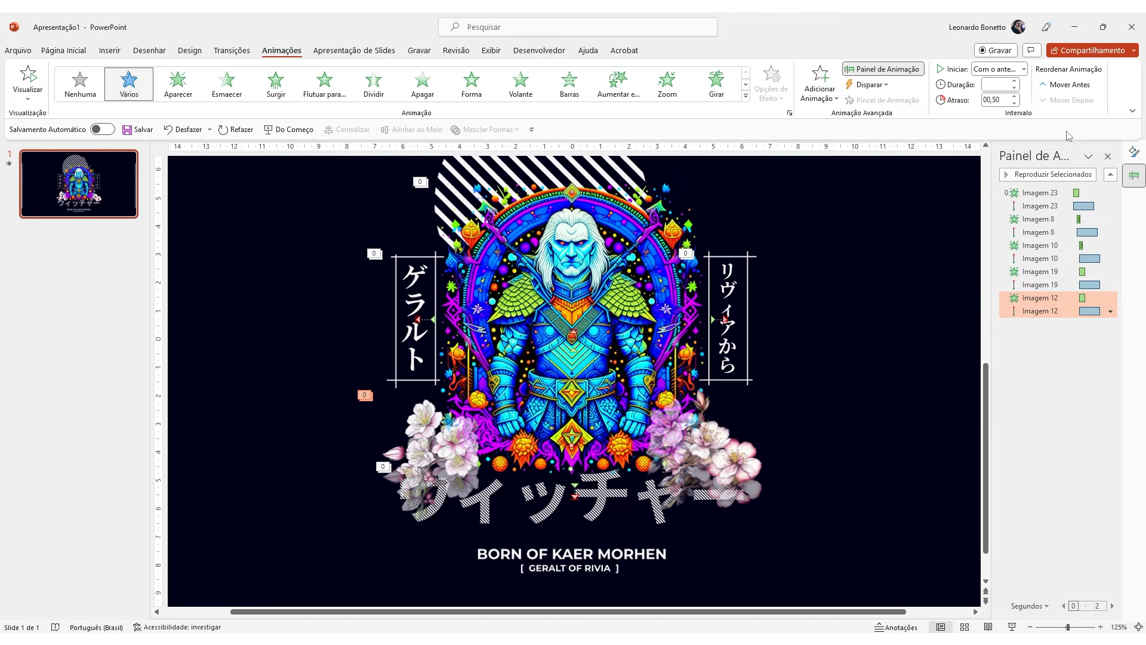
pyautogui.click(1004, 100)
pyautogui.press('Return')
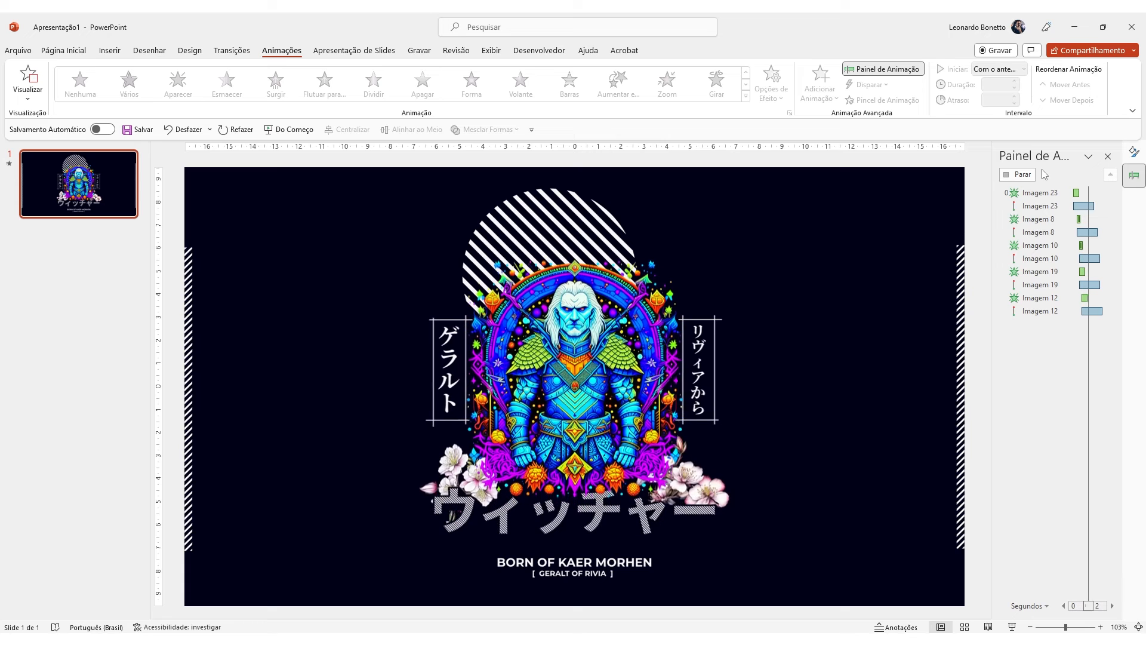
# - Copy the Geralt figure's animations to the striped circle with Animation Painter, starting with previous and delayed 0,70 seconds
pyautogui.click(575, 210)
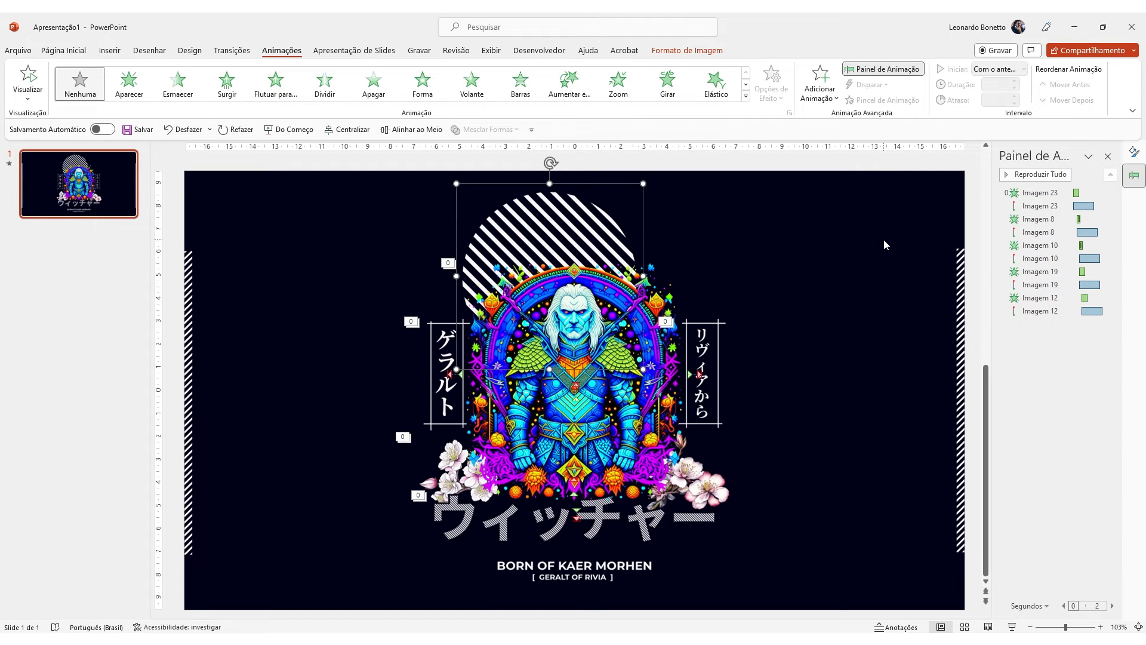
pyautogui.click(638, 336)
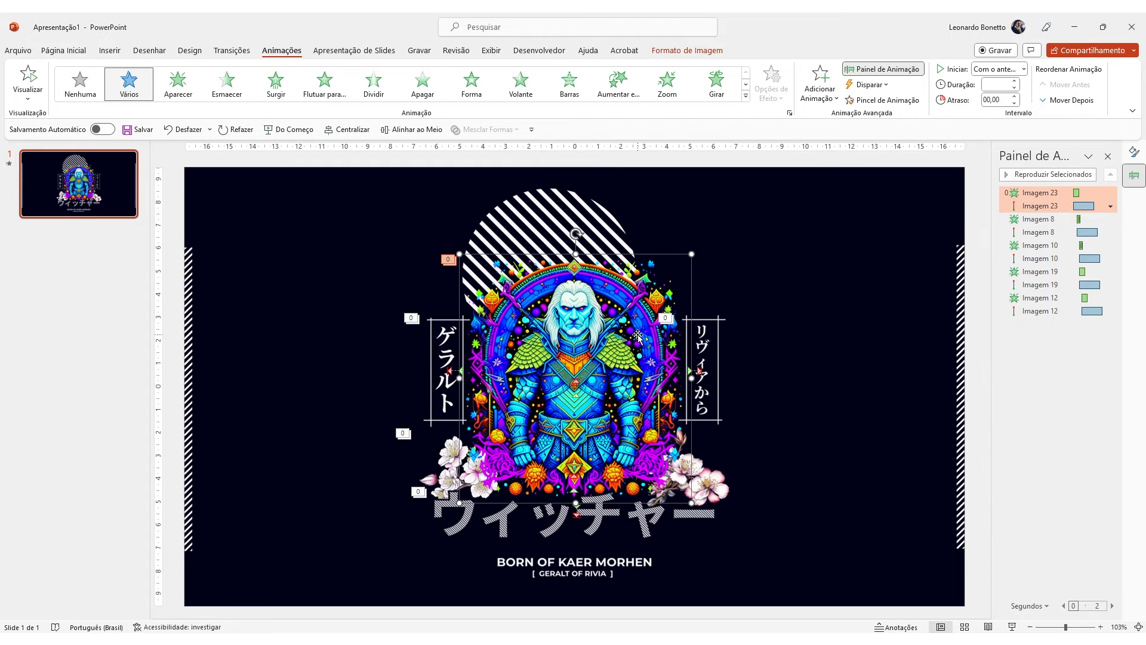
pyautogui.click(887, 102)
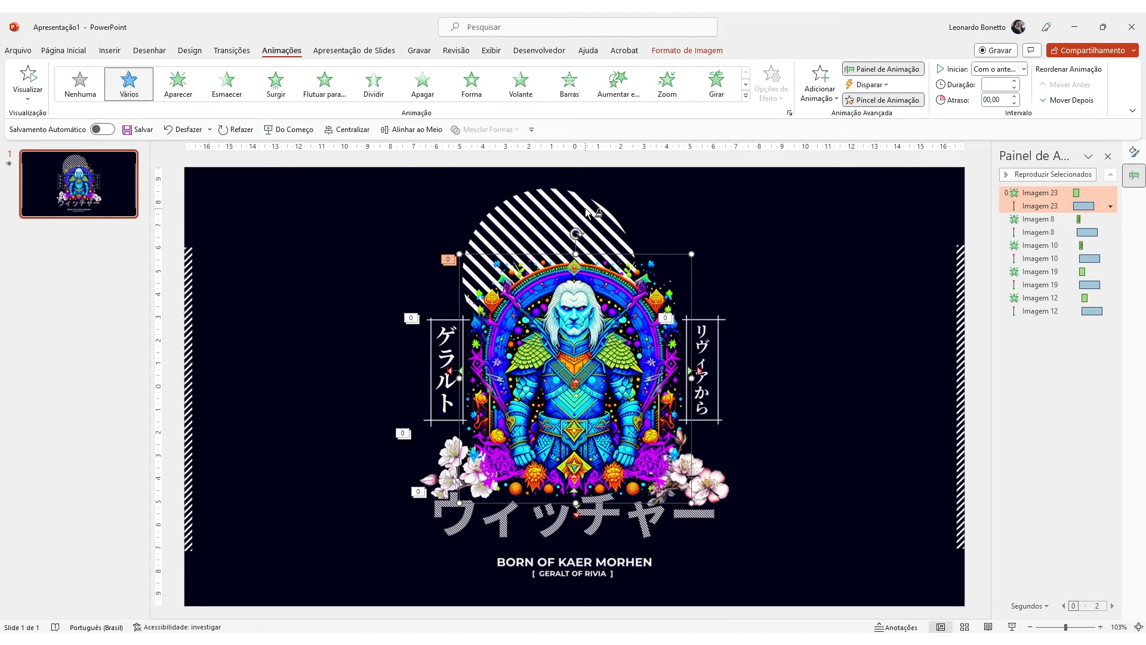
pyautogui.click(585, 208)
pyautogui.scroll(-2, 585, 209)
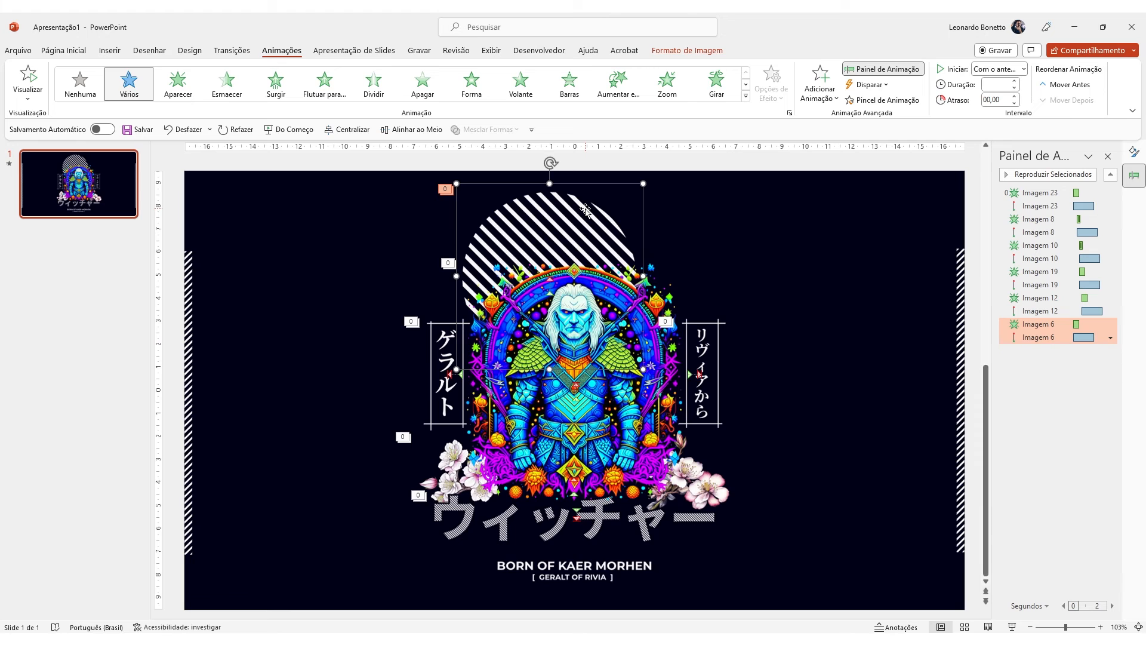
pyautogui.click(1110, 338)
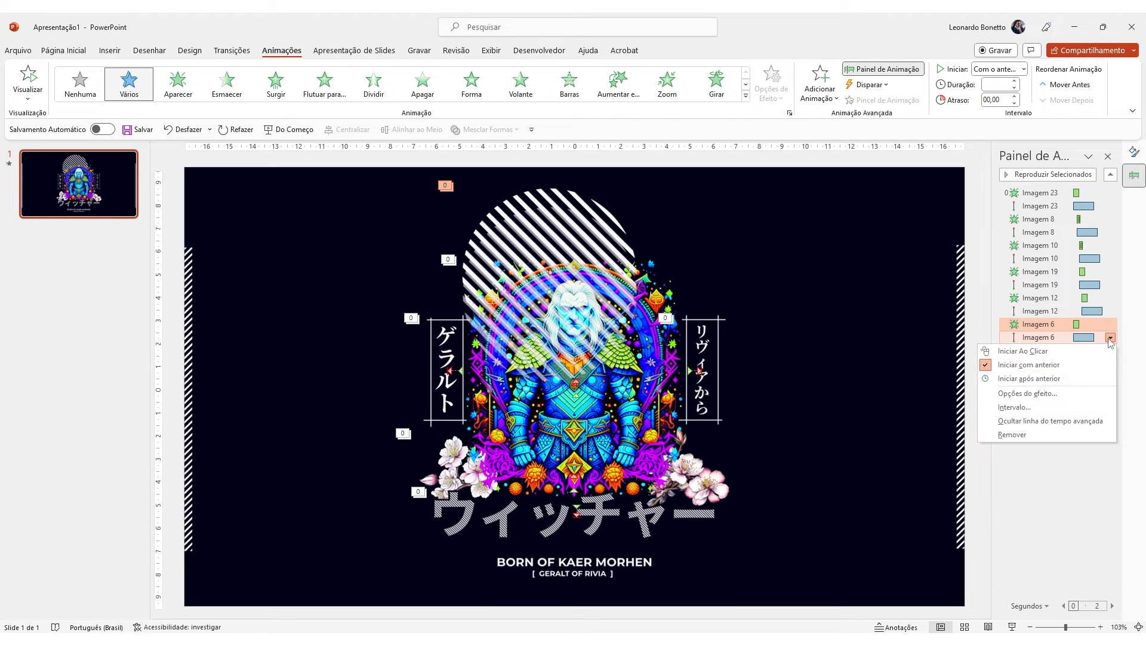
pyautogui.click(1066, 376)
# - Change the striped circle's entrance animation to Aparecer and preview all of the slide's animations
pyautogui.click(1042, 324)
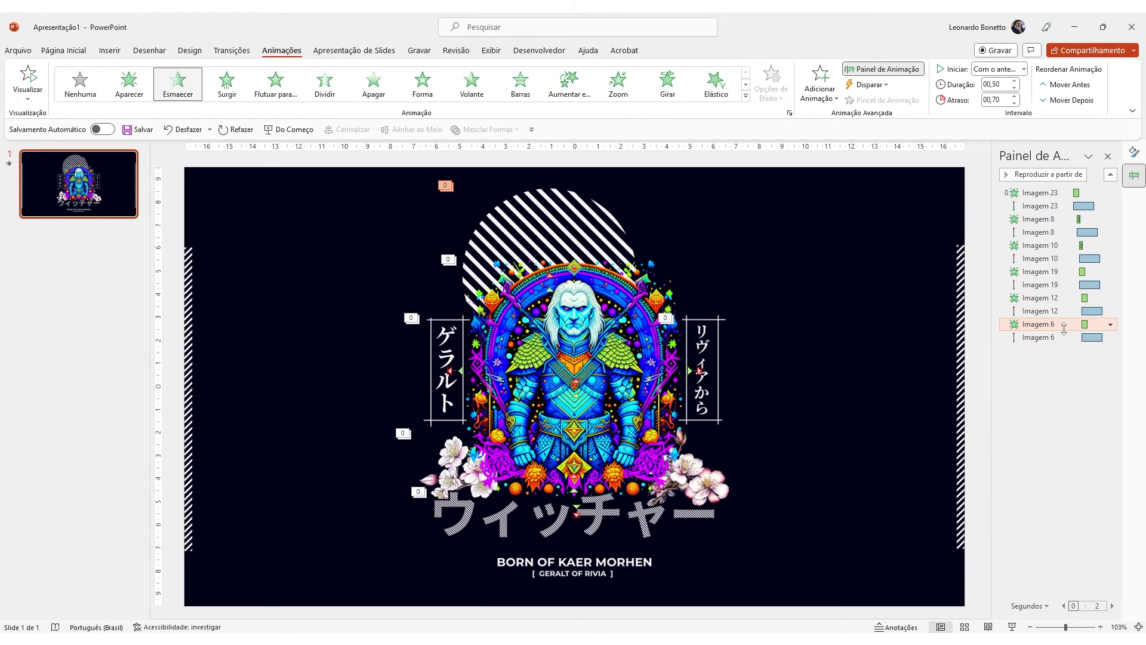
pyautogui.click(129, 84)
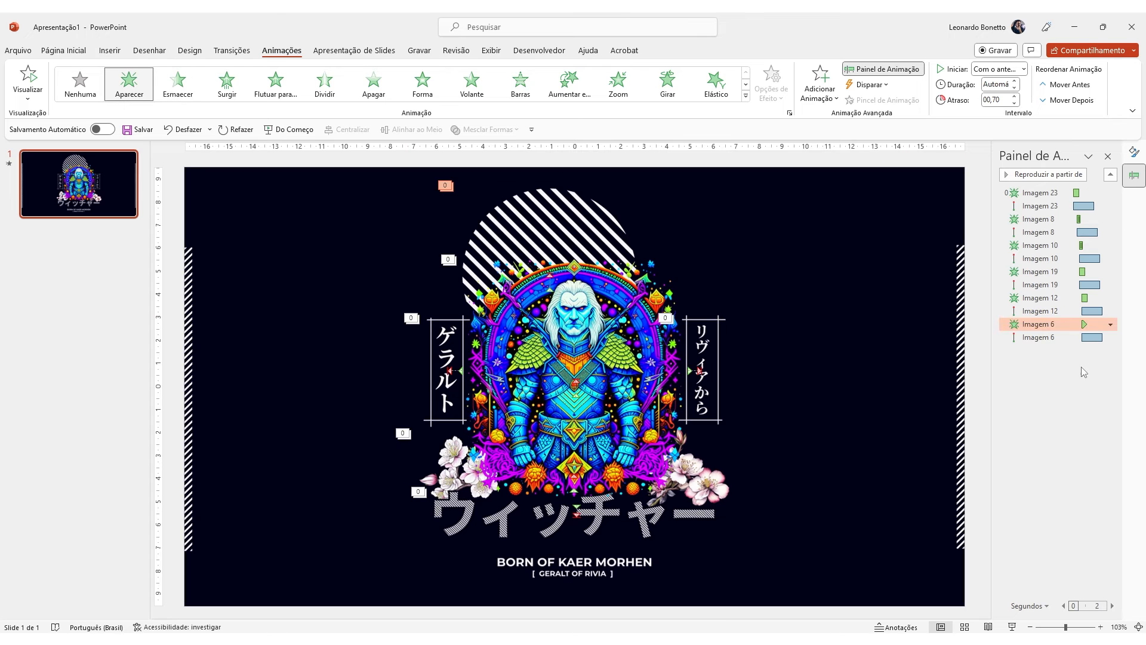
pyautogui.click(1078, 370)
pyautogui.click(1052, 176)
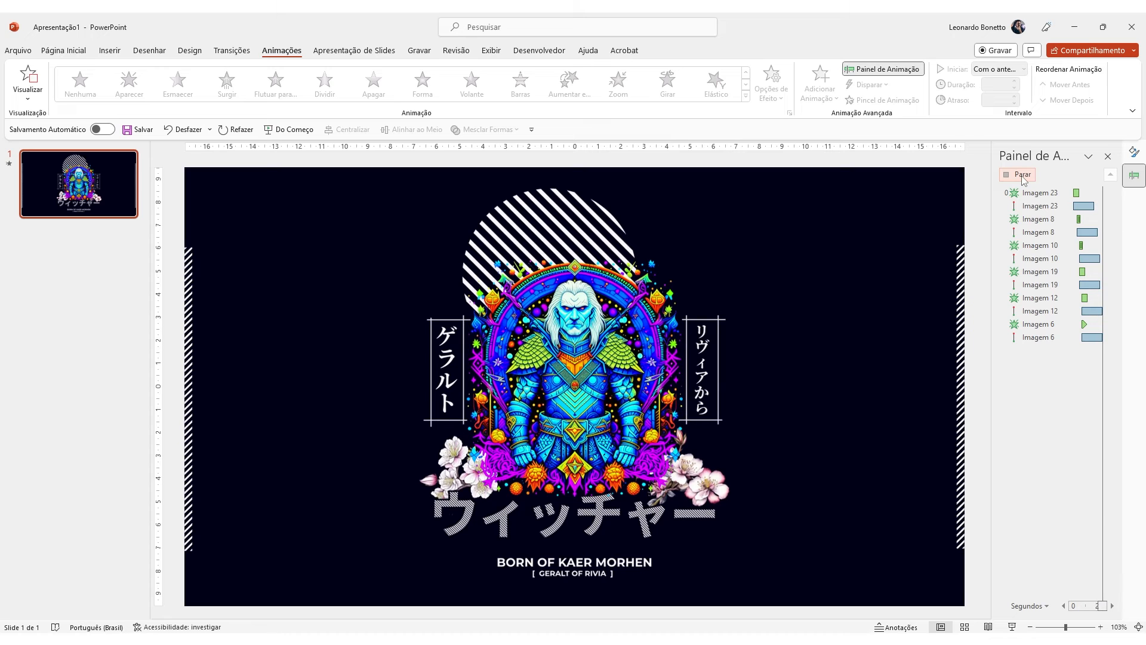
pyautogui.click(1024, 177)
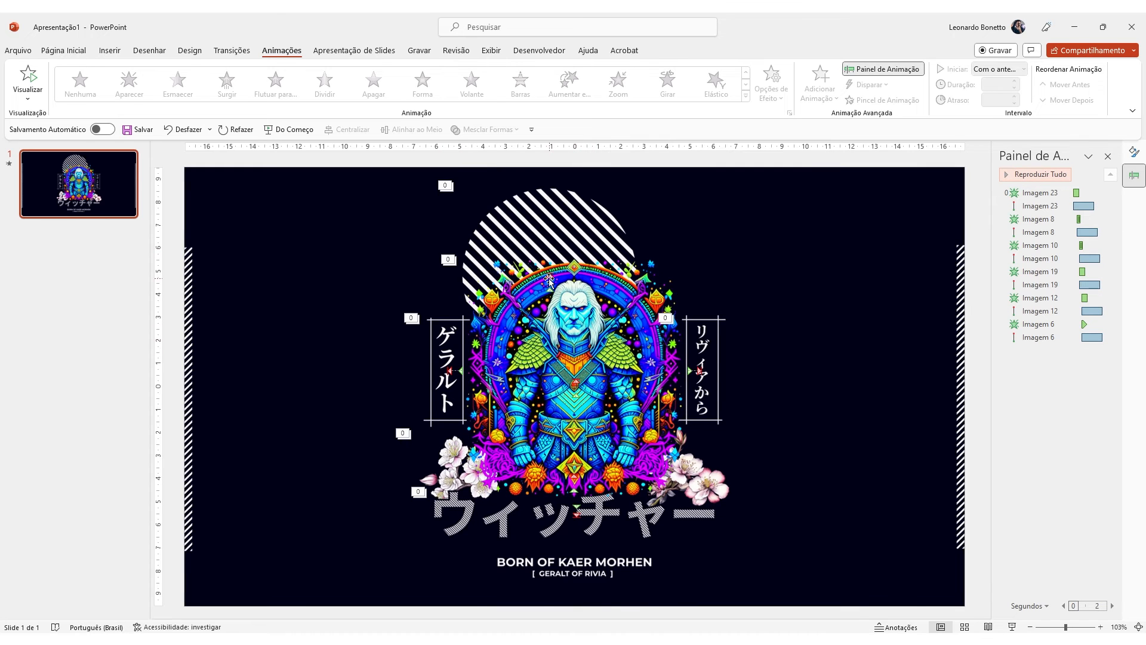
# - Shorten the striped circle's motion path by moving its start point diagonally close to the end point, and preview the animation
pyautogui.scroll(10, 549, 281)
pyautogui.scroll(1, 526, 260)
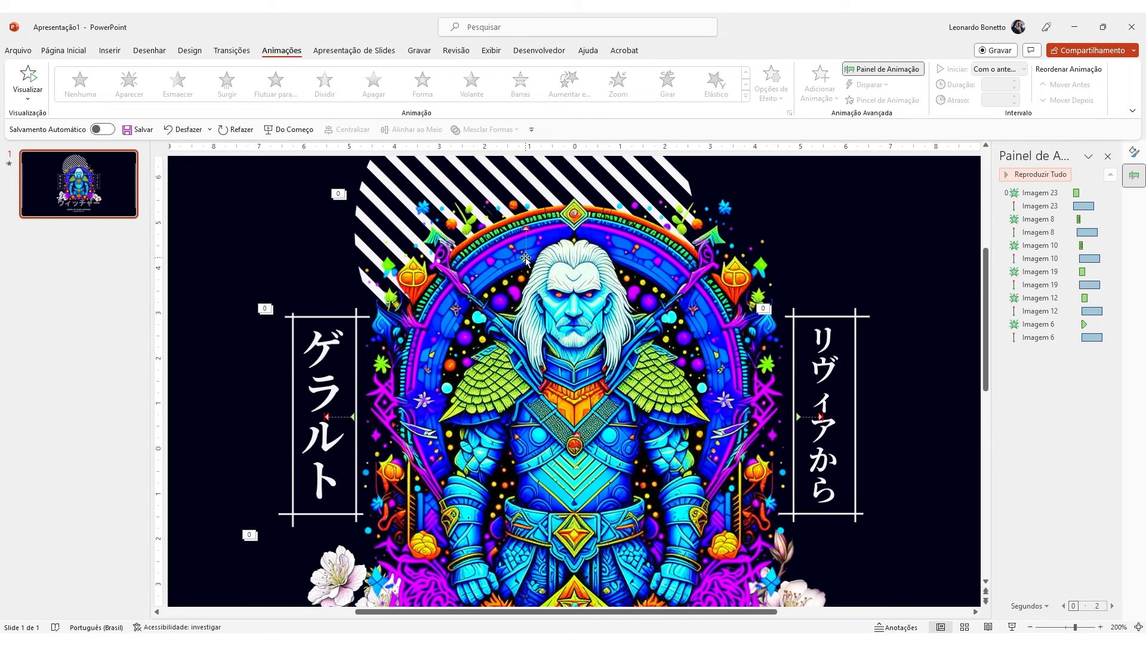
pyautogui.click(527, 260)
pyautogui.scroll(10, 522, 294)
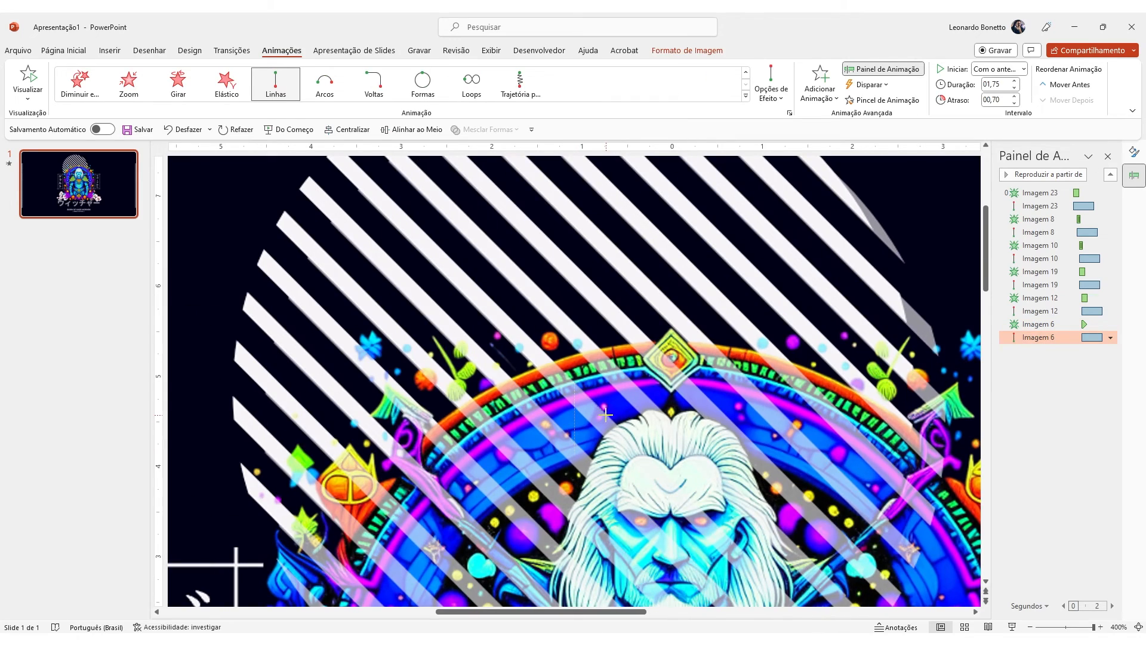
pyautogui.click(1028, 175)
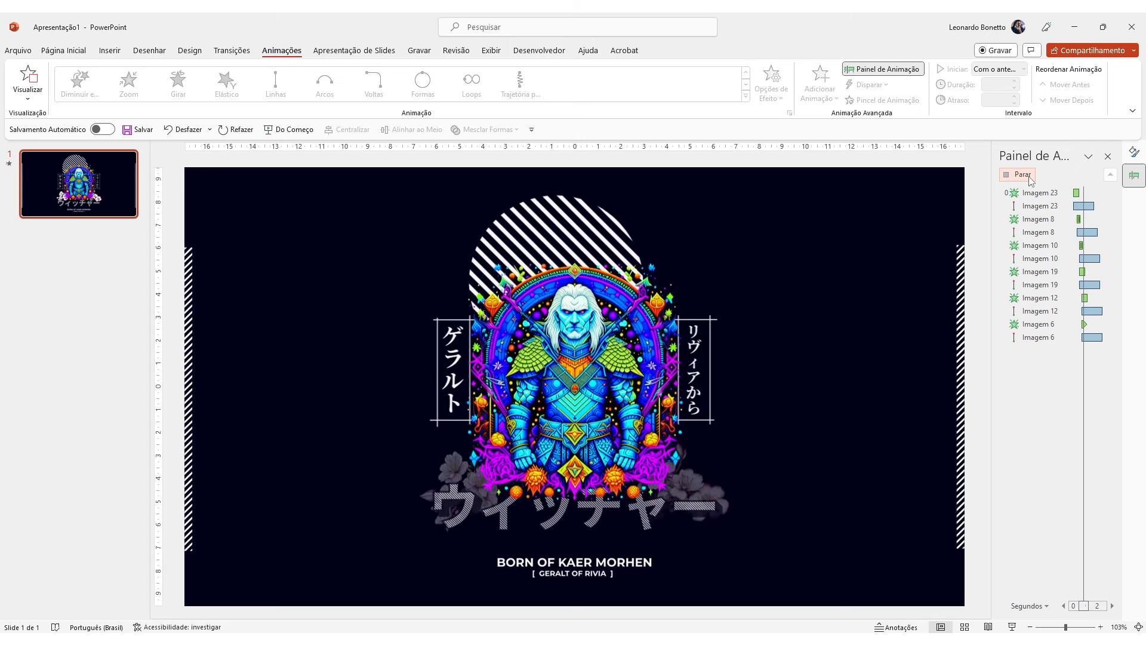
# - Copy the striped circle's animations to the BORN OF KAER MORHEN text and move its motion path's start point just below the end point
pyautogui.click(604, 236)
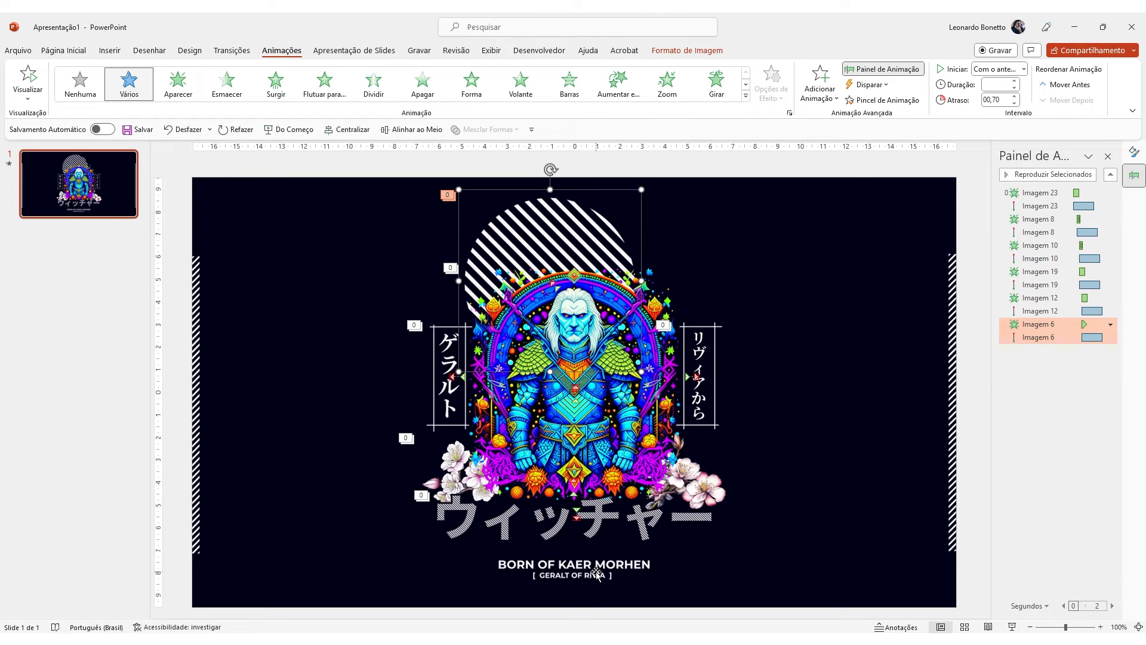
pyautogui.click(873, 102)
pyautogui.click(642, 565)
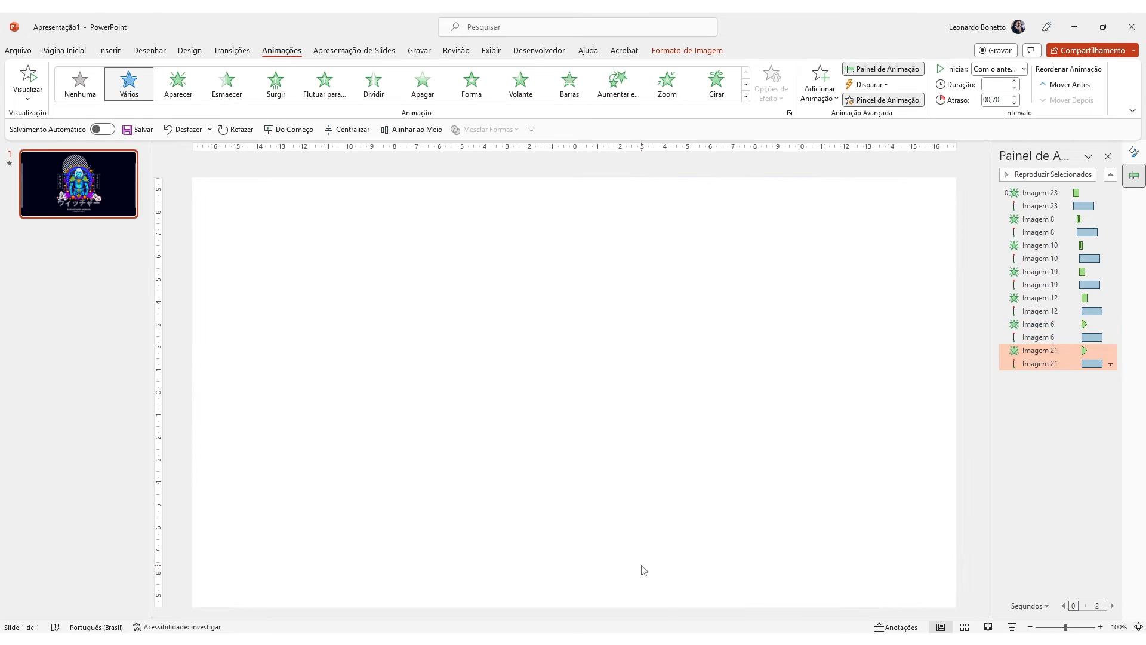
pyautogui.scroll(10, 639, 568)
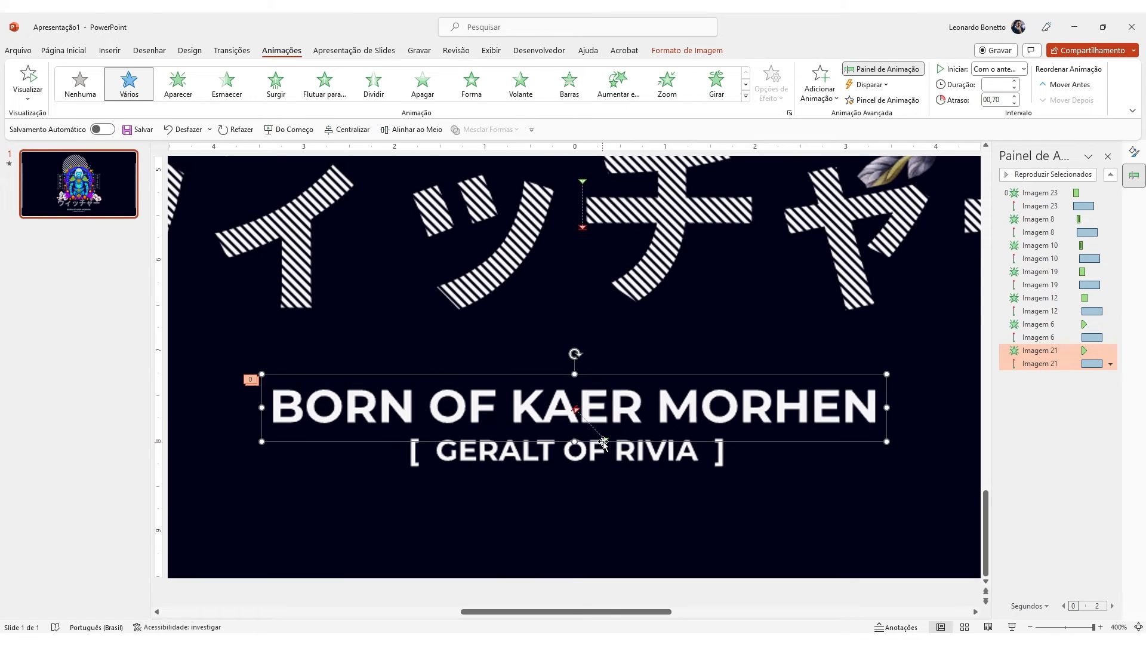
pyautogui.moveTo(603, 442); pyautogui.dragTo(575, 430)
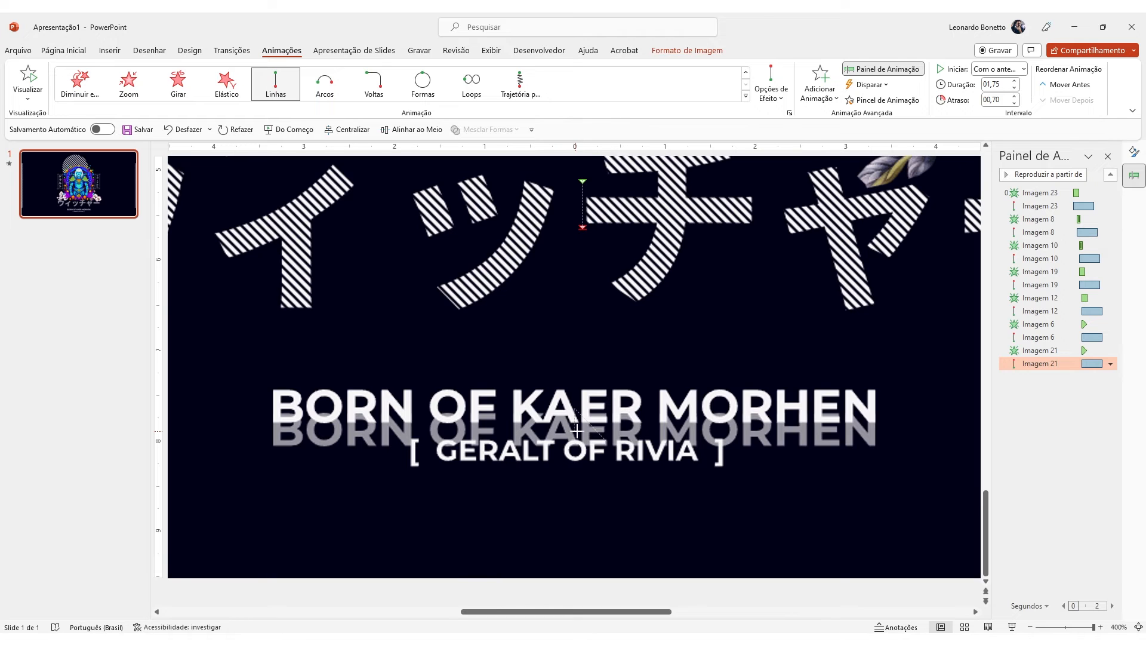
# - Copy the animations to the GERALT OF RIVIA text, move its path's start point just above the end point, and preview the slide
pyautogui.click(727, 419)
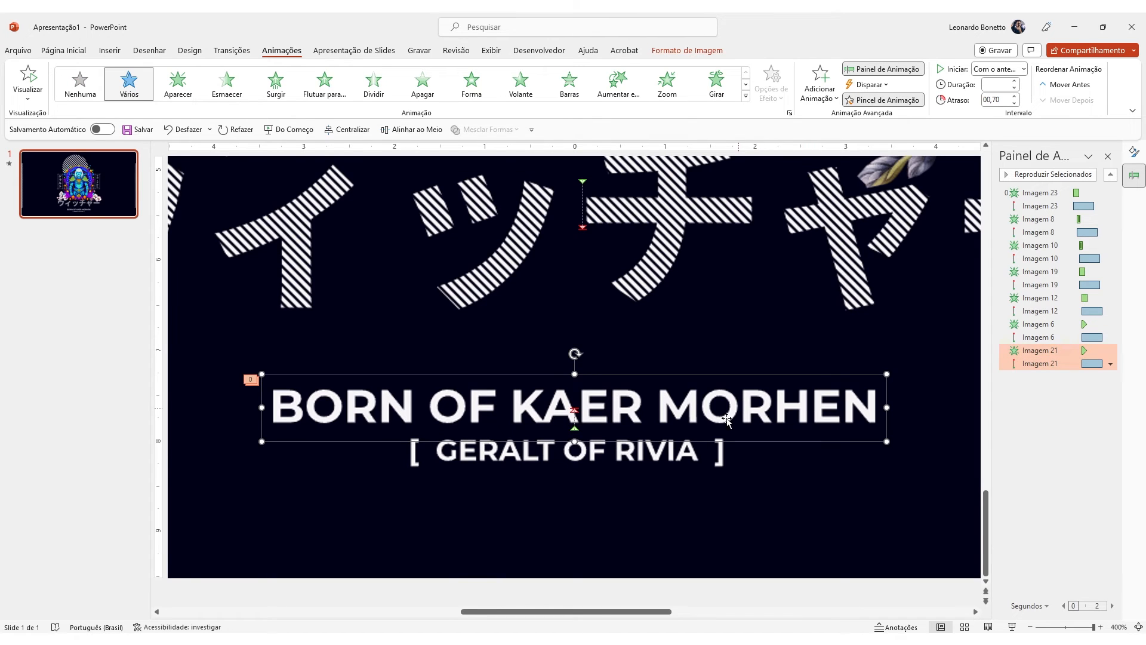
pyautogui.click(686, 456)
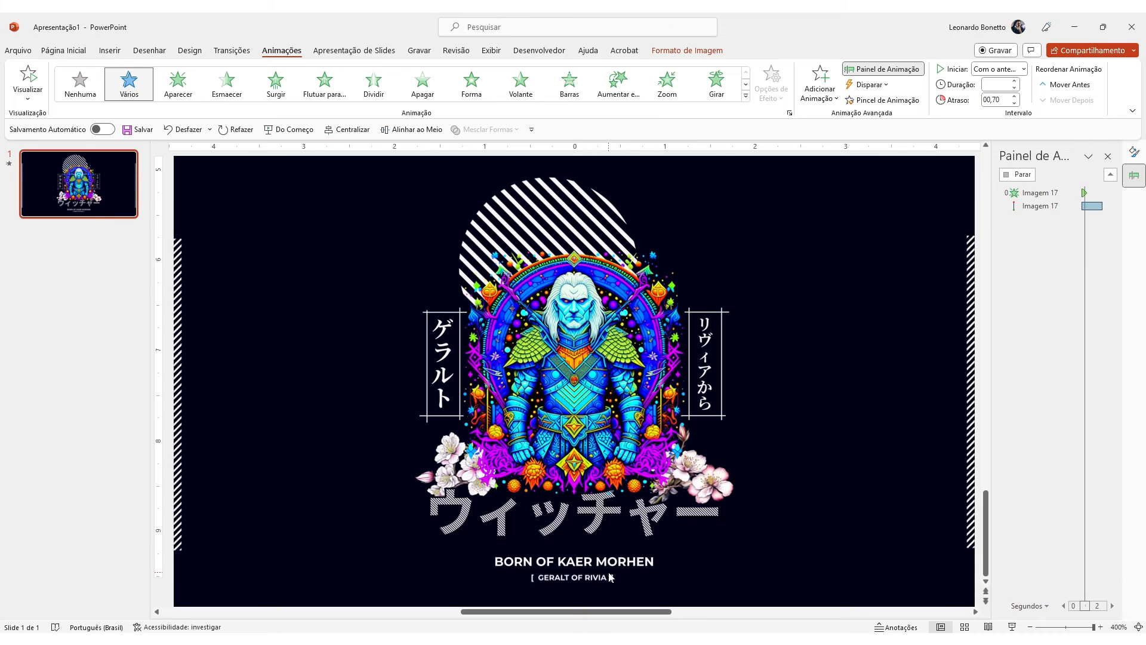
pyautogui.click(566, 472)
pyautogui.moveTo(566, 472); pyautogui.dragTo(567, 431)
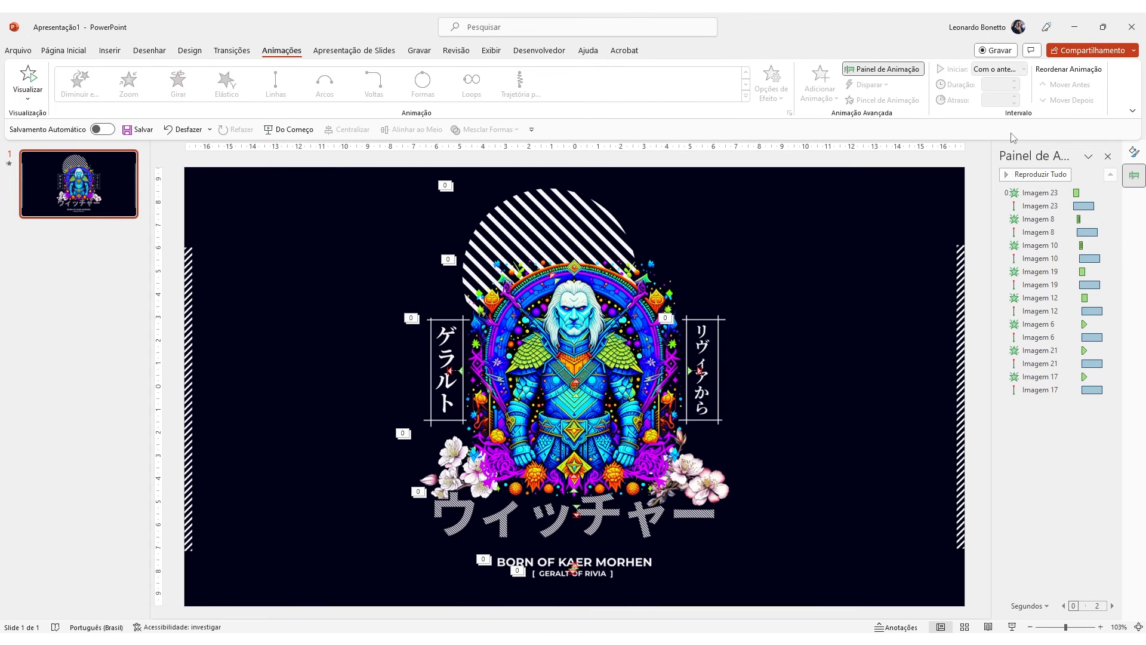
pyautogui.click(1029, 176)
# - Set the delay of both animations on the GERALT OF RIVIA text to 0,9 seconds and preview the slide's animations
pyautogui.click(1071, 387)
pyautogui.click(1007, 98)
pyautogui.write(',9')
pyautogui.press('Return')
pyautogui.click(980, 170)
pyautogui.click(1036, 176)
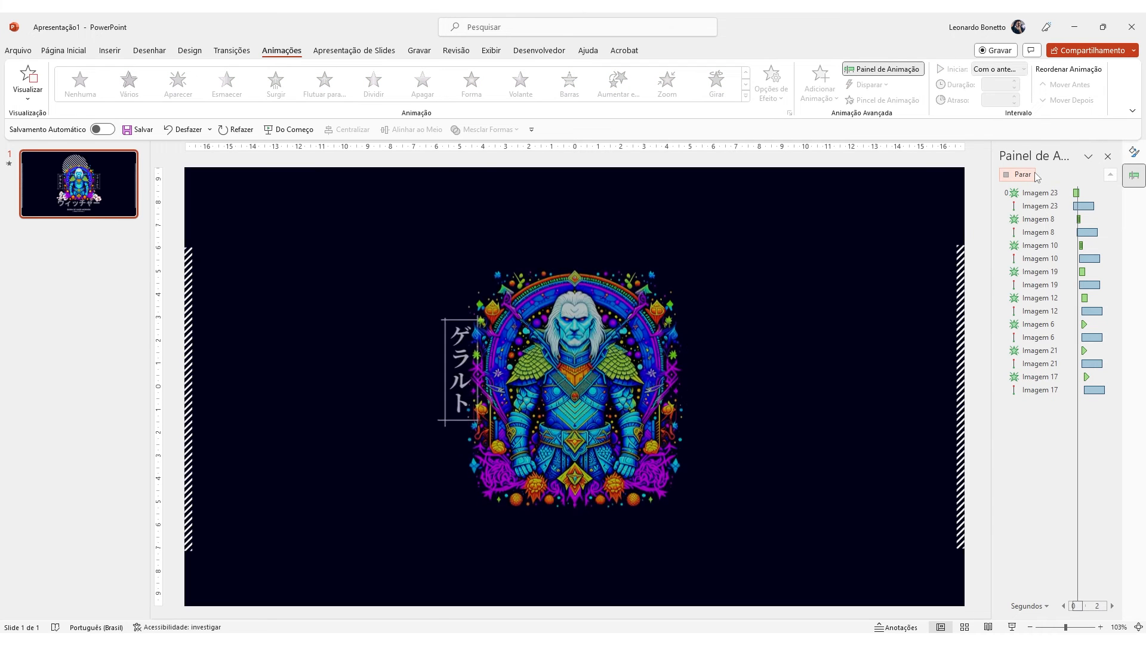
# - Slightly increase the delay of both GERALT OF RIVIA text animations and replay the full animation sequence
pyautogui.click(1045, 388)
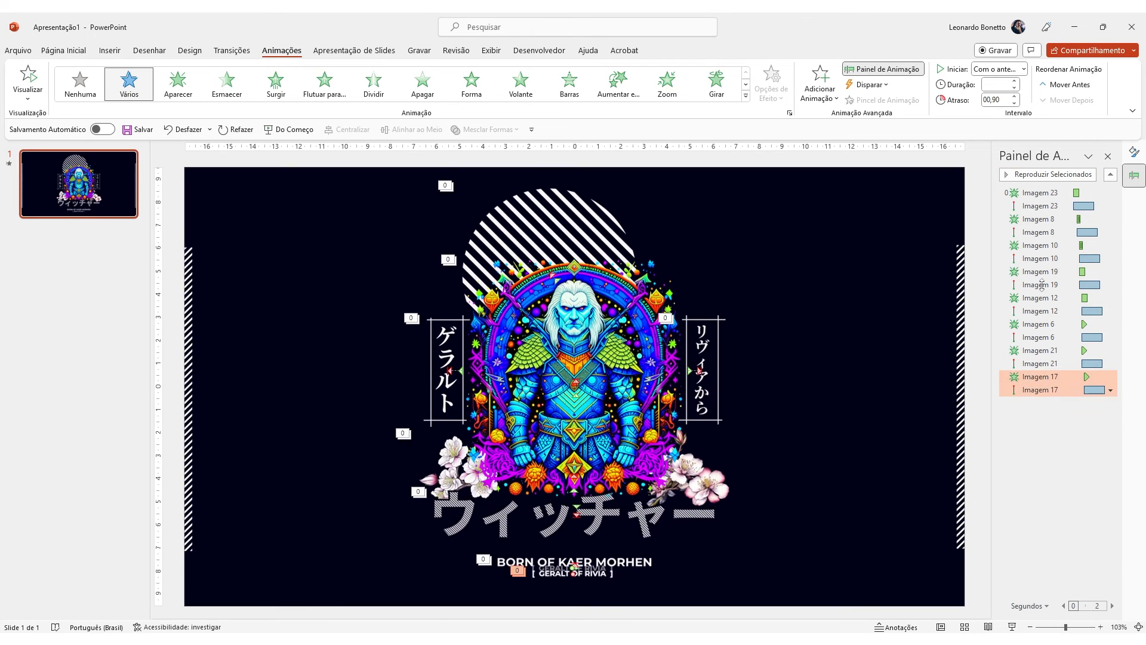
pyautogui.scroll(2, 1003, 95)
pyautogui.click(826, 258)
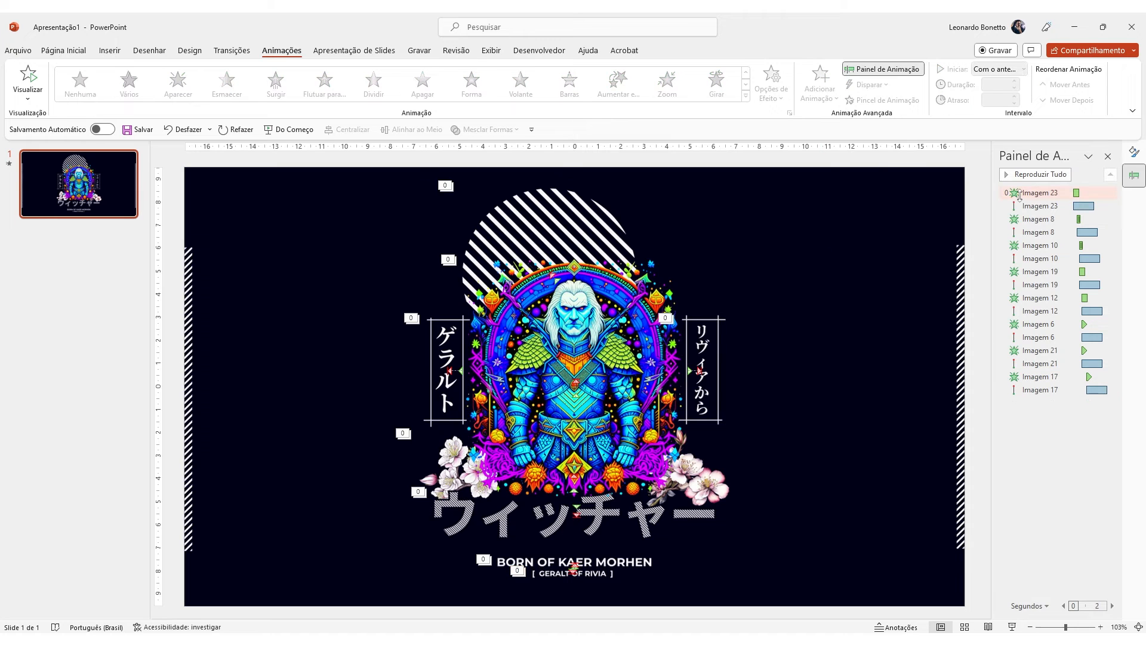
pyautogui.click(1058, 173)
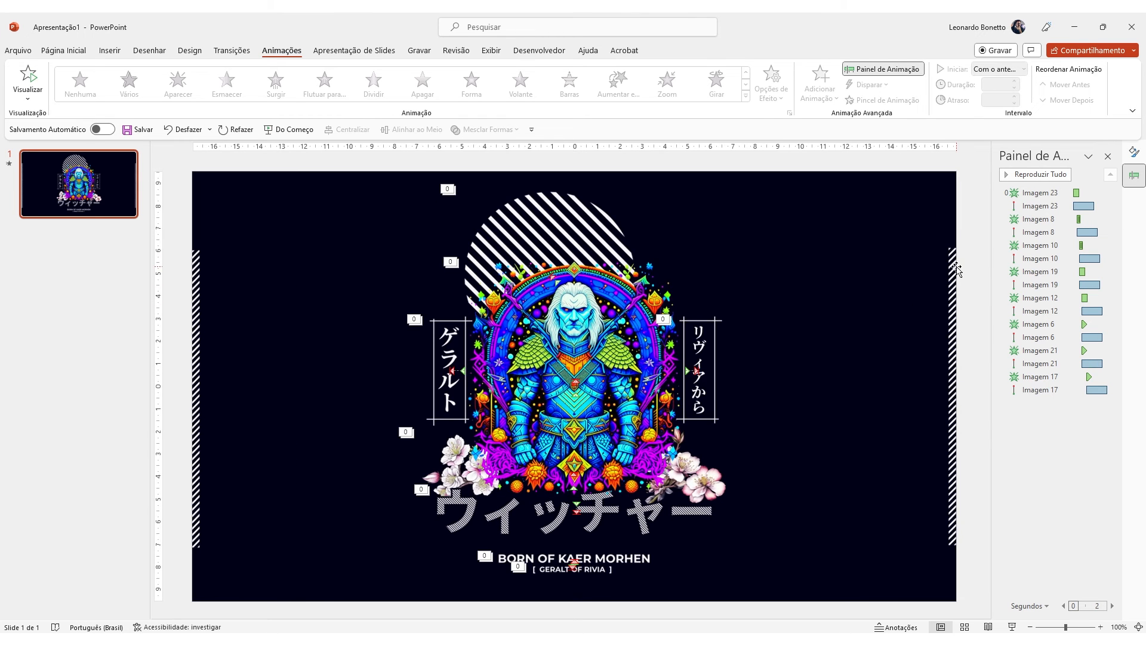
# - Insert a 0,85 by 3,5 cm rectangle in the slide's upper-left corner, reaching down to the striped strip, and remove its outline
pyautogui.click(197, 311)
pyautogui.click(242, 310)
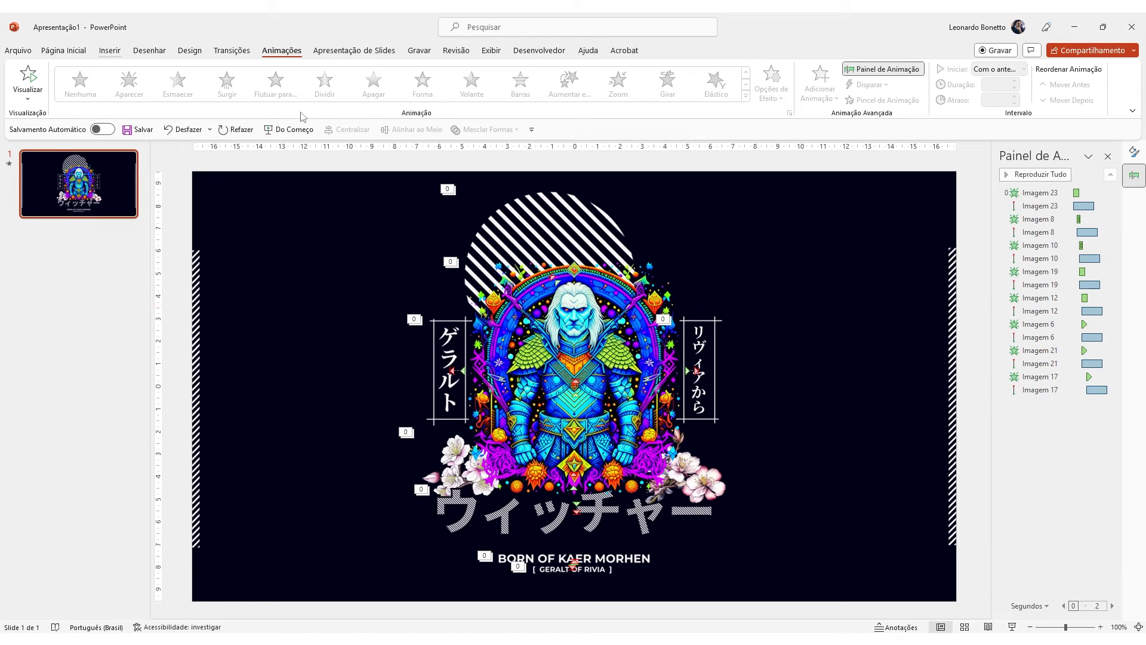
pyautogui.click(110, 51)
pyautogui.click(289, 88)
pyautogui.click(317, 134)
pyautogui.moveTo(192, 172)
pyautogui.mouseDown()
pyautogui.moveTo(209, 200)
pyautogui.moveTo(210, 249)
pyautogui.mouseUp()
pyautogui.moveTo(211, 249); pyautogui.dragTo(211, 249)
pyautogui.scroll(10, 211, 249)
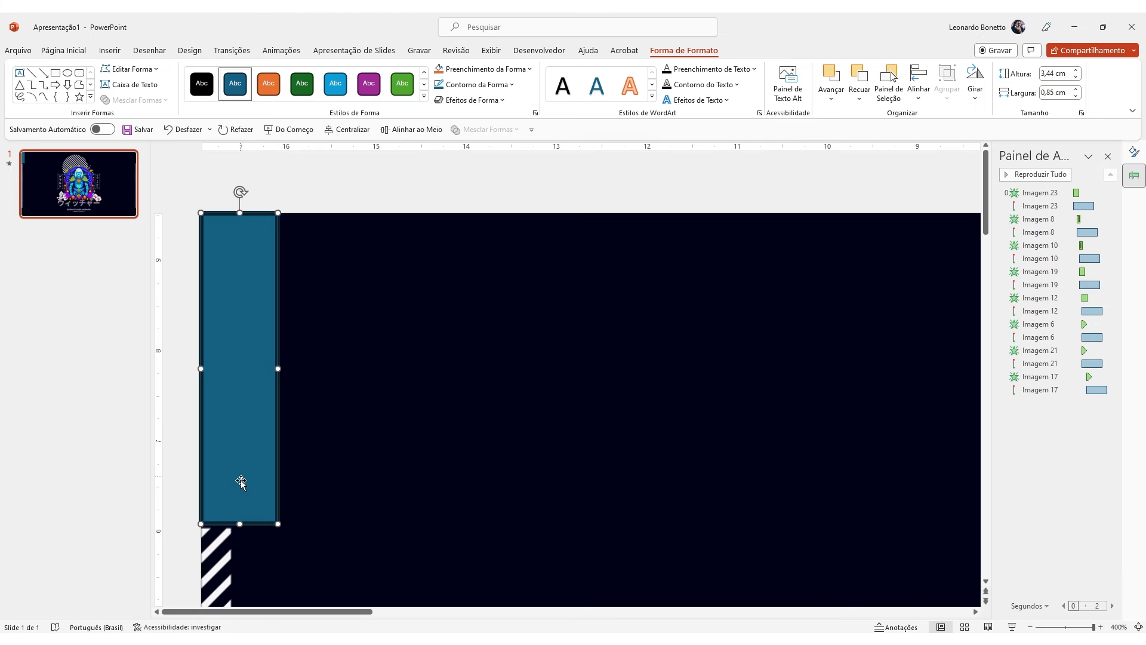
pyautogui.moveTo(239, 523); pyautogui.dragTo(228, 504)
pyautogui.click(474, 84)
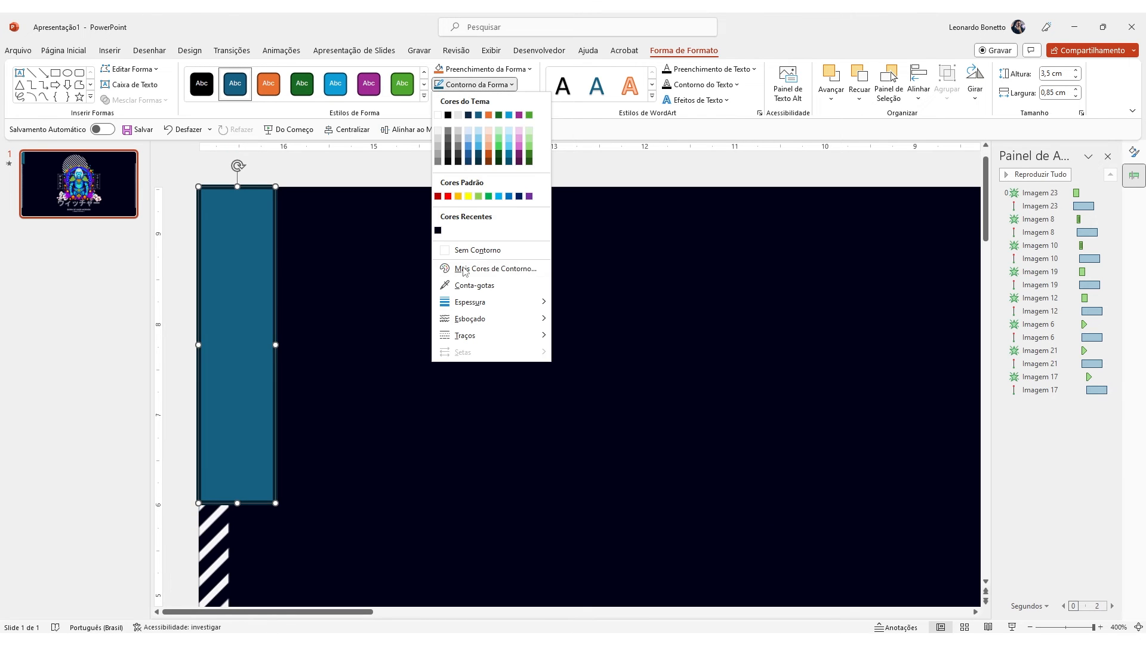
pyautogui.click(472, 251)
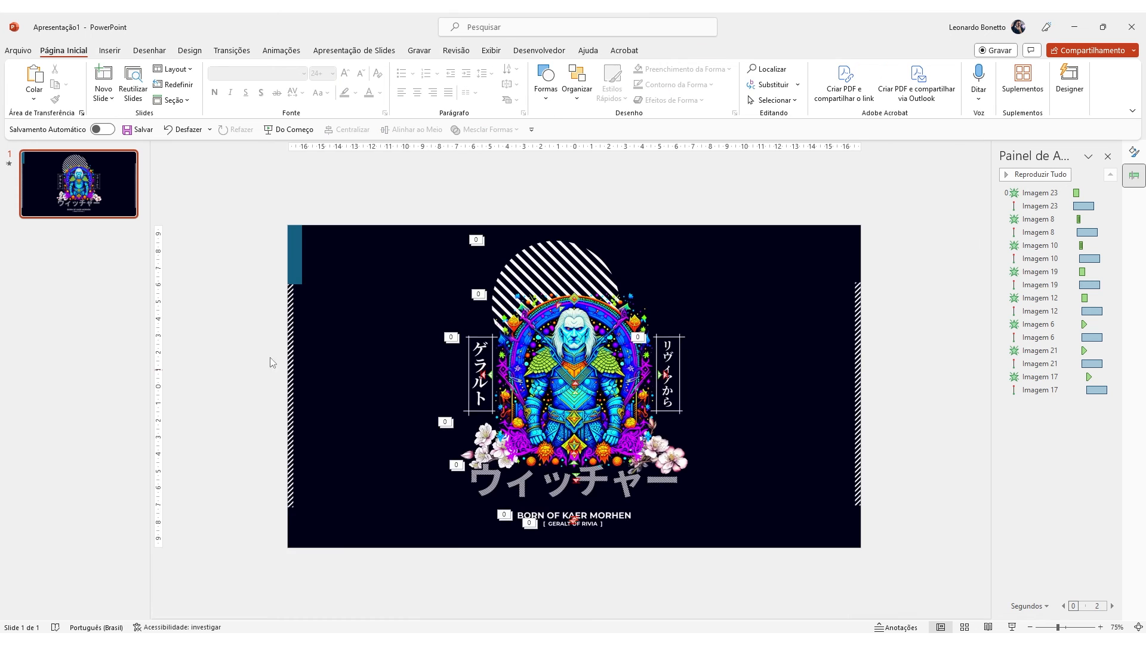
# - Apply the Surgir entrance animation to the striped strip on the slide's left edge, with its direction set to De cima
pyautogui.keyDown('ctrl'); pyautogui.scroll(3, 292, 322); pyautogui.keyUp('ctrl')
pyautogui.click(198, 286)
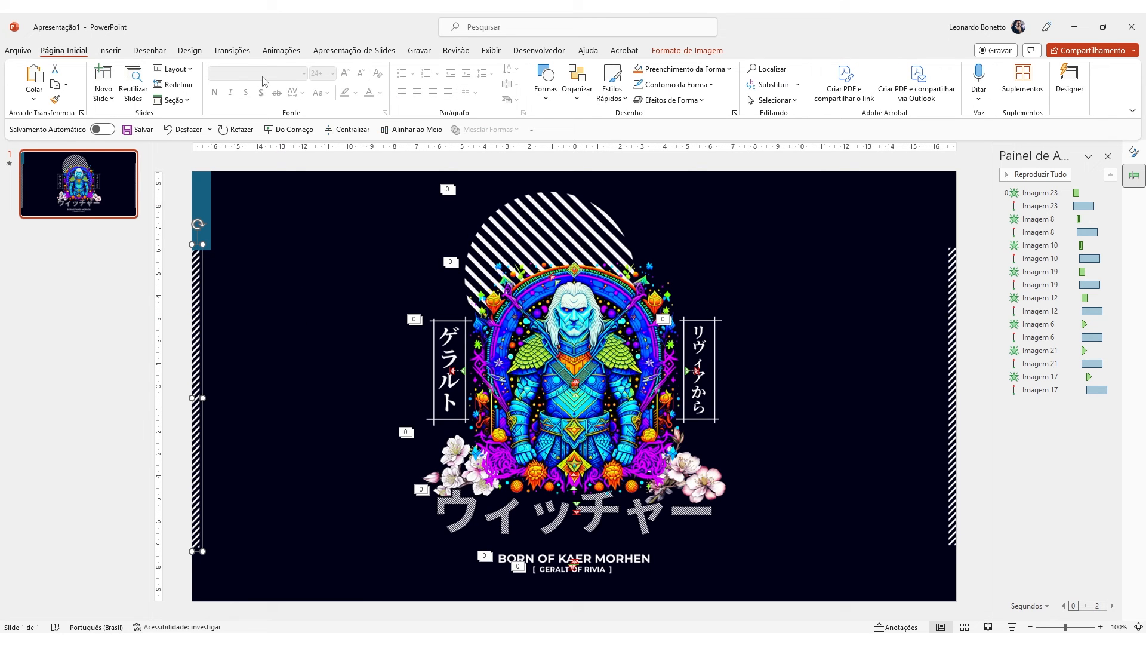
pyautogui.click(282, 50)
pyautogui.click(227, 85)
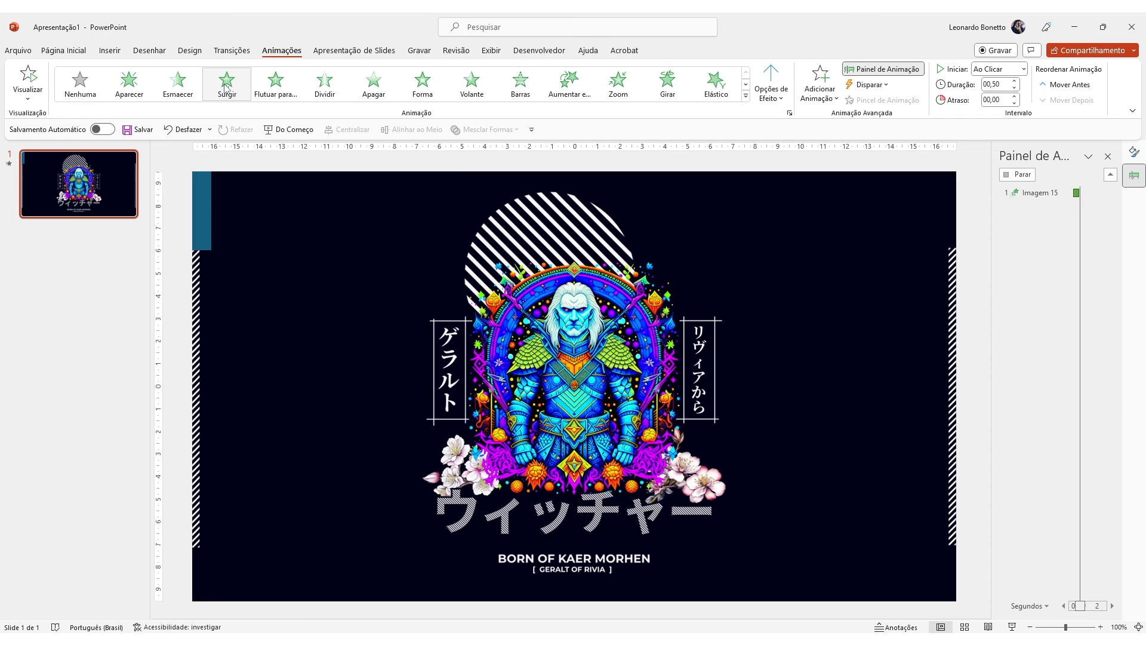
pyautogui.click(779, 98)
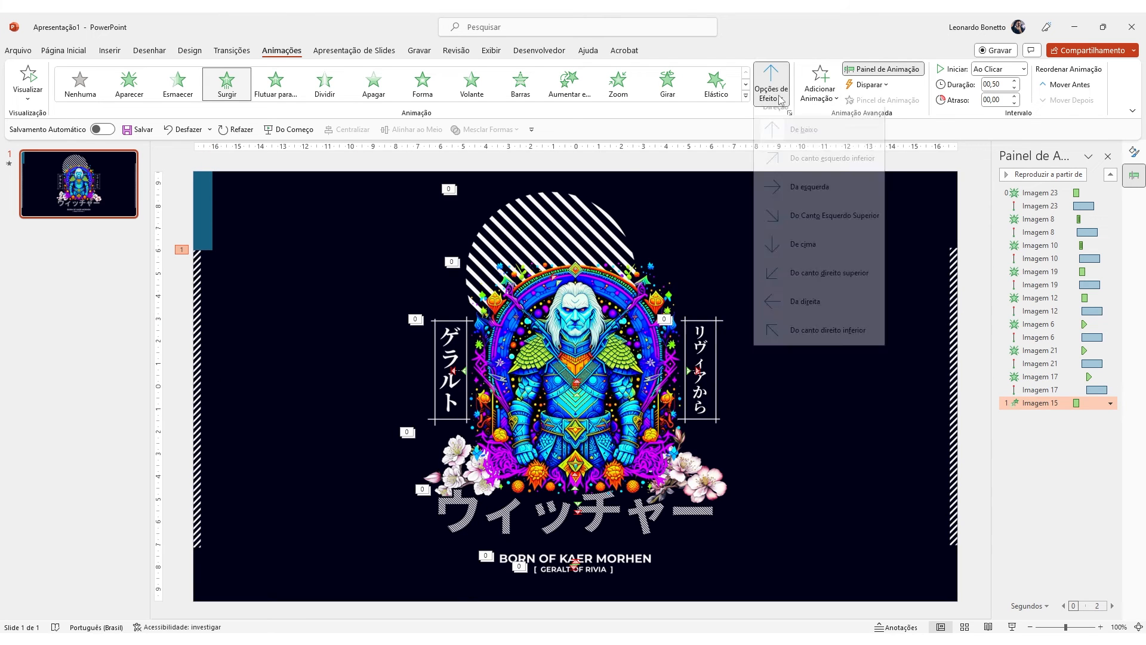
pyautogui.click(811, 256)
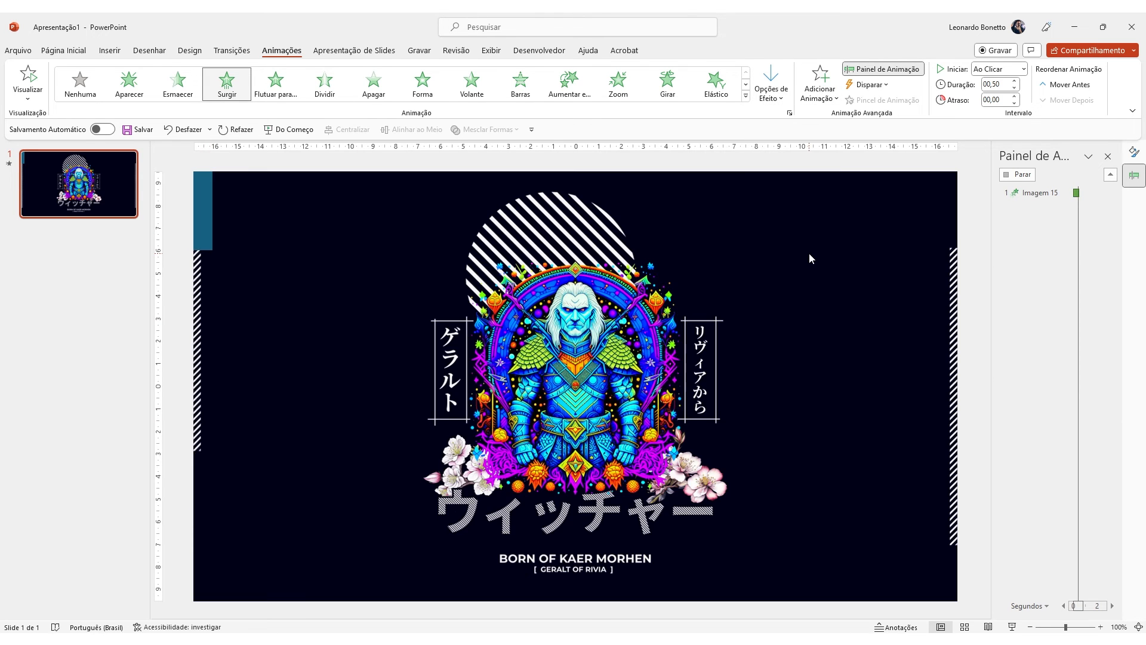
# - Start the strip's animation with the previous one, with a 1,10 s delay, 0,75 s duration and 0,5 s smooth end
pyautogui.click(1110, 403)
pyautogui.click(1050, 429)
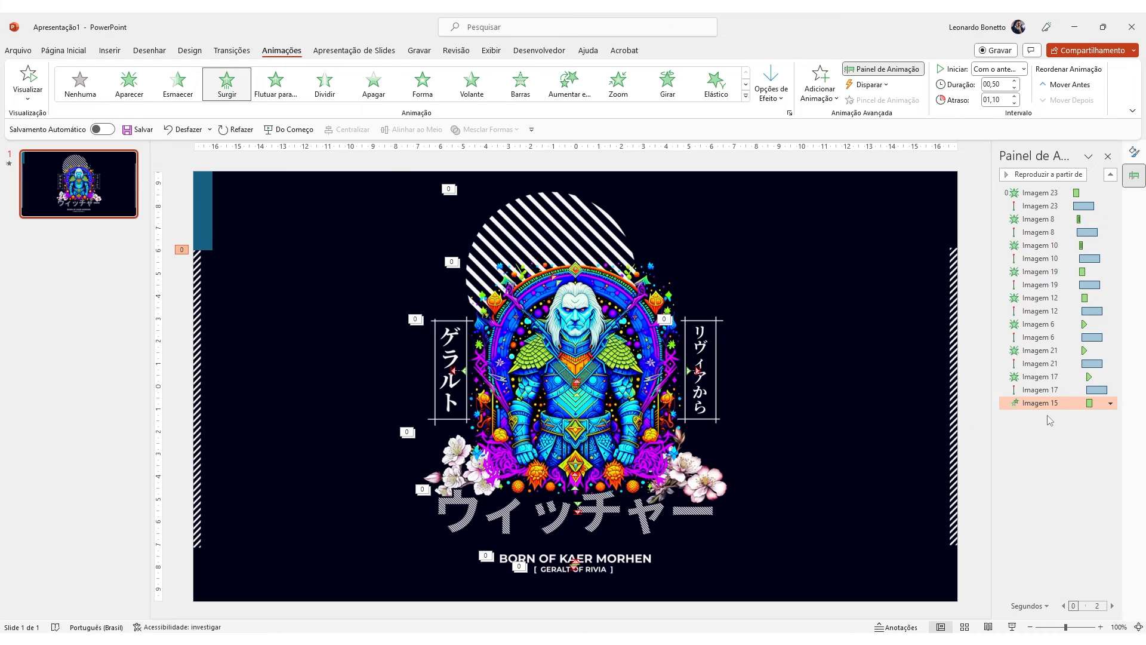
pyautogui.doubleClick(1048, 402)
pyautogui.moveTo(532, 302); pyautogui.dragTo(585, 303)
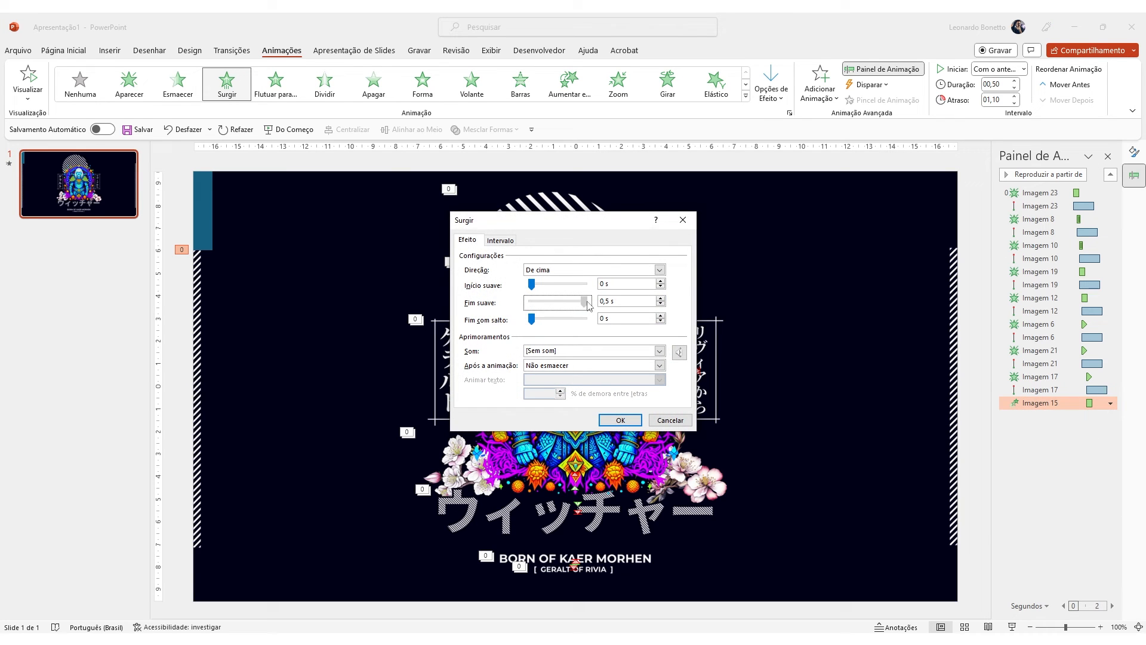
pyautogui.click(620, 419)
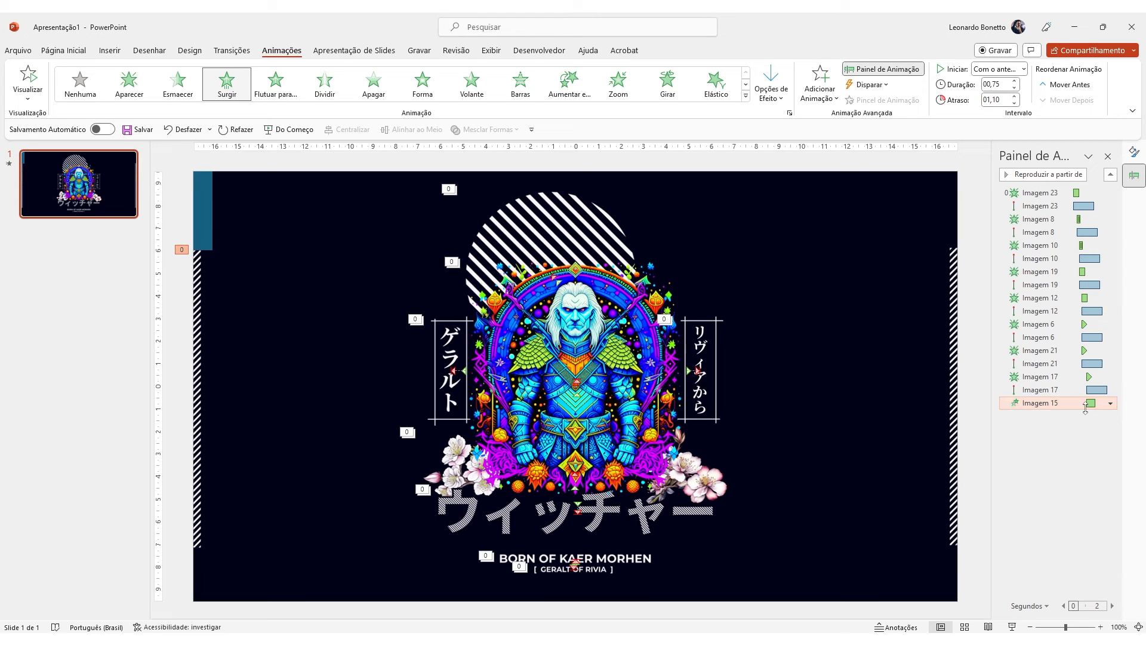
# - Select the blue rectangle covering the area above the left striped strip
pyautogui.click(213, 194)
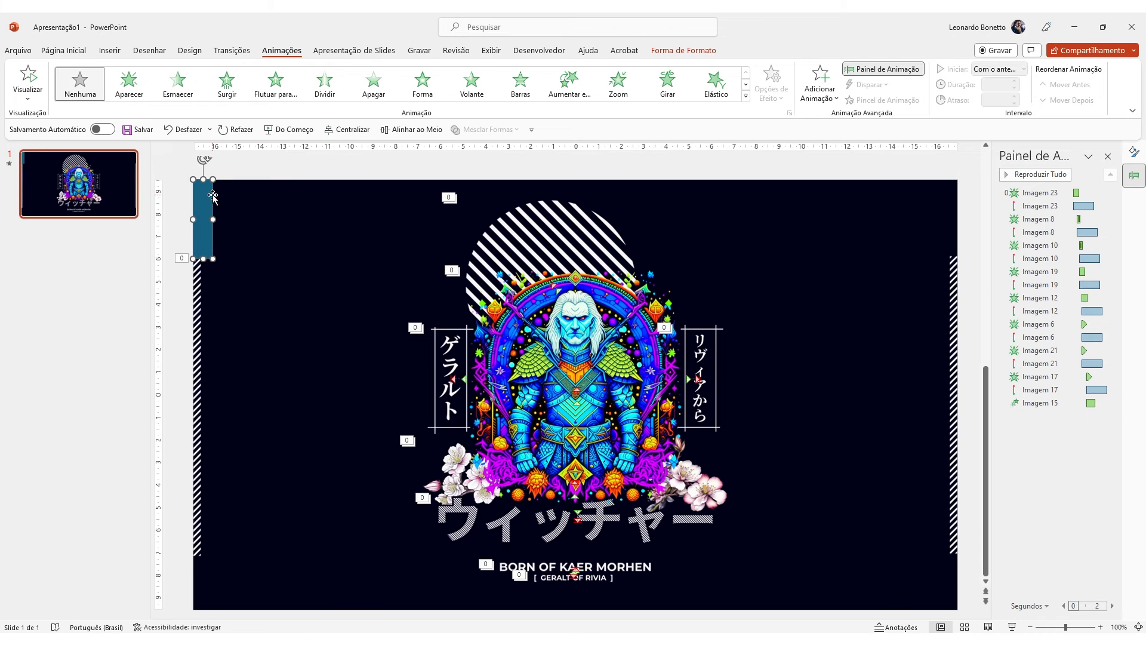